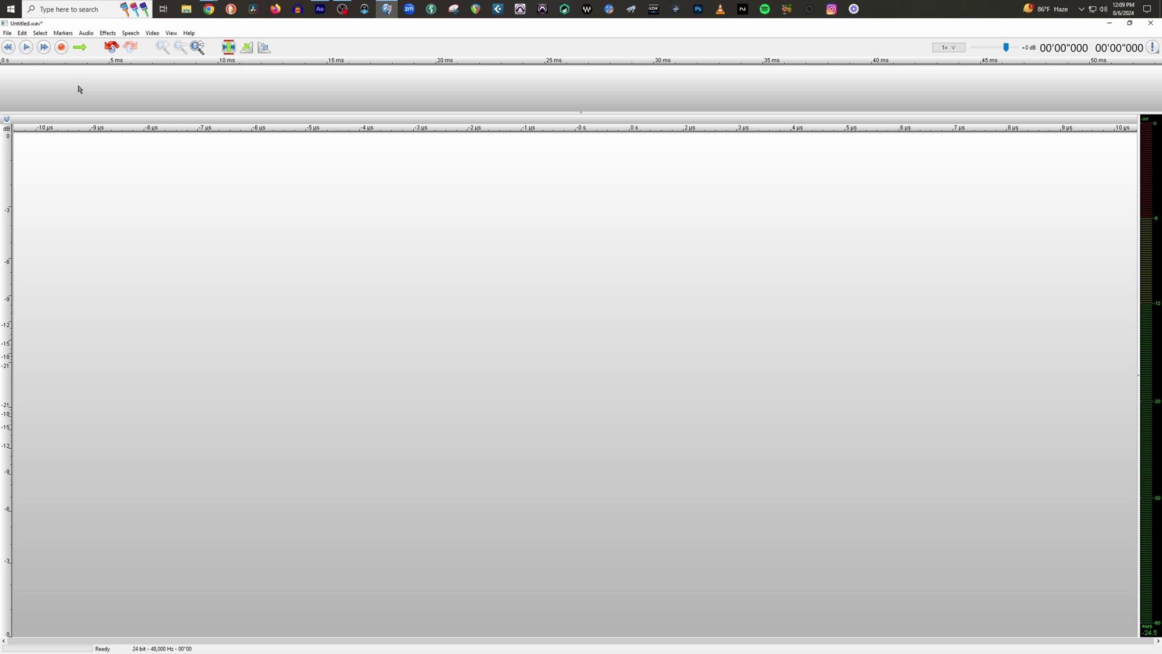
# Record a voice track of about 22 seconds with three spoken takes separated by pauses.
pyautogui.click(62, 47)
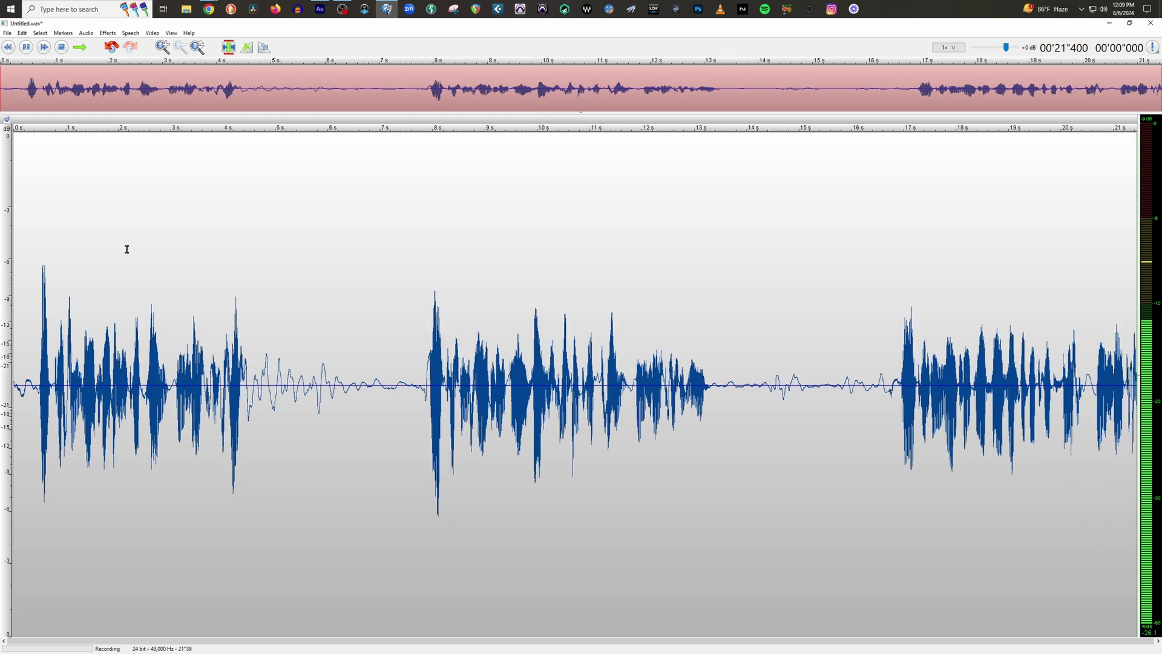
pyautogui.press('space')
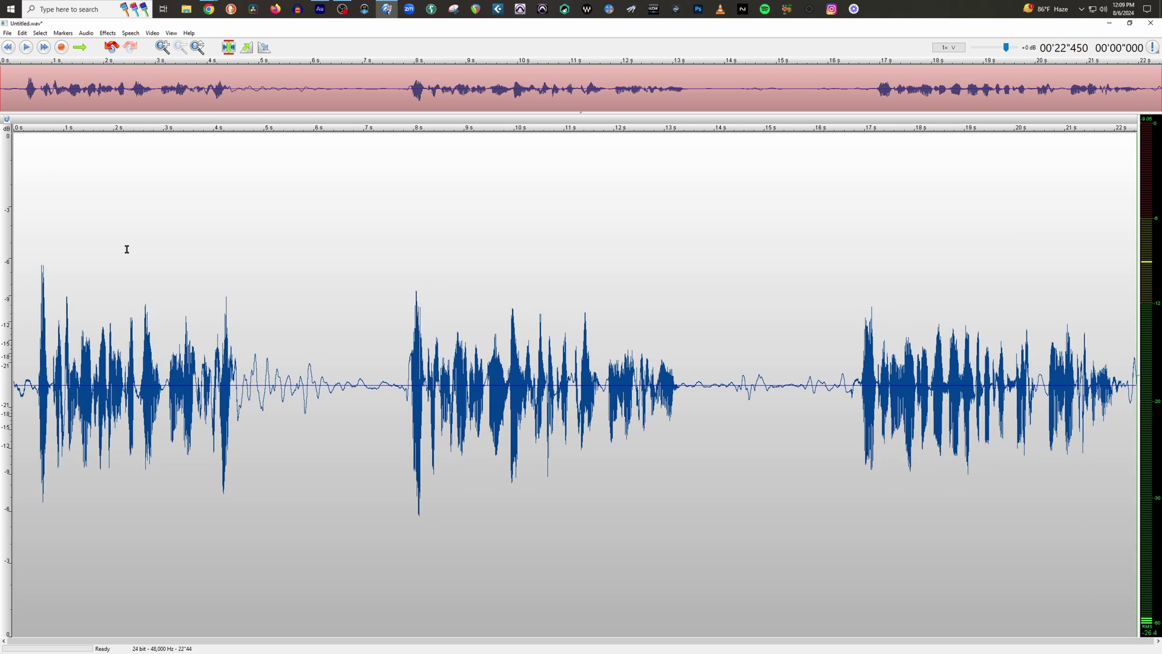
# Highlight the pauses after the first and second spoken takes, then clear the selection.
pyautogui.moveTo(236, 385); pyautogui.dragTo(392, 385)
pyautogui.moveTo(684, 386); pyautogui.dragTo(851, 394)
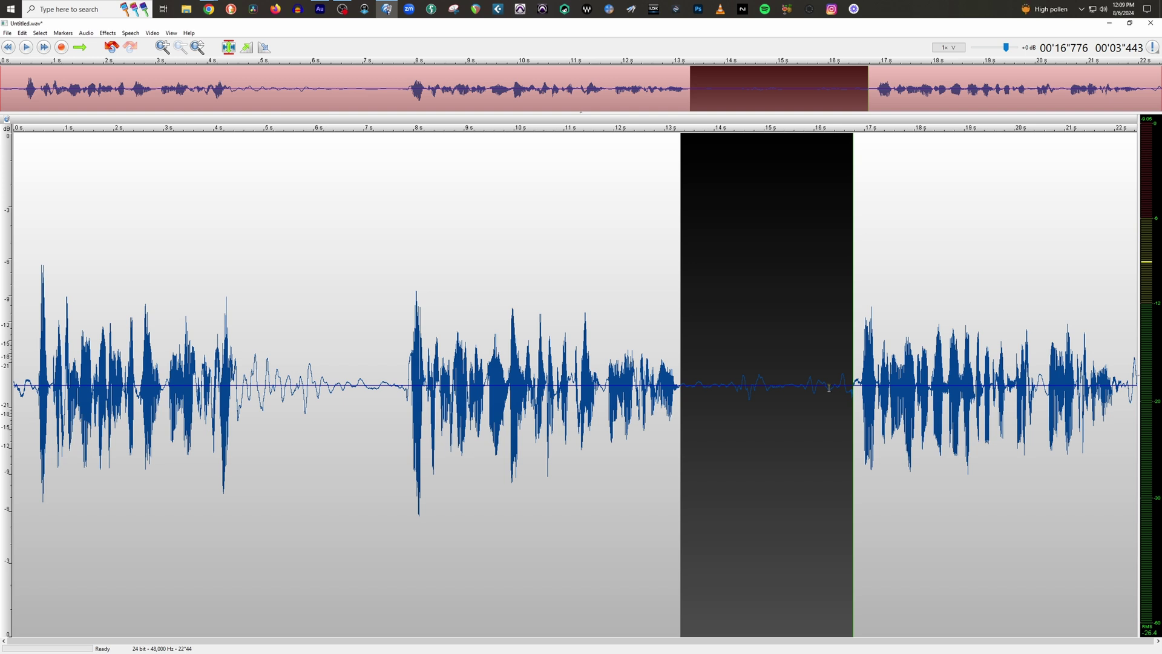
pyautogui.moveTo(728, 378); pyautogui.dragTo(817, 394)
pyautogui.click(812, 400)
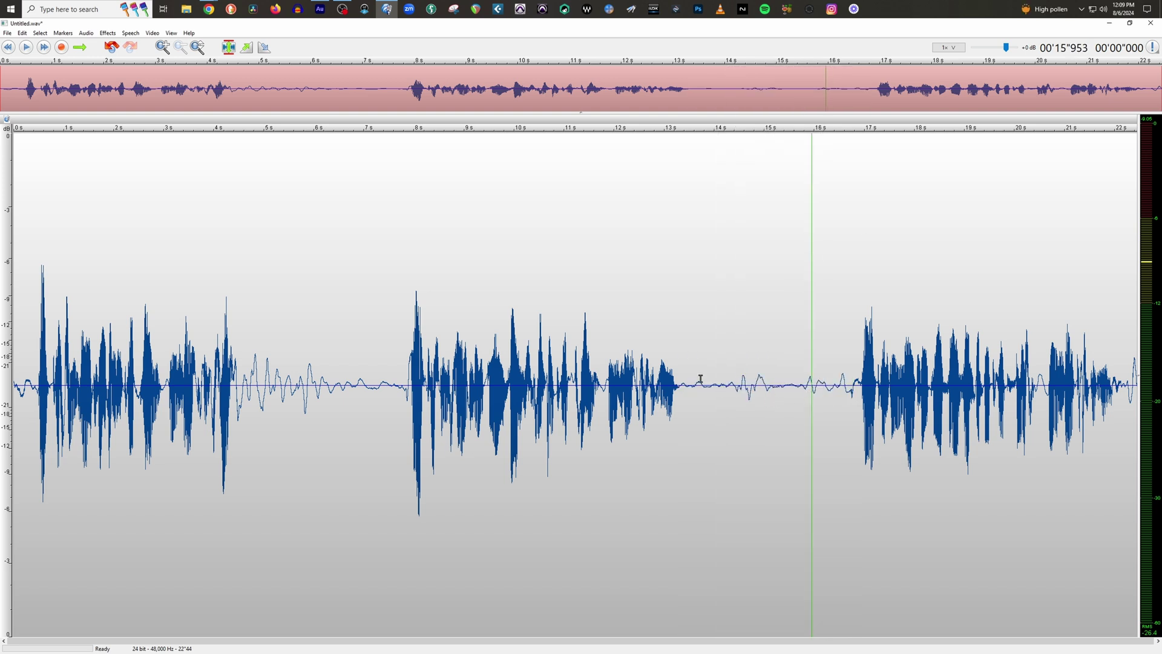
pyautogui.moveTo(694, 381); pyautogui.dragTo(760, 399)
pyautogui.keyDown('shift'); pyautogui.click(841, 412); pyautogui.keyUp('shift')
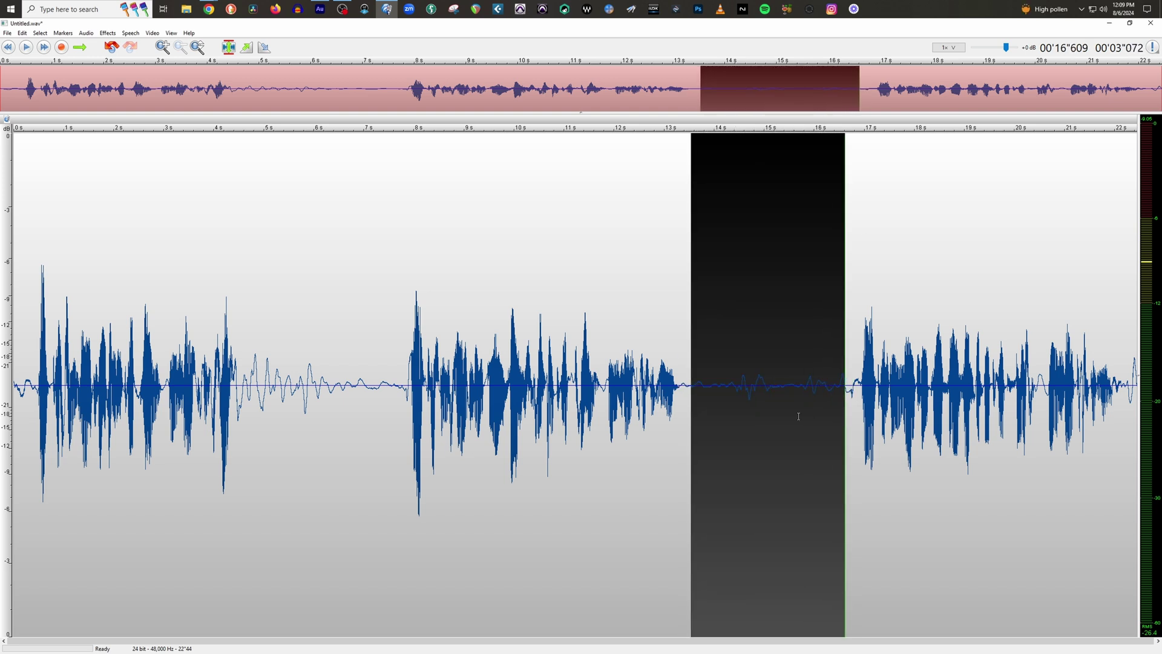
pyautogui.click(794, 417)
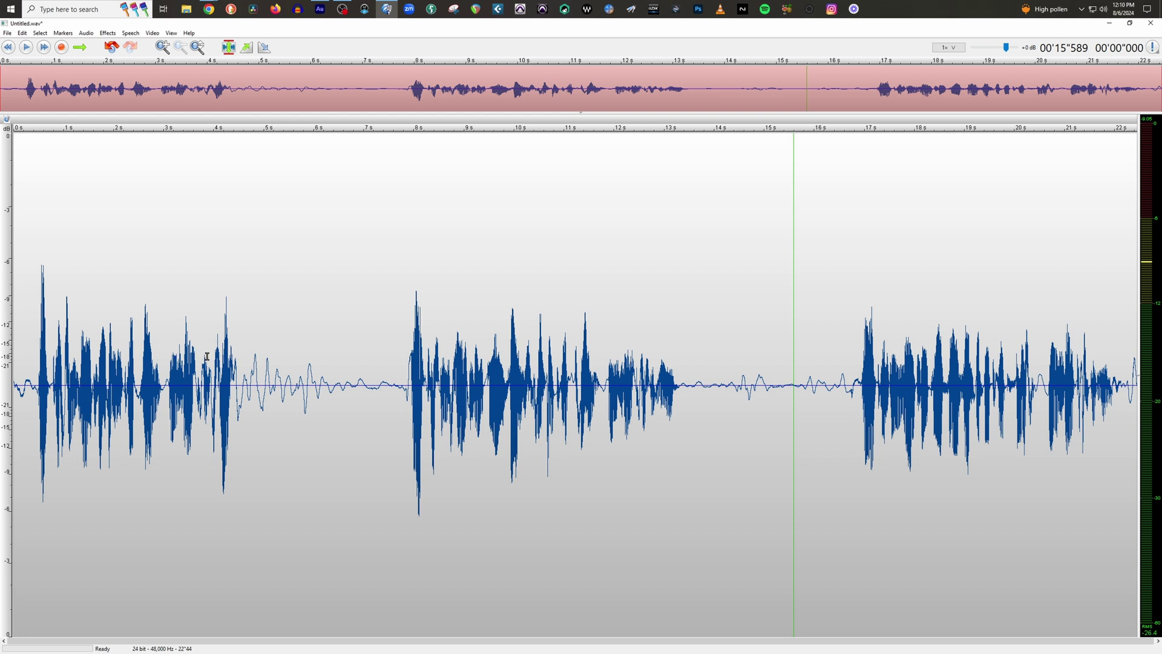
# Highlight the second and third spoken takes in turn, then clear the selection in the pause between them.
pyautogui.moveTo(398, 362); pyautogui.dragTo(713, 363)
pyautogui.moveTo(851, 366); pyautogui.dragTo(1136, 371)
pyautogui.click(811, 371)
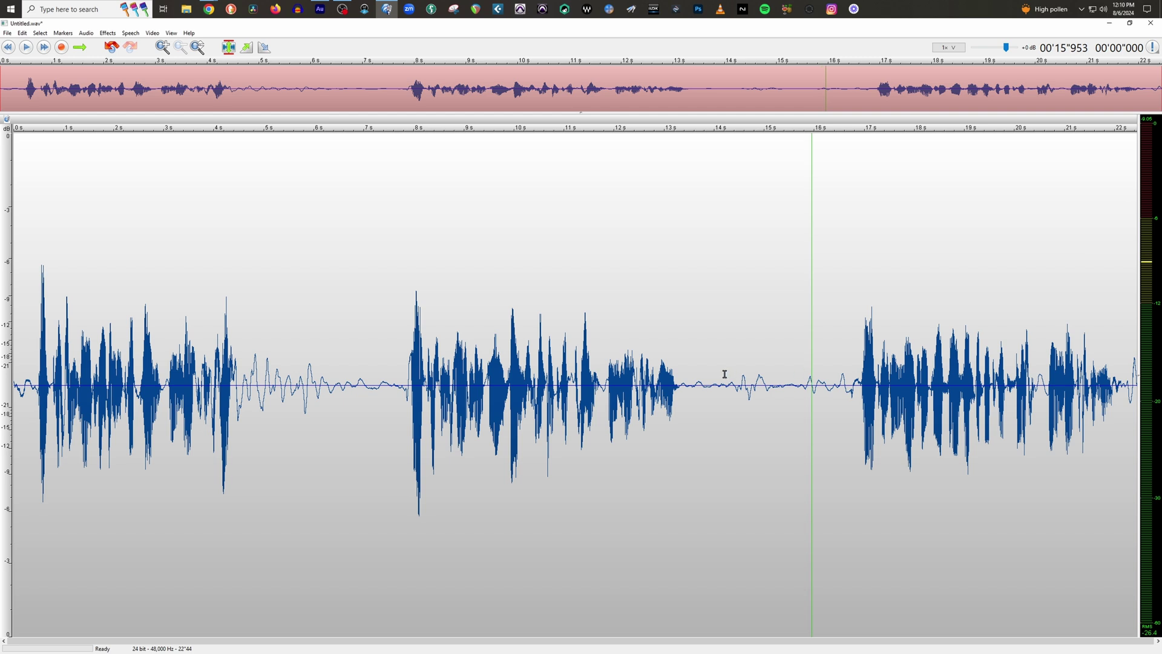
# Select the first spoken take and adjust the selection edges to run from about 0.06 s to 4.86 s.
pyautogui.moveTo(33, 366); pyautogui.dragTo(243, 405)
pyautogui.moveTo(28, 428); pyautogui.dragTo(16, 429)
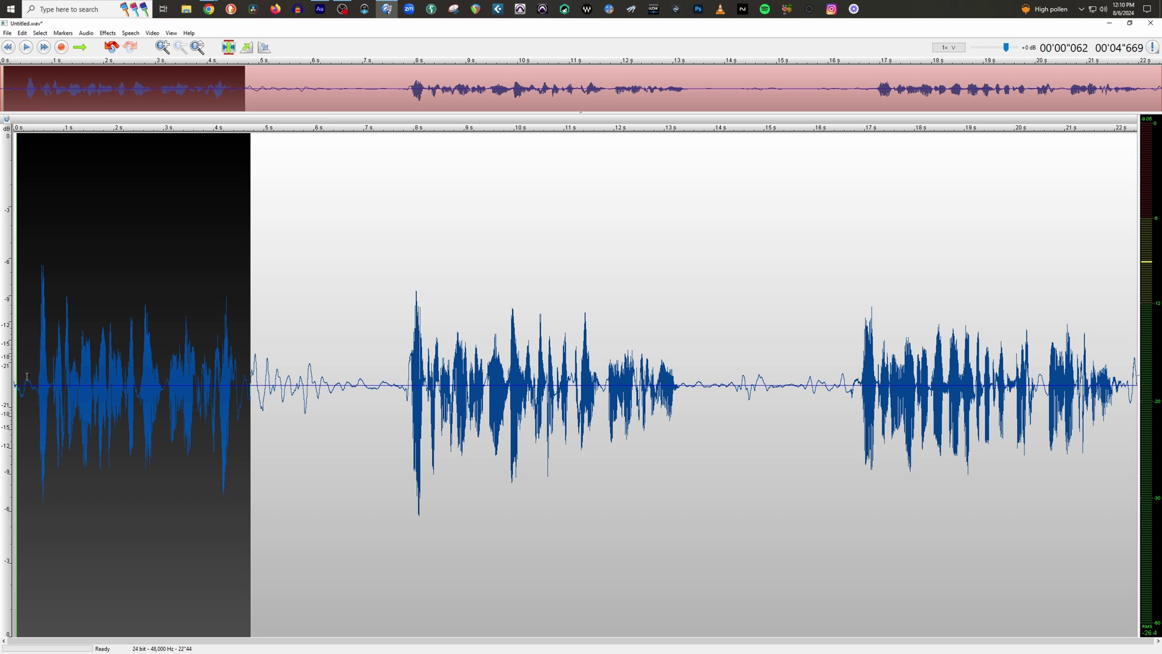
pyautogui.moveTo(246, 424); pyautogui.dragTo(257, 424)
pyautogui.scroll(2, 241, 393)
pyautogui.scroll(2, 242, 393)
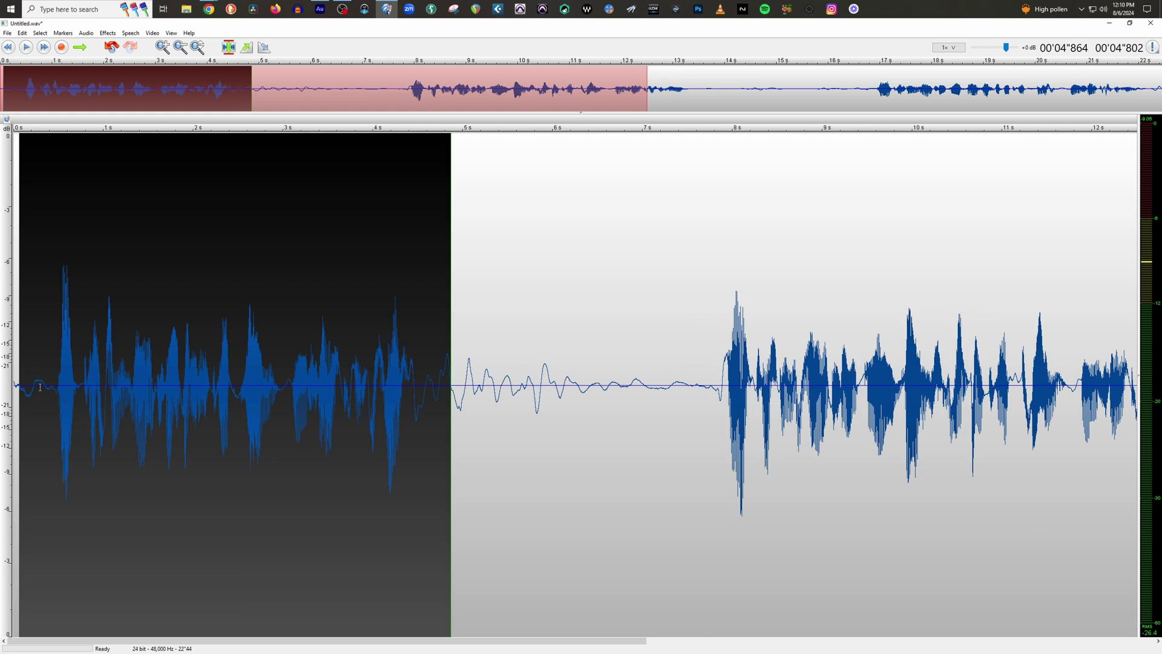
pyautogui.scroll(-3, 56, 396)
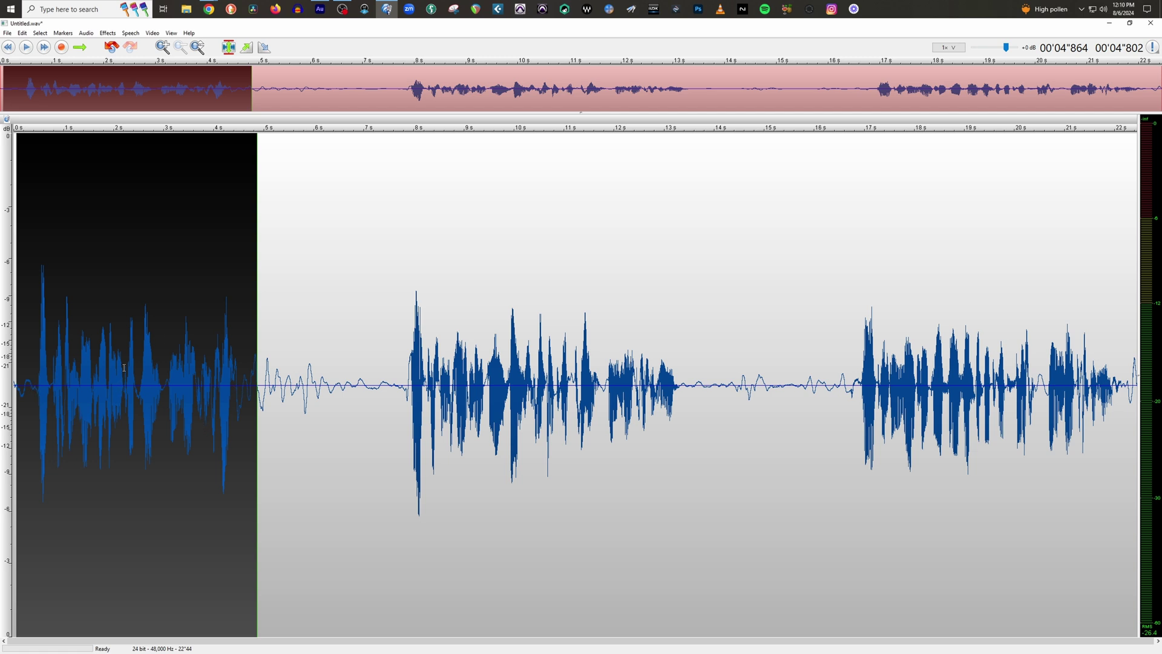
# Open the export dialog for the selected first take, then close it without saving.
pyautogui.click(7, 32)
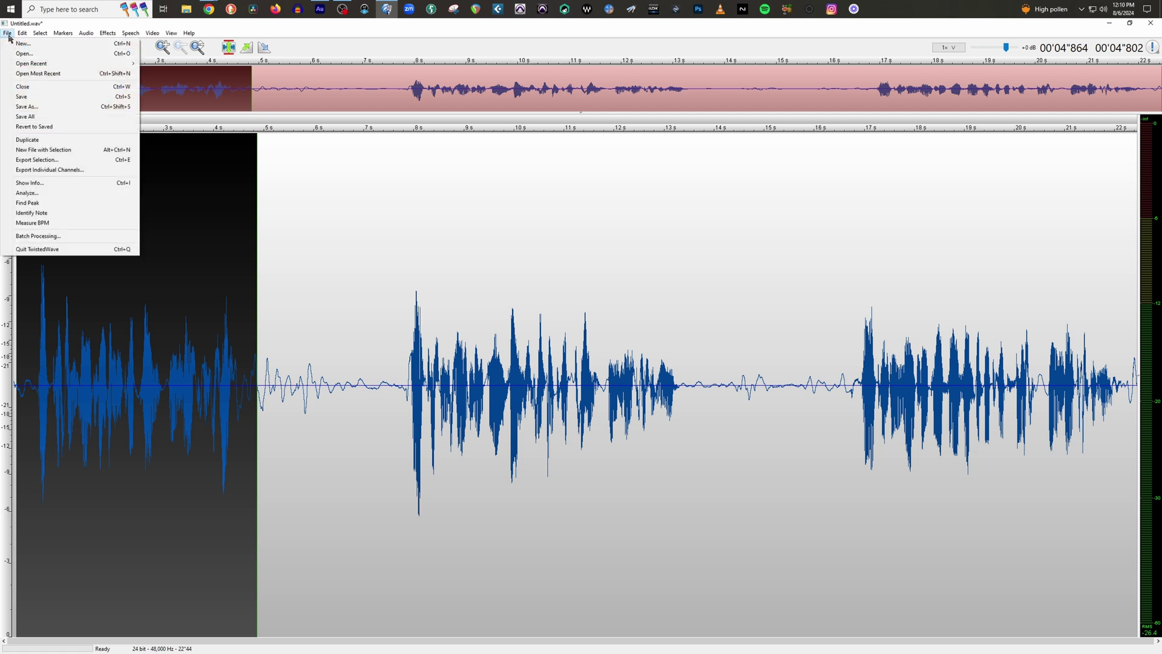
pyautogui.click(51, 161)
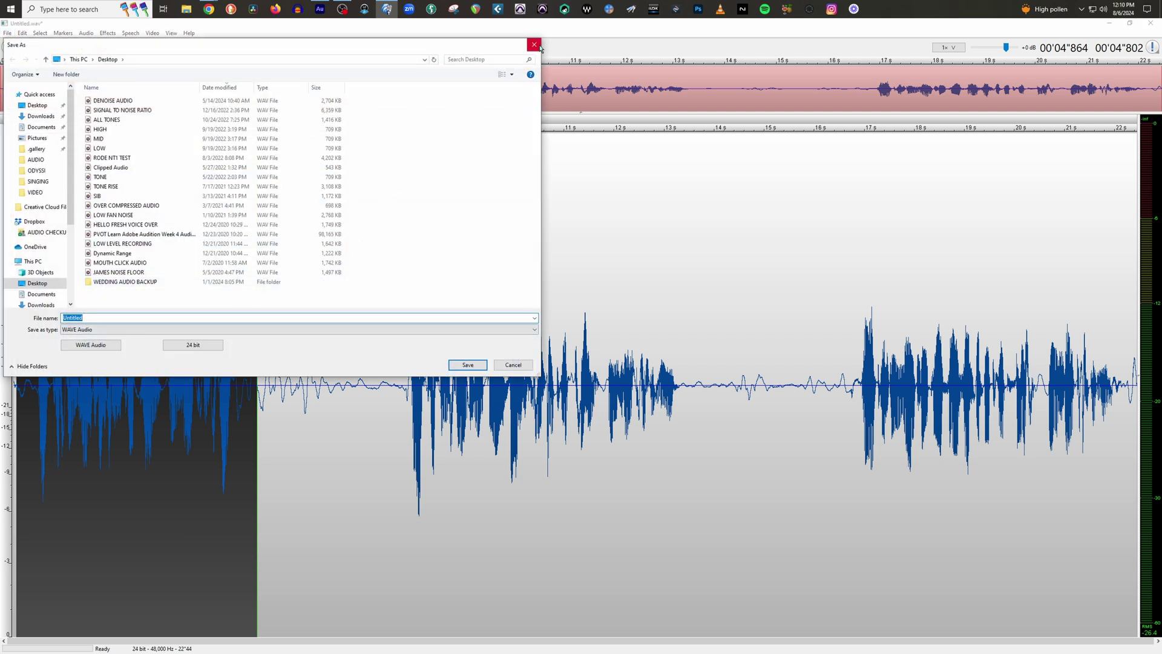
pyautogui.click(534, 45)
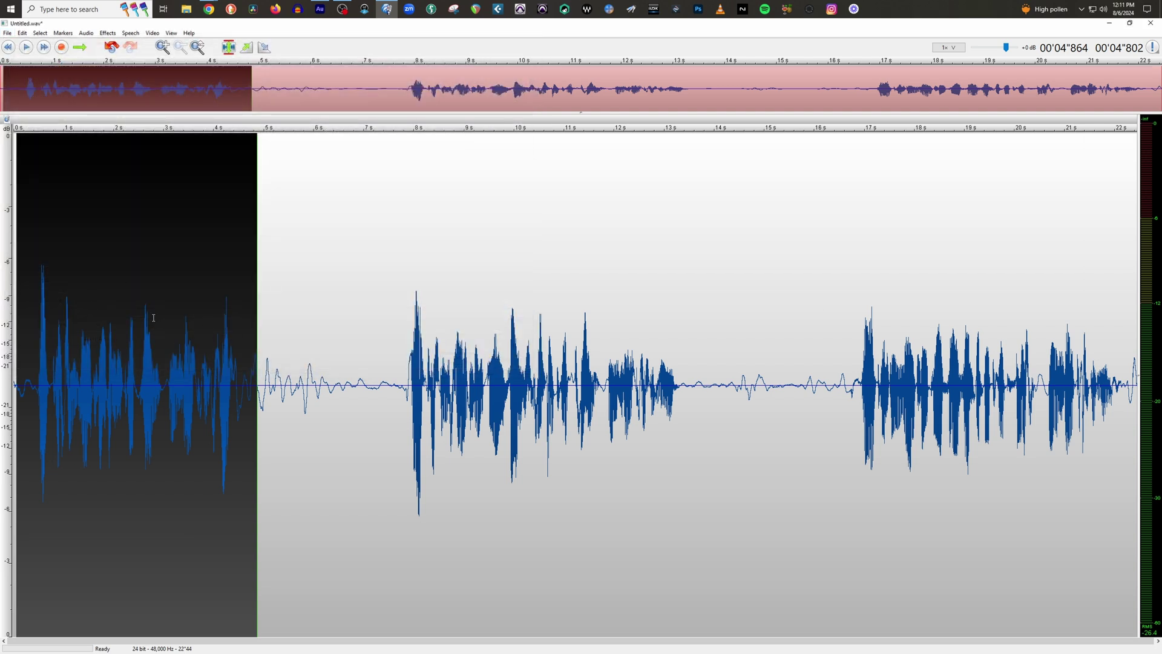
# Highlight nearly the whole recording, the first take, its middle section and the second take in turn, then clear the selection.
pyautogui.moveTo(64, 338); pyautogui.dragTo(1098, 363)
pyautogui.click(828, 407)
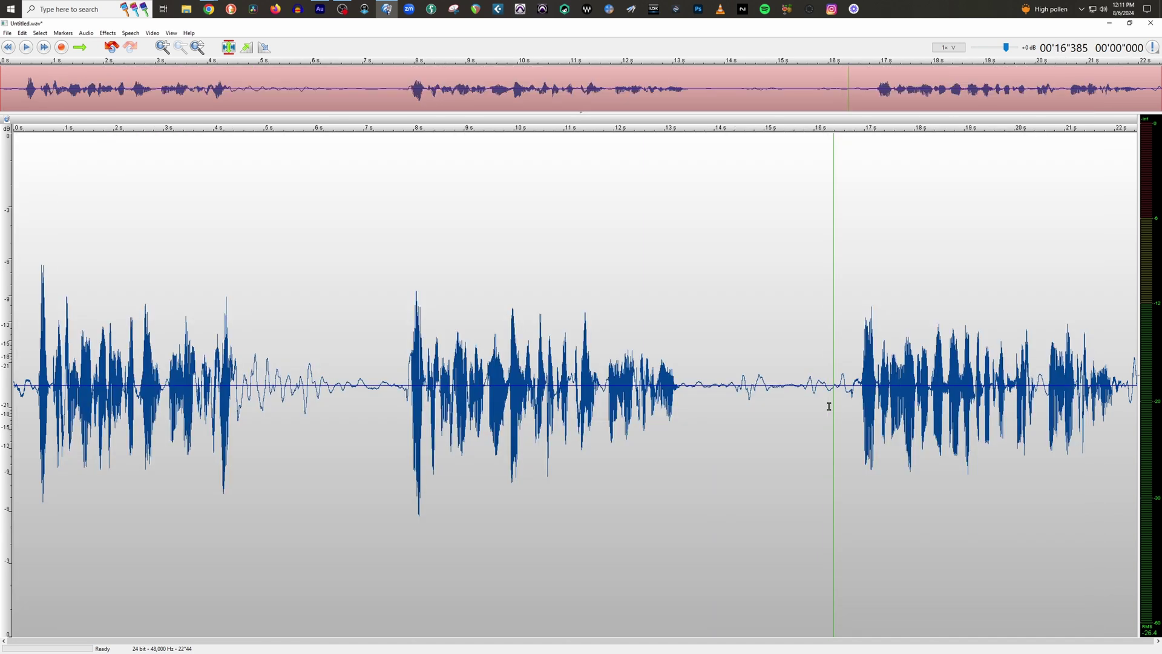
pyautogui.moveTo(250, 367); pyautogui.dragTo(26, 383)
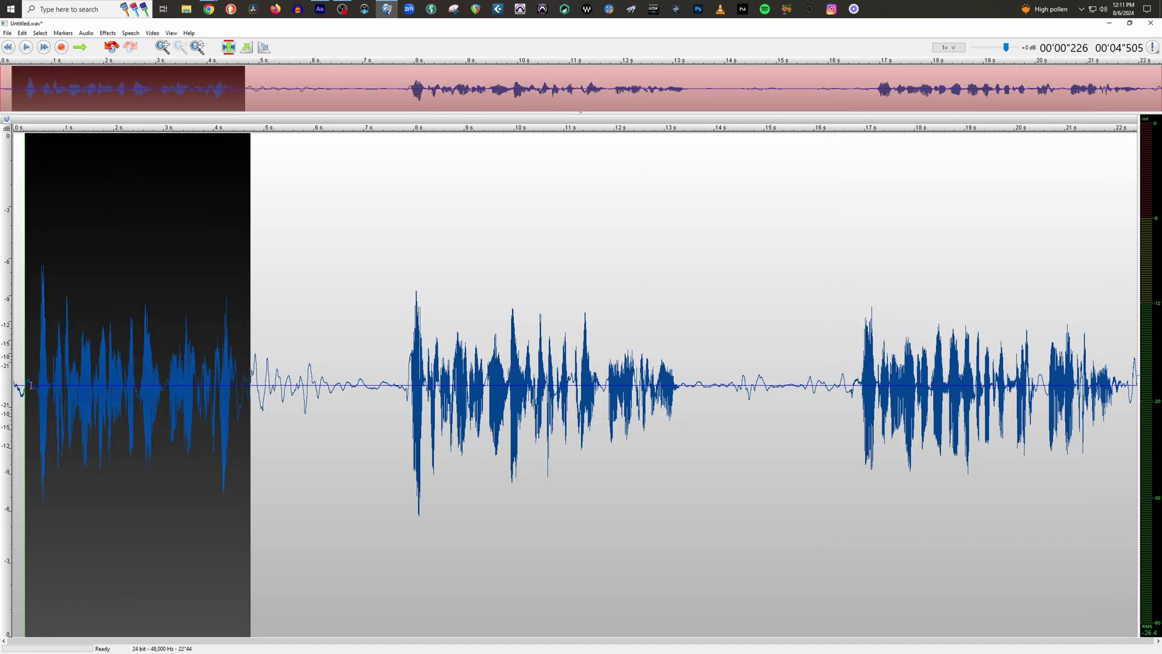
pyautogui.click(76, 384)
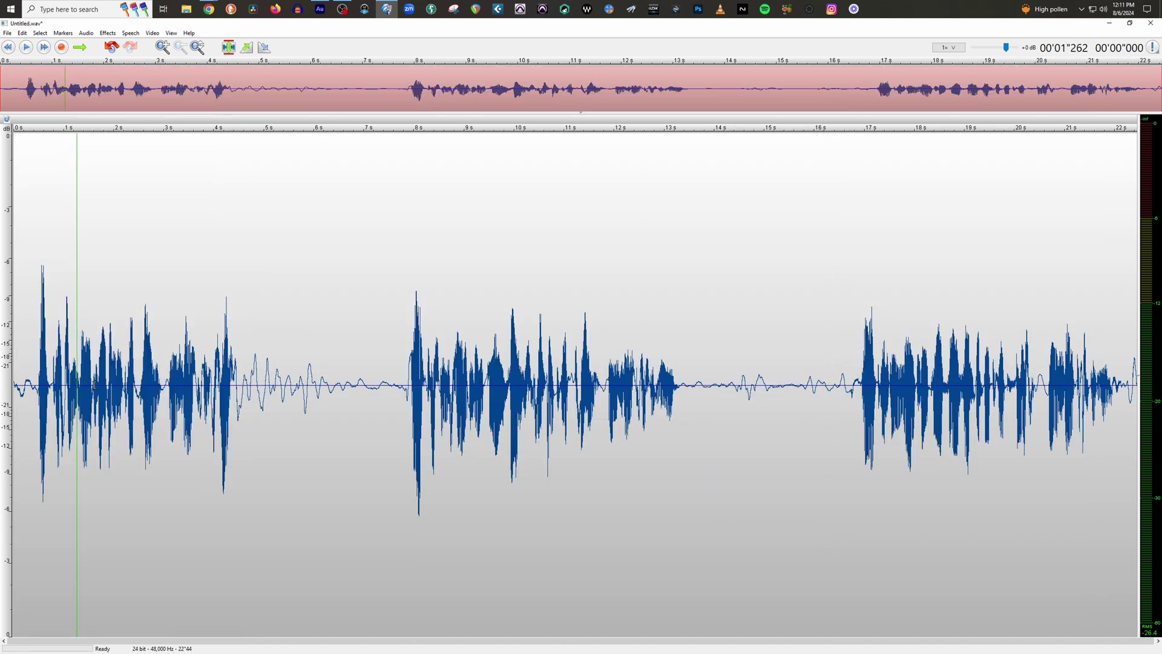
pyautogui.moveTo(84, 353); pyautogui.dragTo(203, 357)
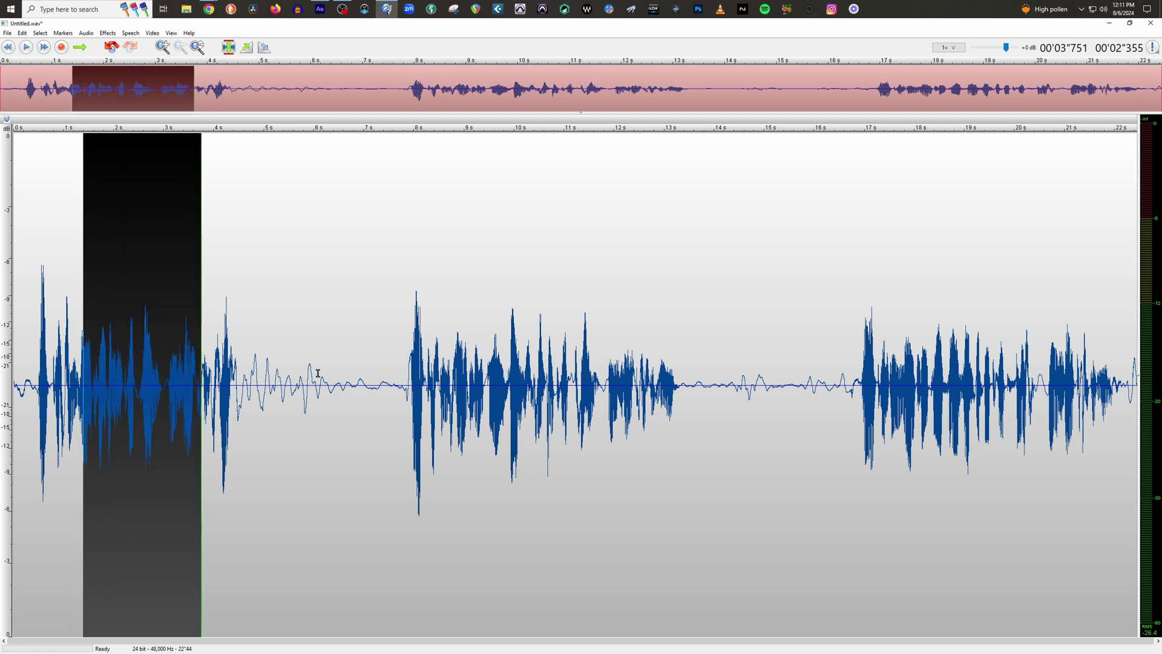
pyautogui.moveTo(398, 375); pyautogui.dragTo(702, 411)
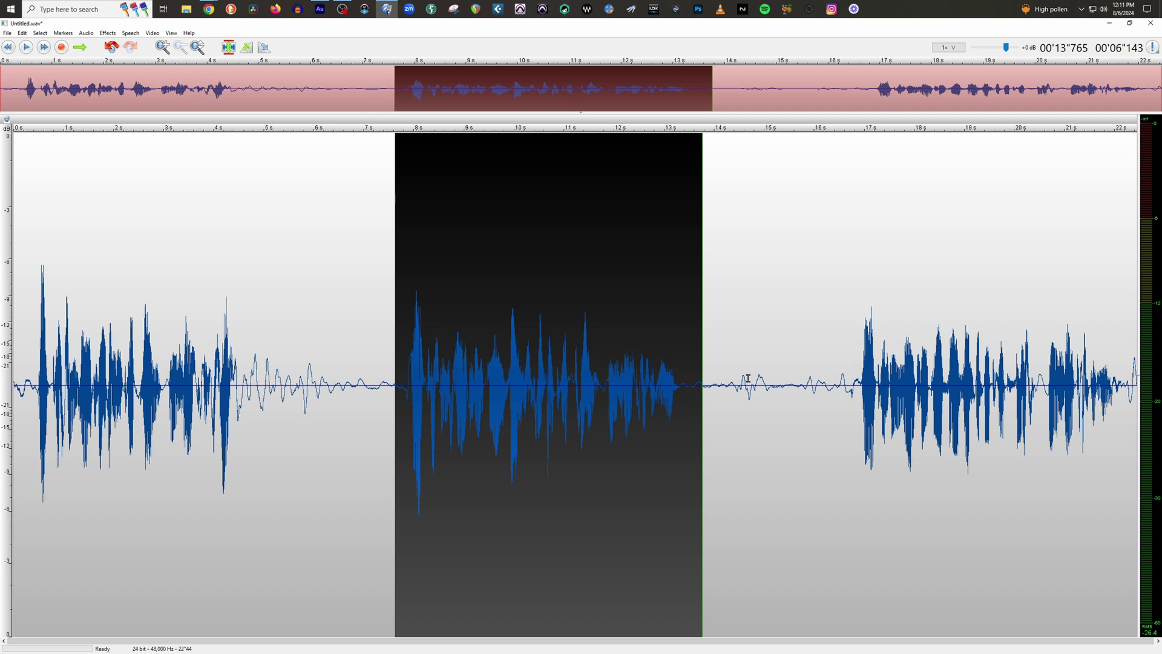
pyautogui.click(622, 363)
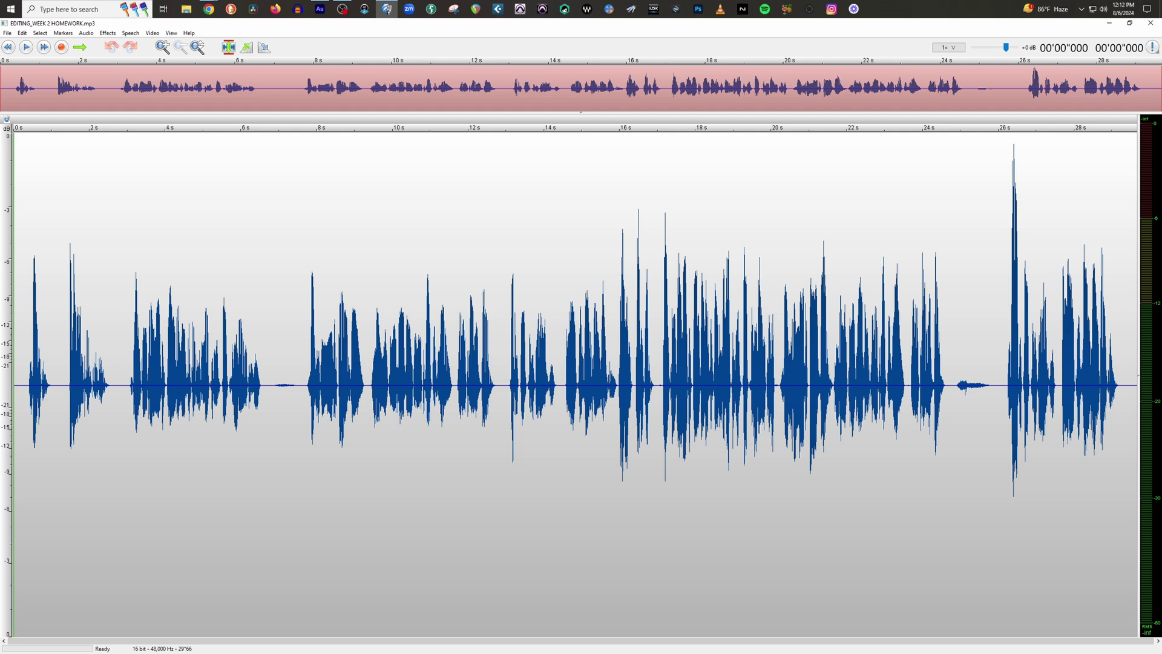
# Try deleting the audio from about 7.3 s to 19.3 s in the homework file, then undo it and clear the selection.
pyautogui.hotkey('ctrl', 'z')
pyautogui.moveTo(291, 281); pyautogui.dragTo(756, 284)
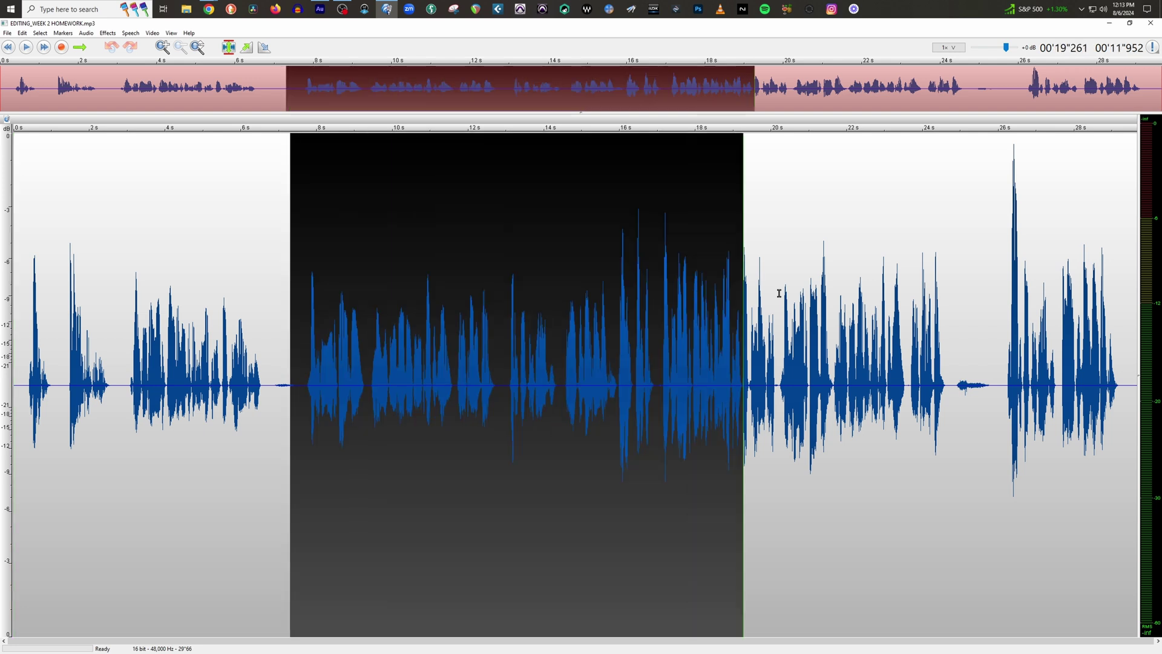
pyautogui.press('Delete')
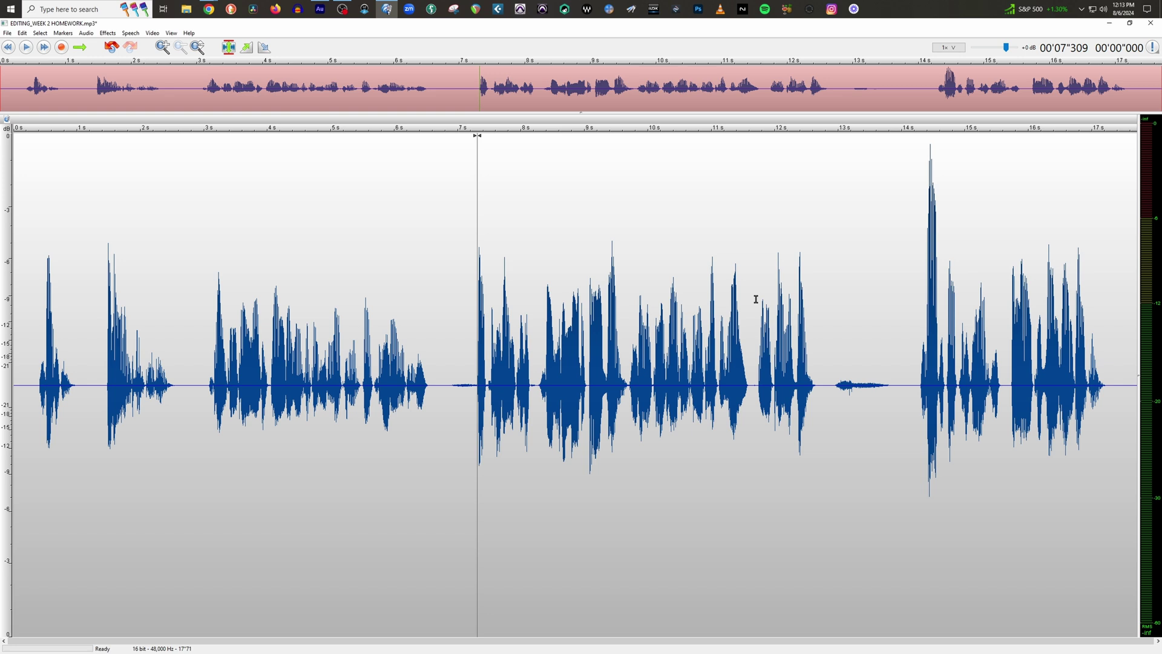
pyautogui.hotkey('ctrl', 'z')
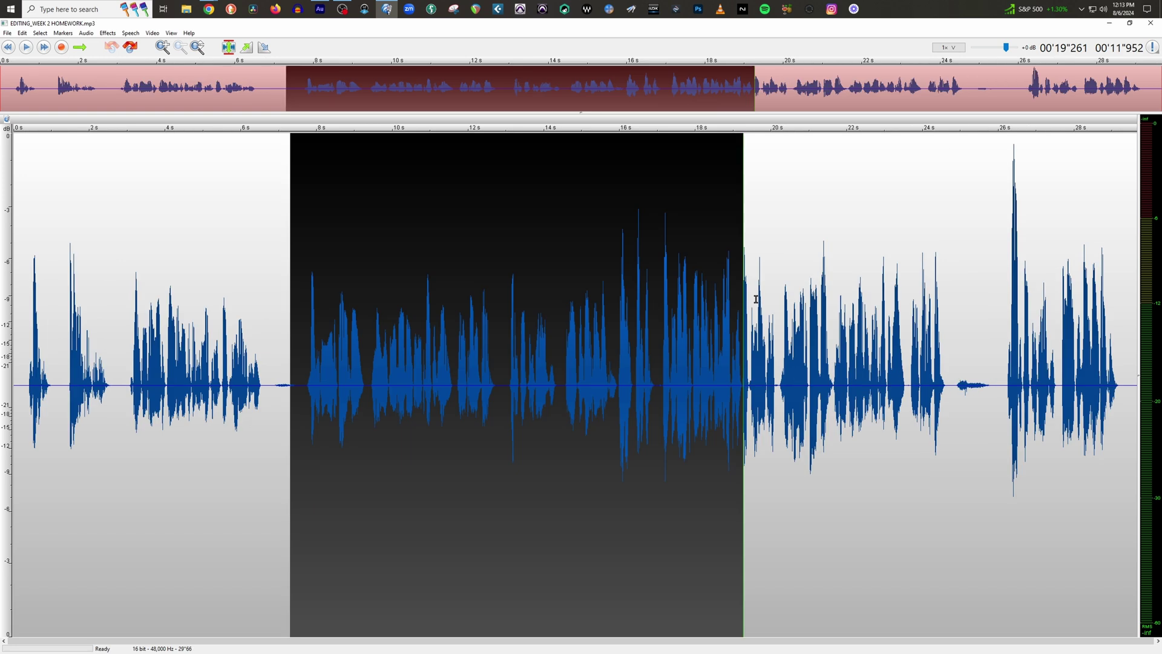
pyautogui.click(692, 319)
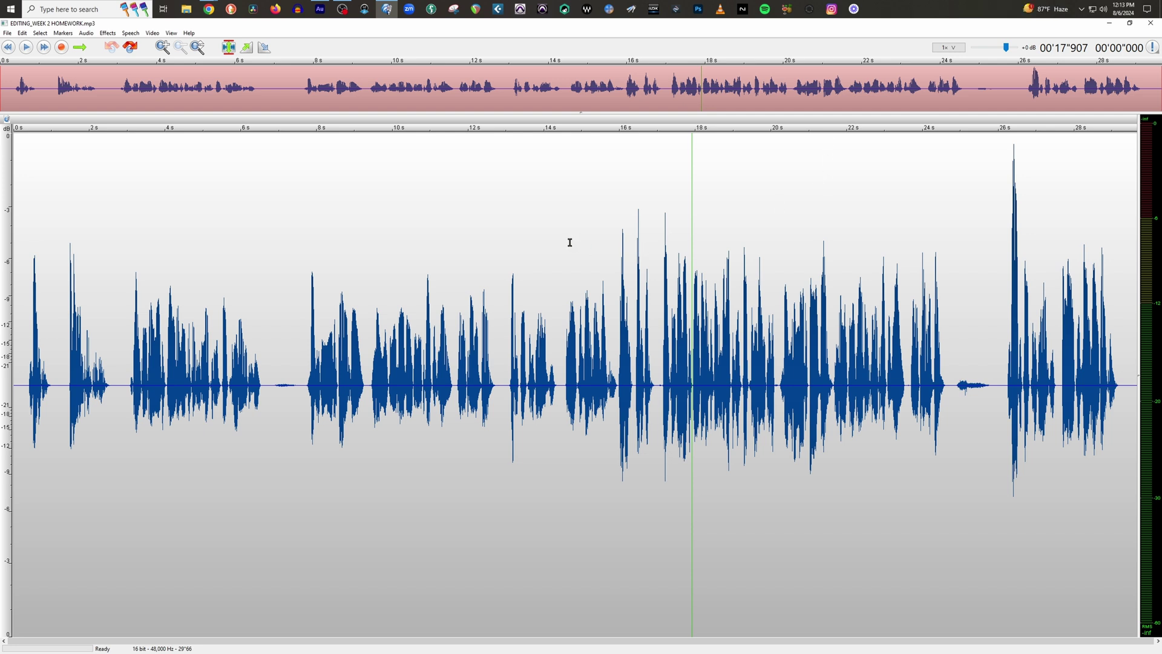
# Highlight the quiet breath between about 6.6 s and 7.7 s, then examine the waveform around 2.4 s up close.
pyautogui.moveTo(264, 300); pyautogui.dragTo(306, 303)
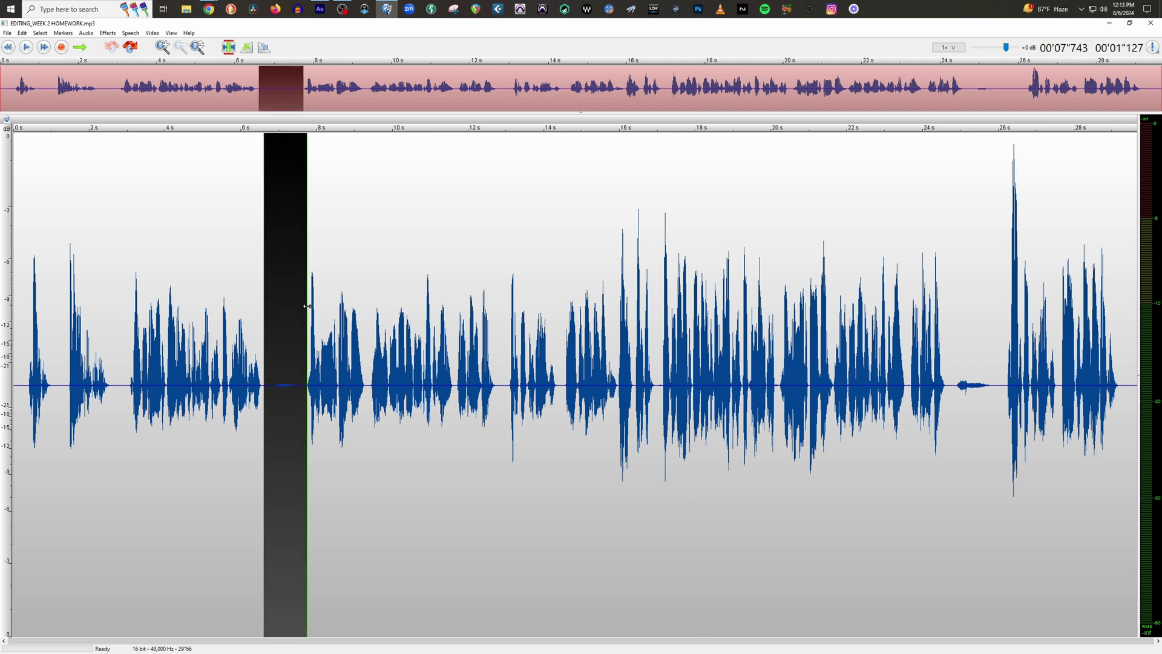
pyautogui.click(133, 278)
pyautogui.click(102, 270)
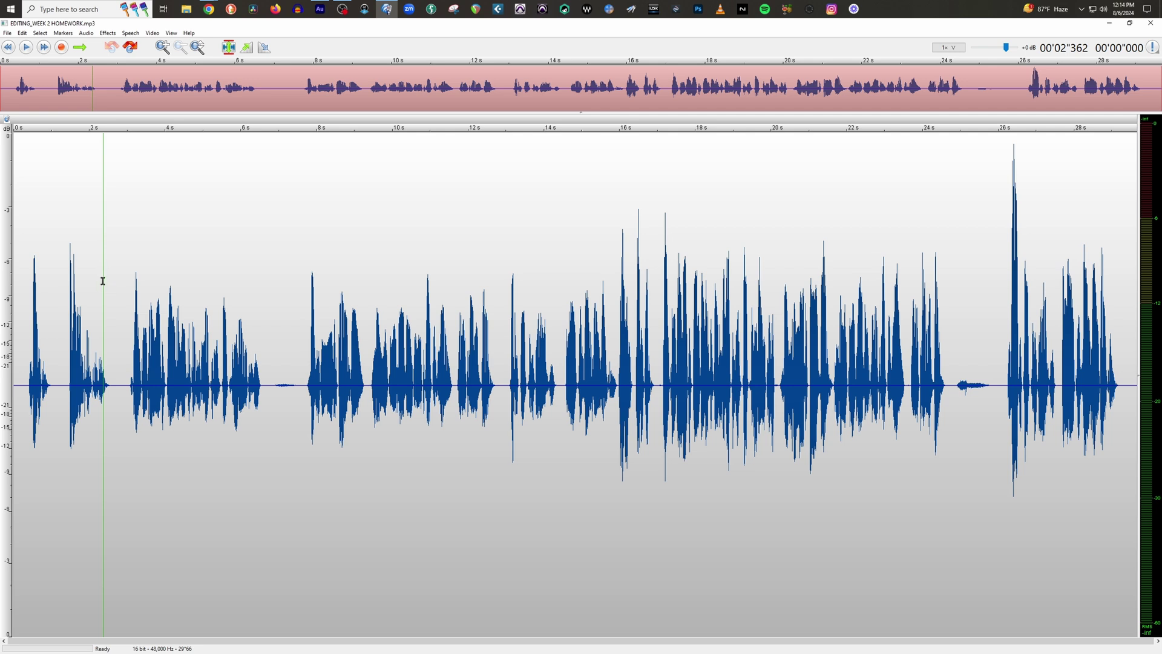
pyautogui.scroll(6, 104, 286)
pyautogui.scroll(-1, 272, 296)
pyautogui.scroll(-5, 244, 300)
# Examine up close the waveform around 25.3 s and a selected section from about 2.3 s to 4.7 s.
pyautogui.click(972, 280)
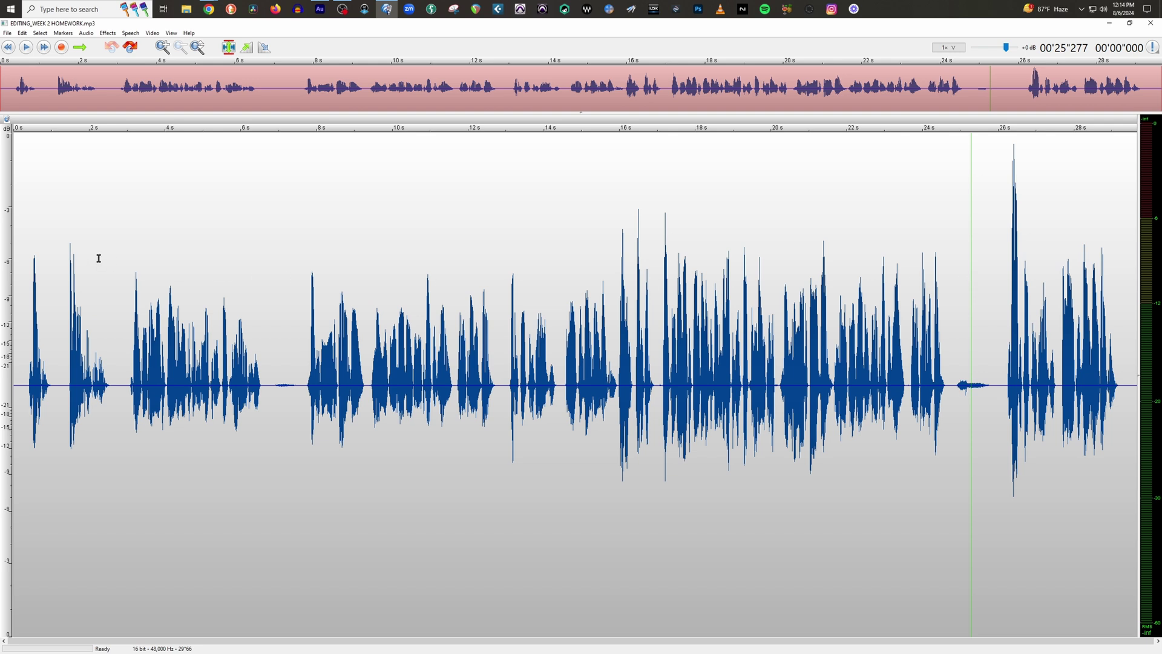
pyautogui.scroll(5, 81, 256)
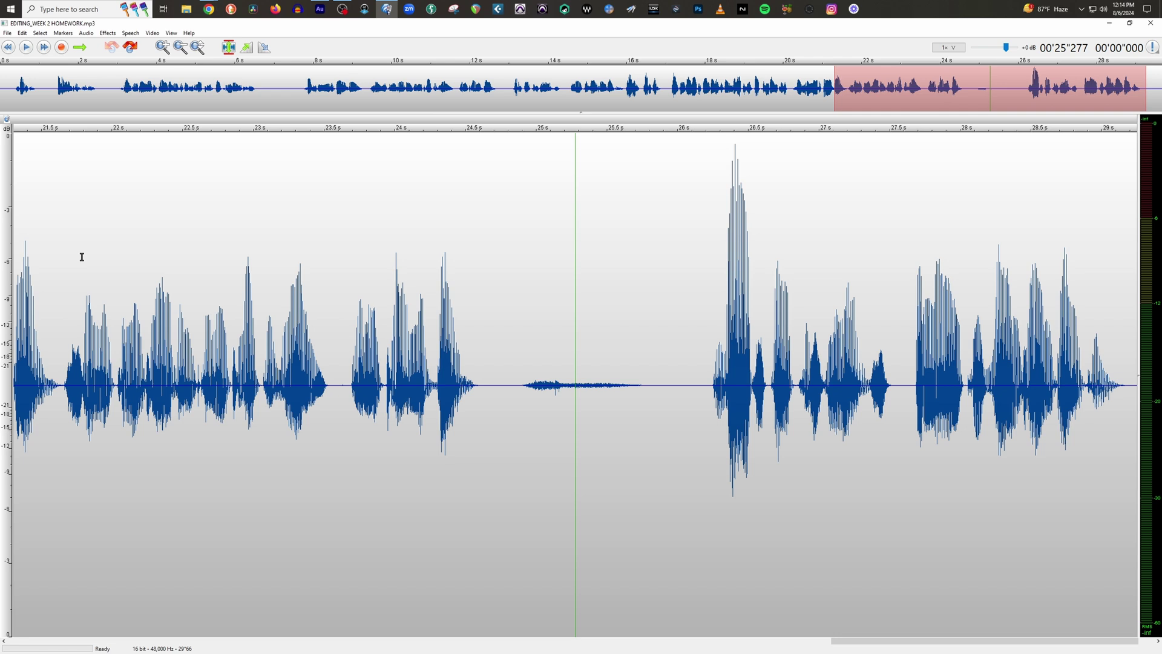
pyautogui.scroll(-5, 81, 256)
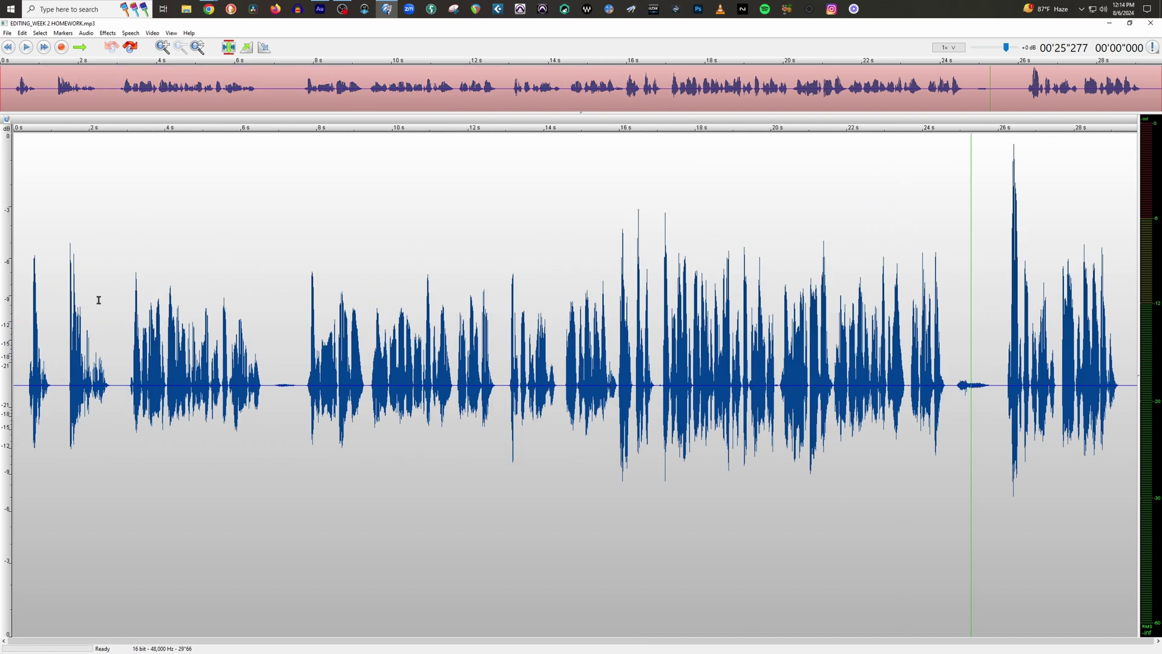
pyautogui.moveTo(99, 300); pyautogui.dragTo(190, 299)
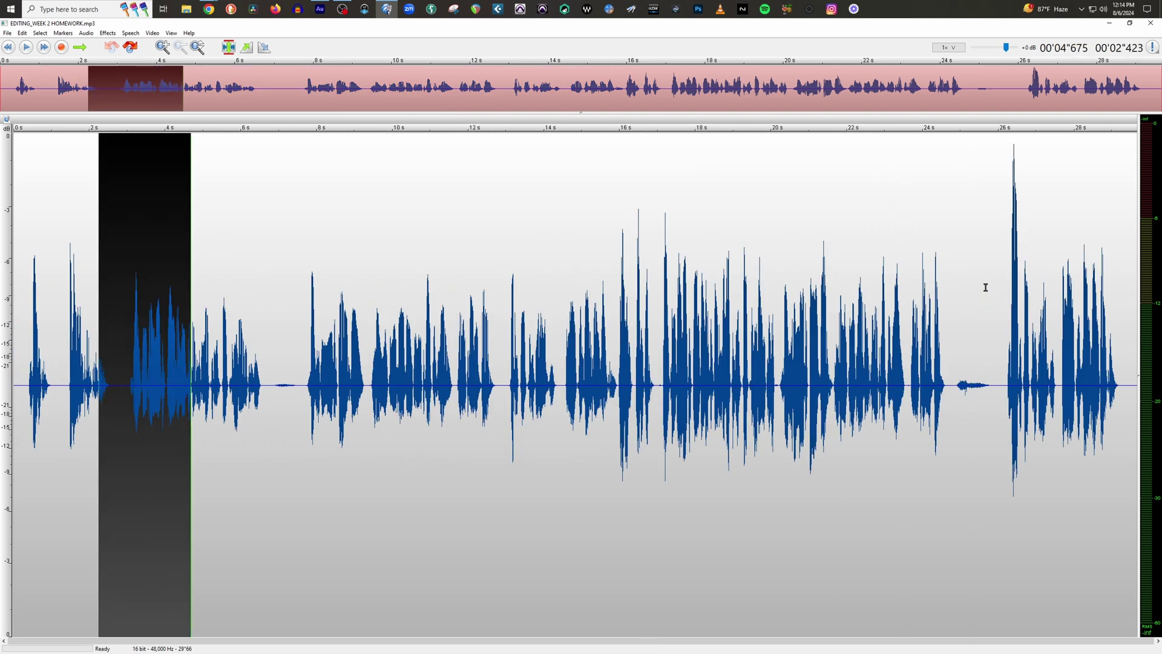
pyautogui.scroll(5, 986, 288)
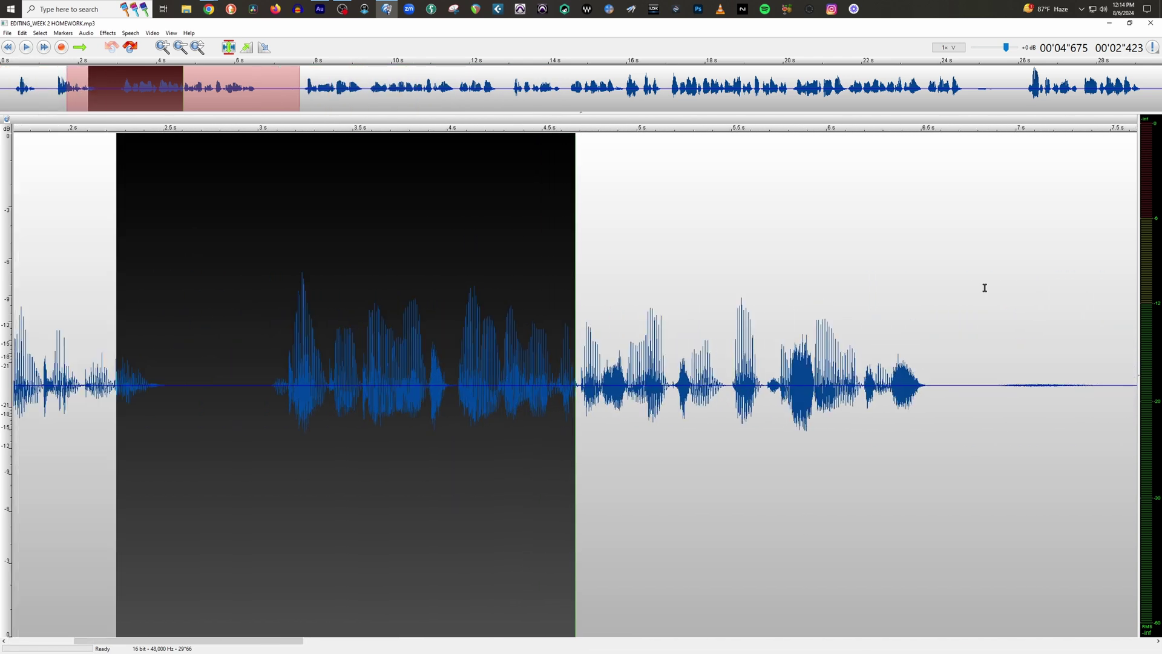
pyautogui.scroll(-5, 984, 287)
# Examine the waveform around 16.6 s up close and return to the view of the full file.
pyautogui.click(642, 290)
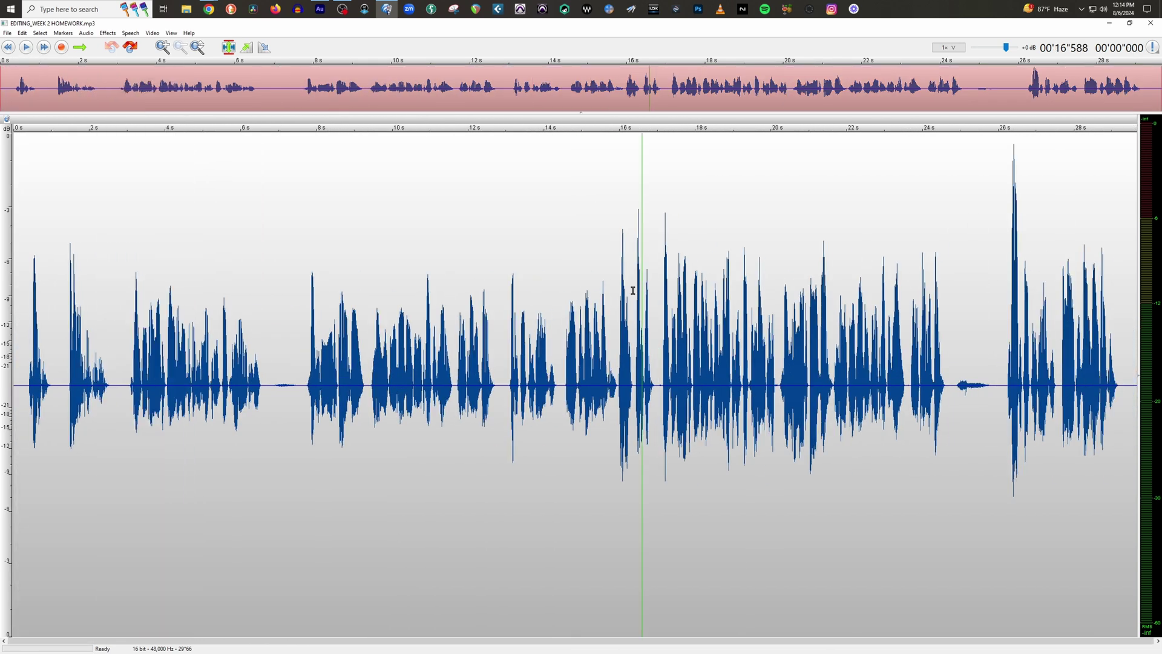
pyautogui.click(163, 47)
pyautogui.click(162, 48)
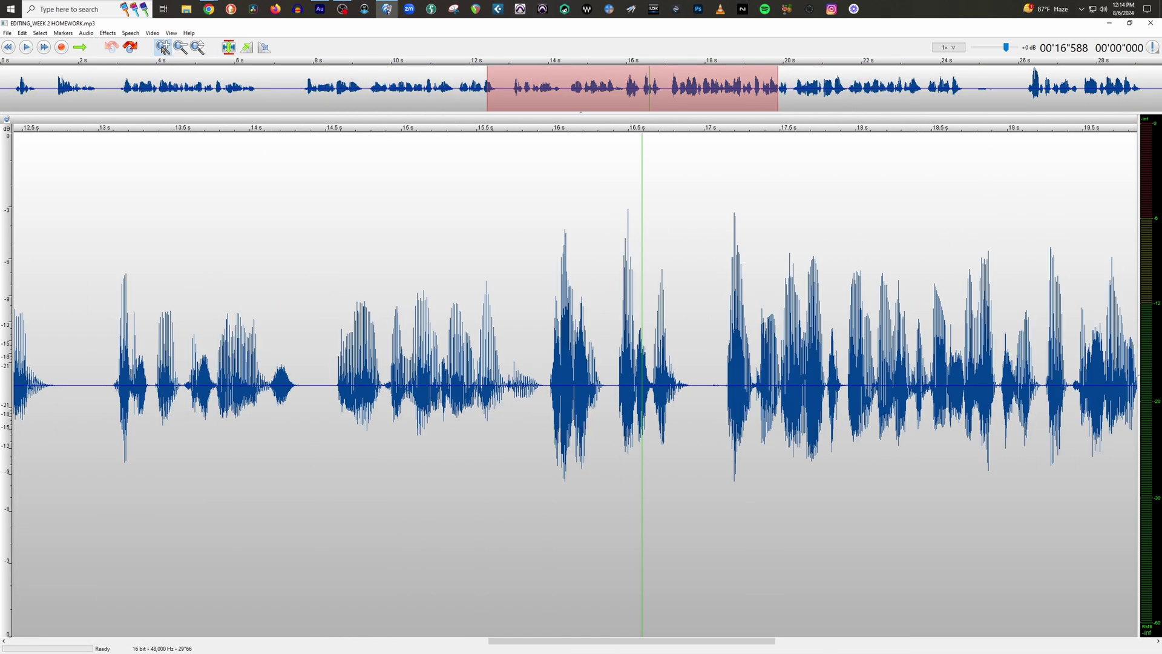
pyautogui.click(180, 47)
pyautogui.click(181, 47)
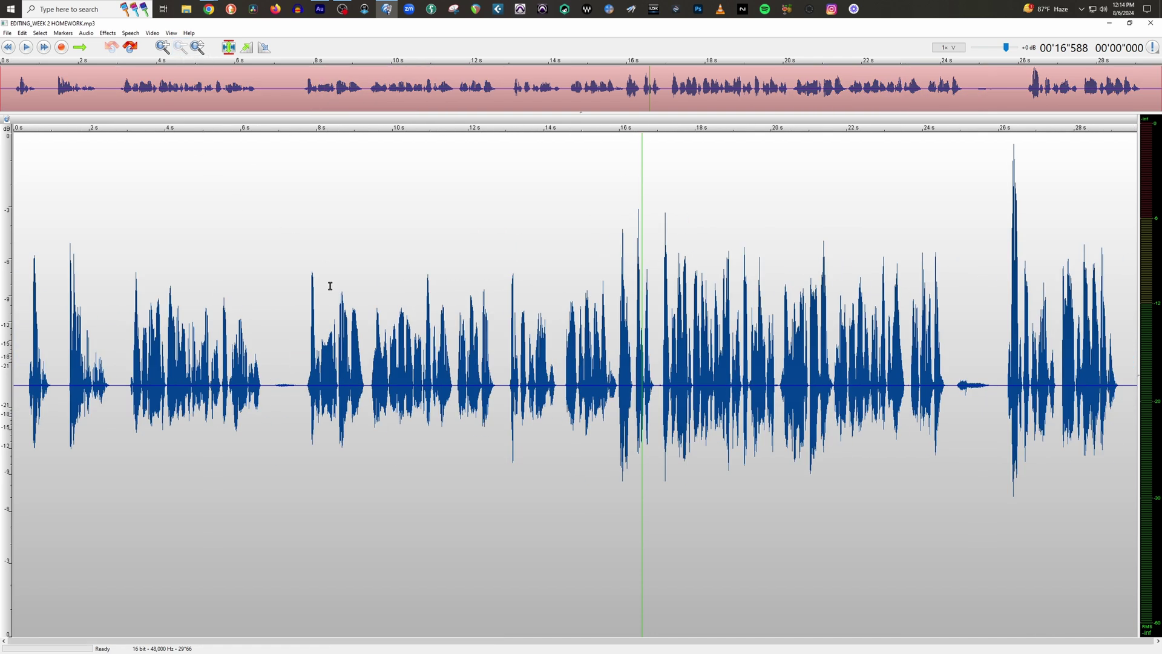
# Examine the quiet breath around 7.1 s up close.
pyautogui.click(283, 266)
pyautogui.scroll(1, 290, 314)
pyautogui.scroll(5, 587, 332)
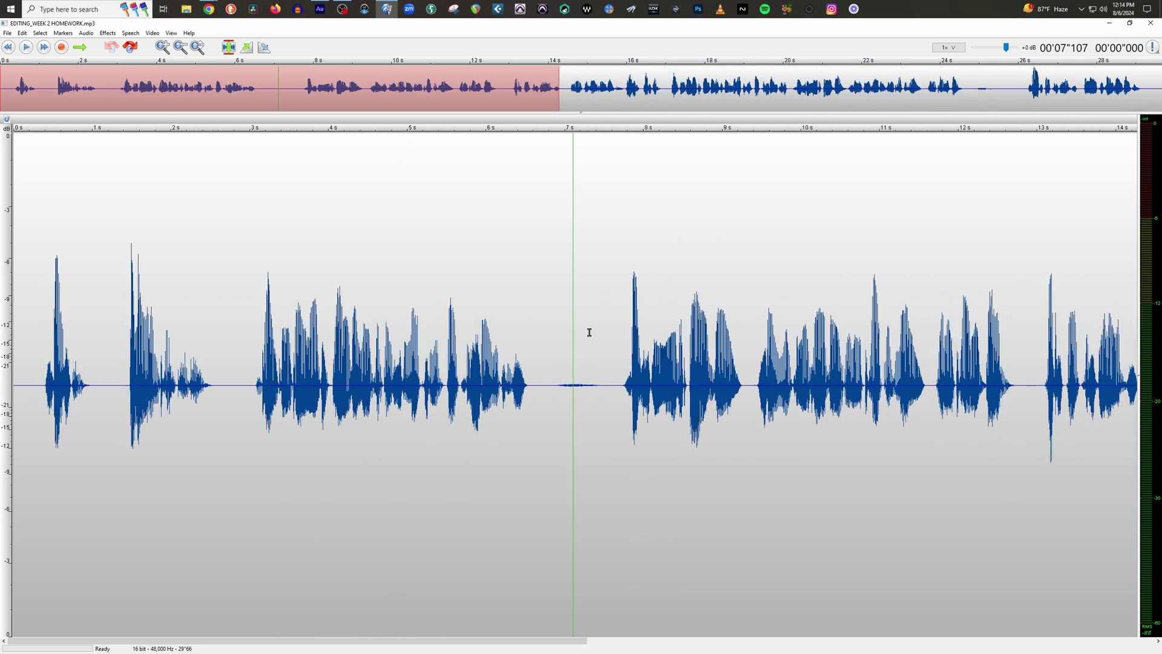
pyautogui.scroll(-6, 580, 332)
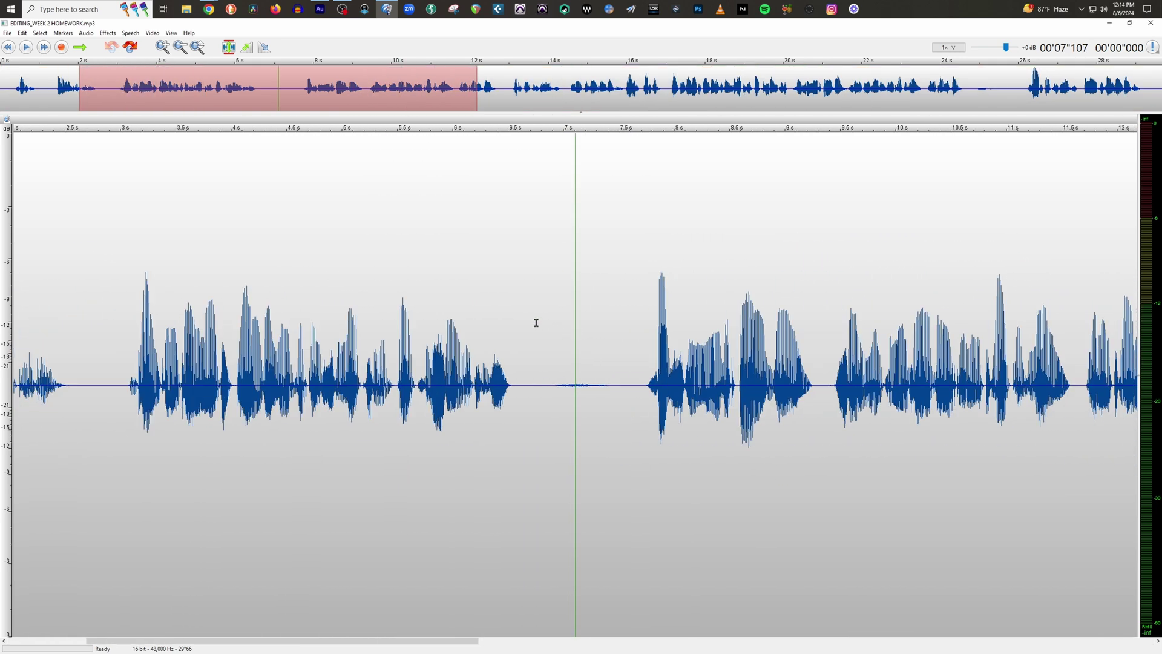
# Examine the waveform around 11.5 s up close and return to the view of the full file.
pyautogui.click(450, 338)
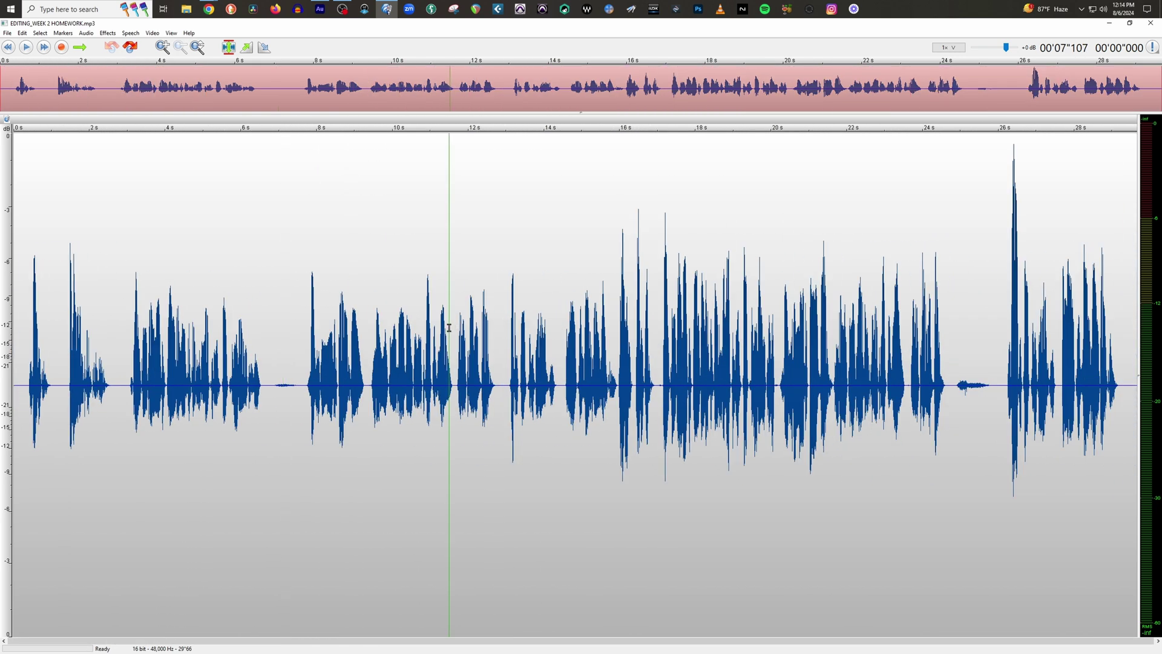
pyautogui.scroll(4, 561, 460)
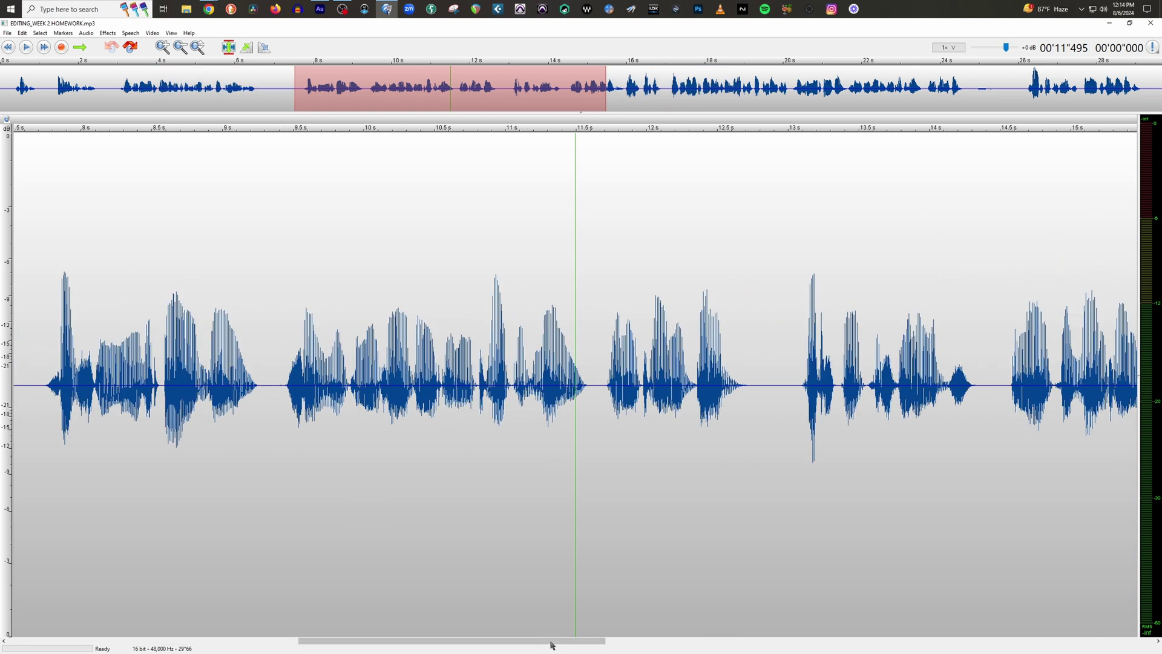
pyautogui.moveTo(548, 642); pyautogui.dragTo(584, 640)
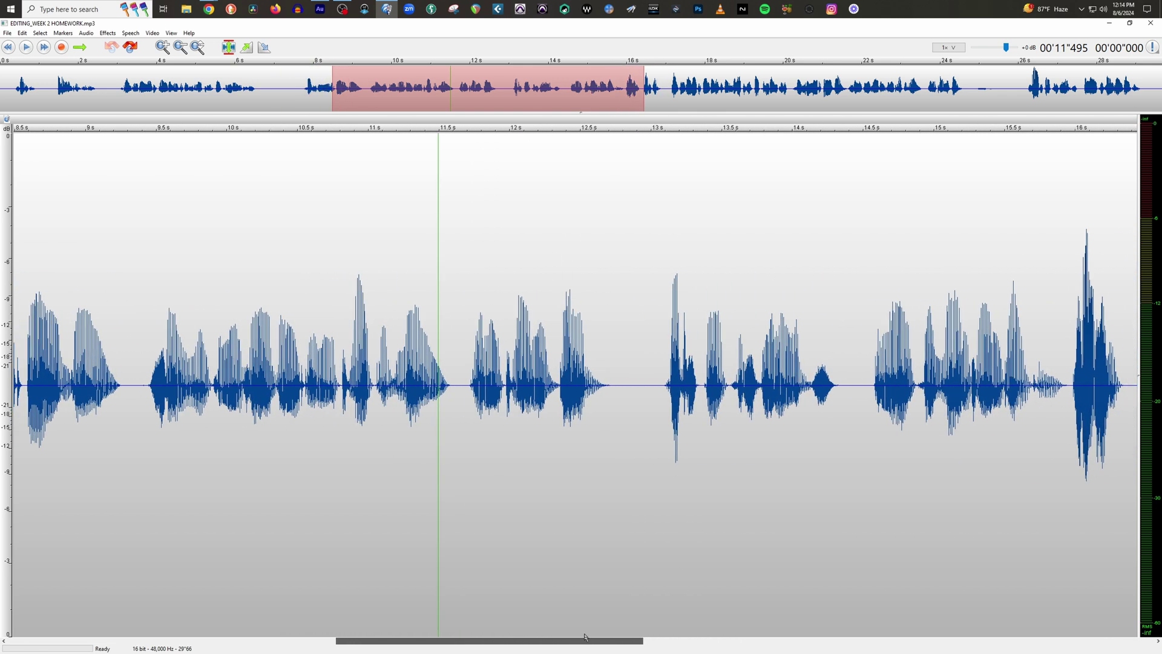
pyautogui.scroll(-3, 480, 428)
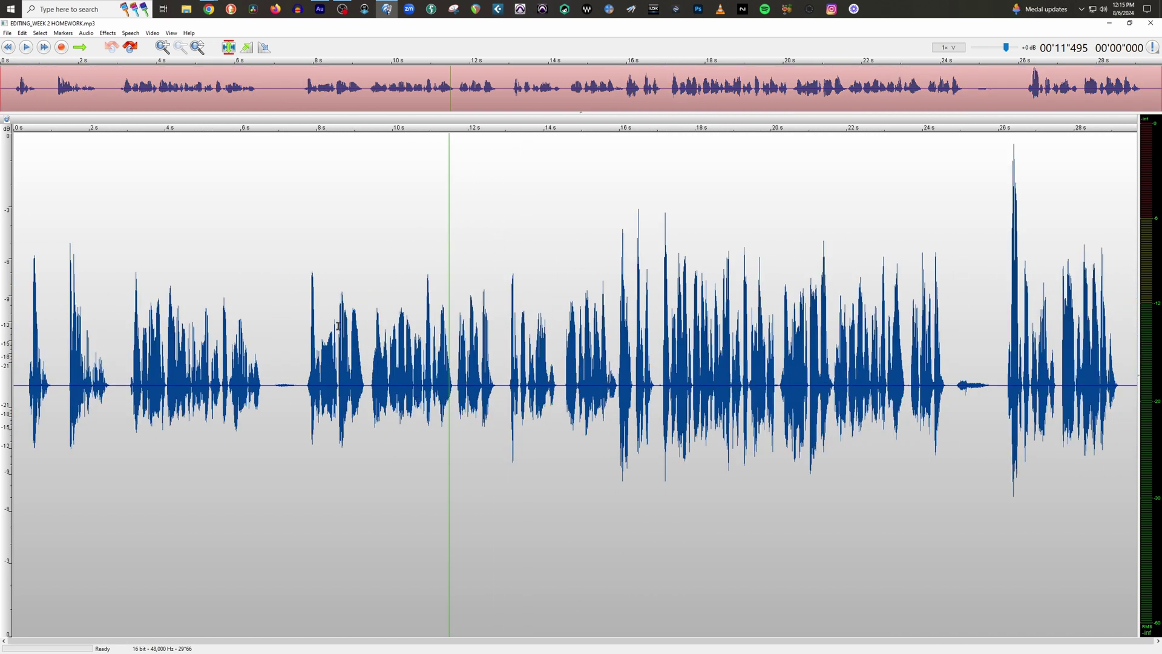
# Delete the quiet breath between about 6.6 s and 7.7 s, then undo the deletion.
pyautogui.scroll(1, 275, 391)
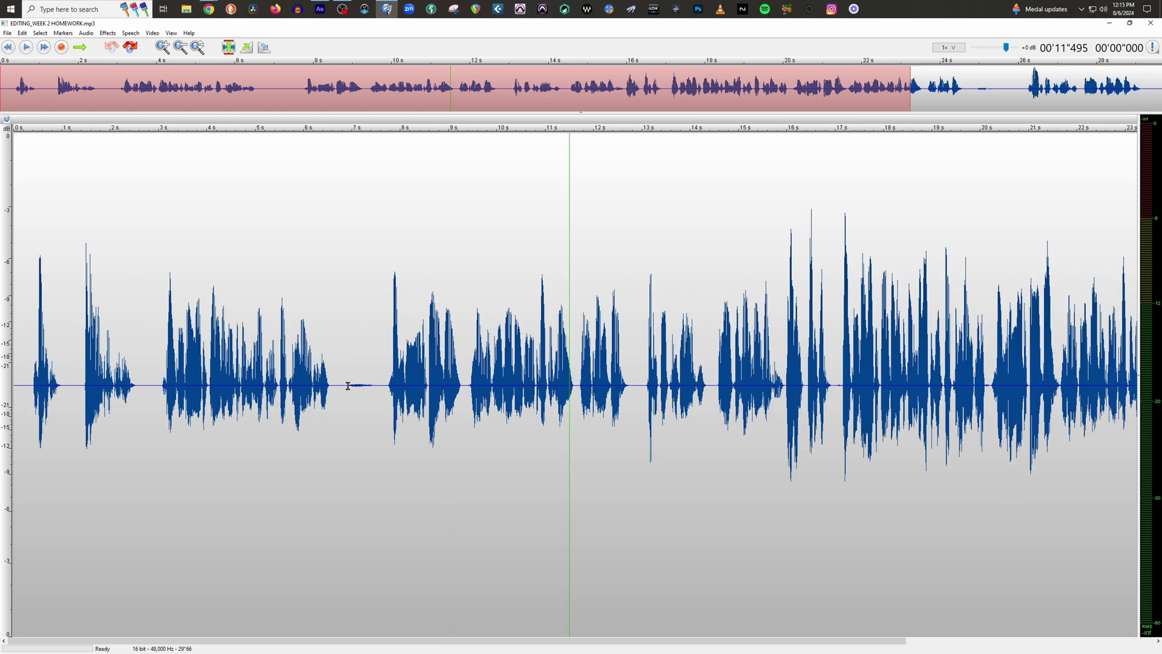
pyautogui.moveTo(343, 385); pyautogui.dragTo(375, 385)
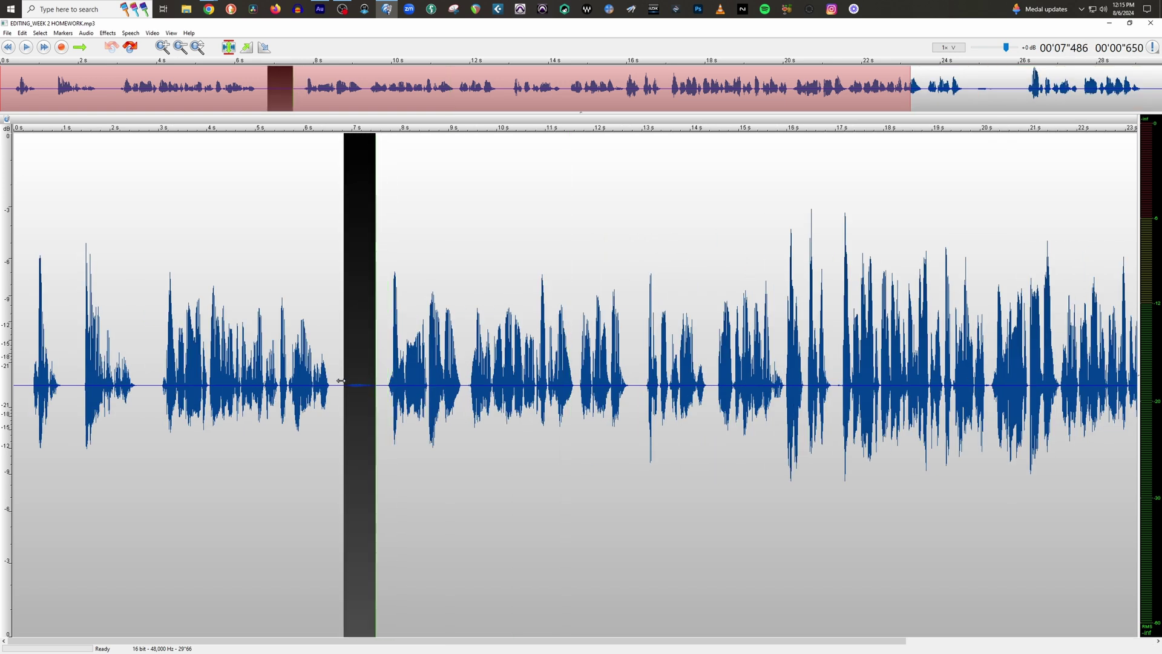
pyautogui.click(350, 388)
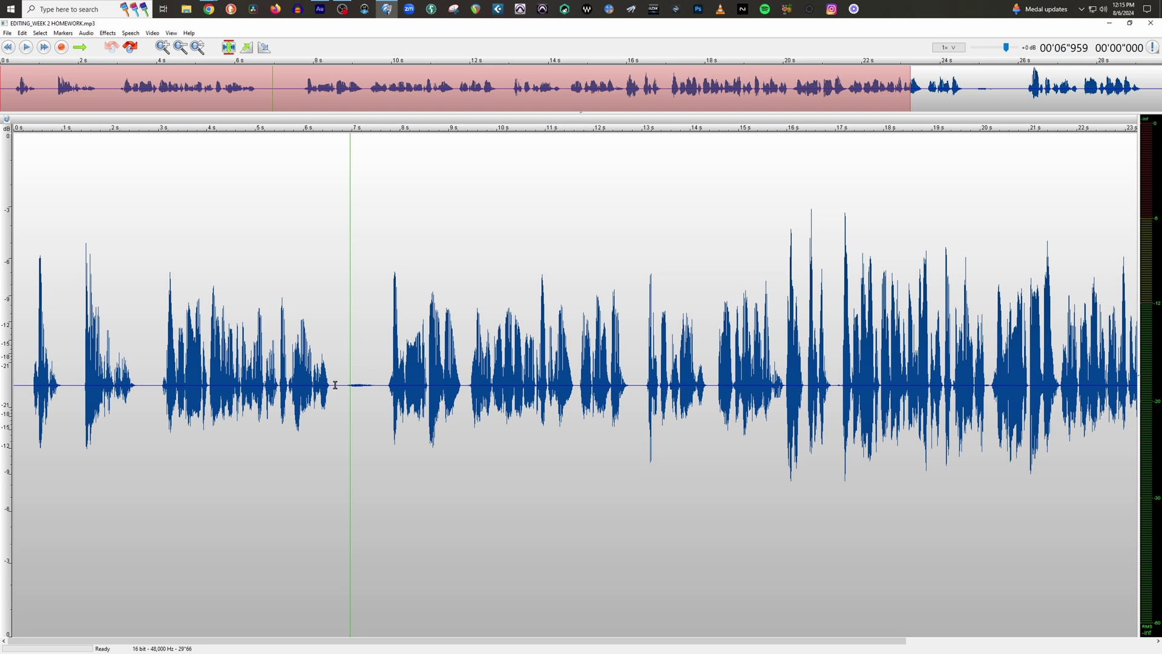
pyautogui.click(336, 385)
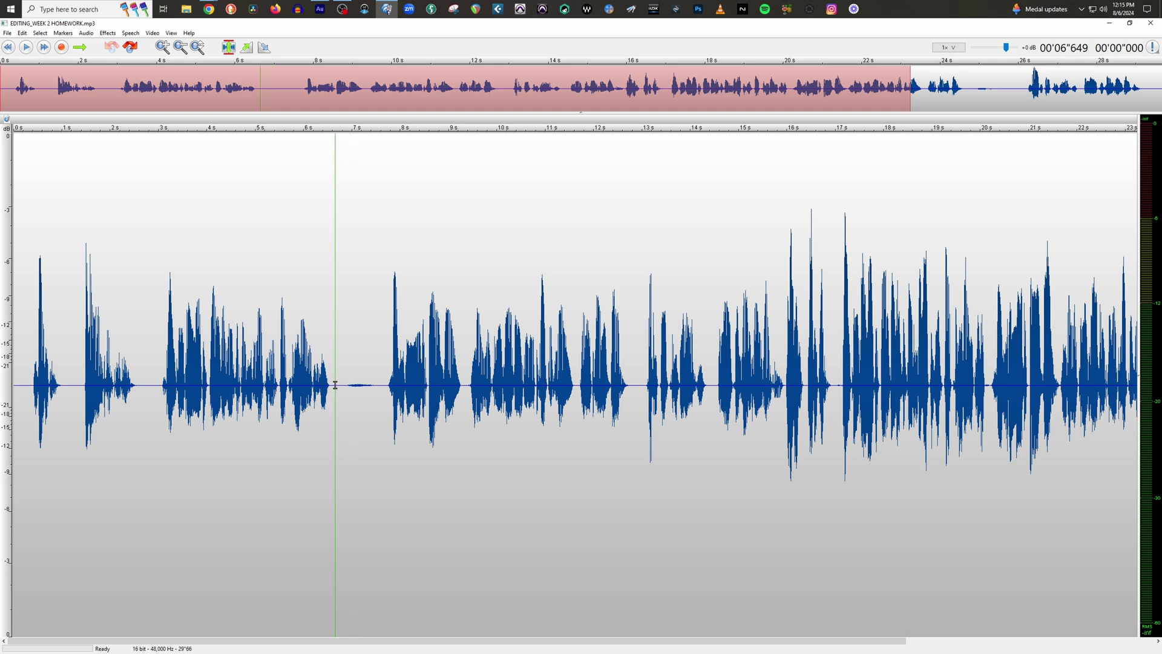
pyautogui.moveTo(335, 385); pyautogui.dragTo(385, 396)
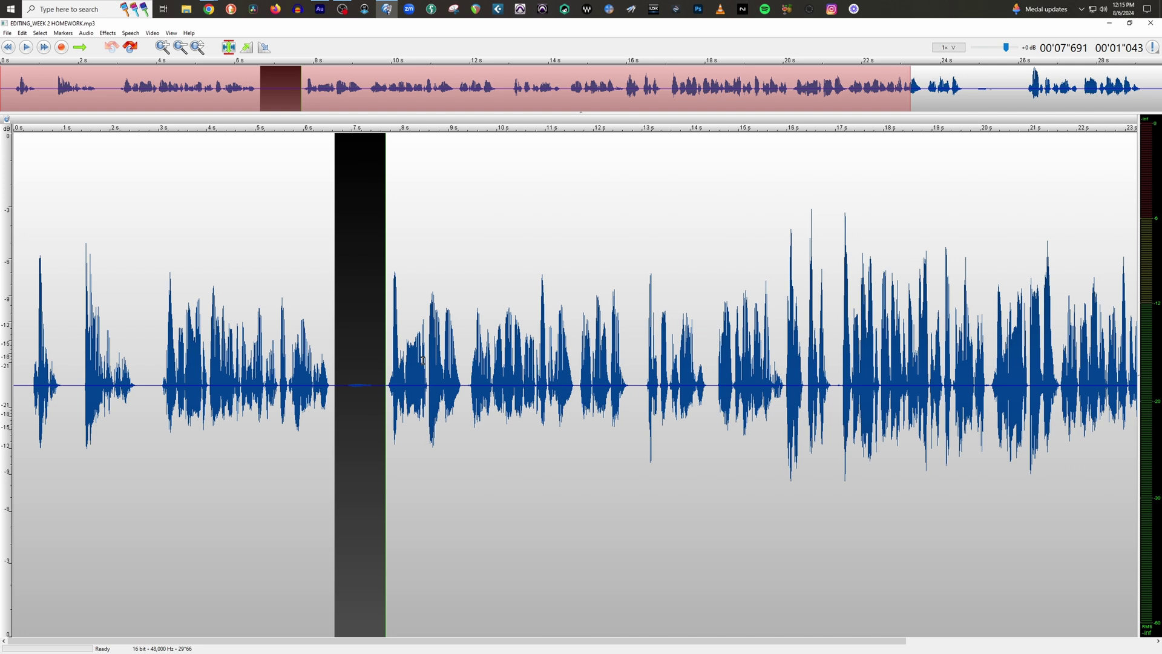
pyautogui.press('Delete')
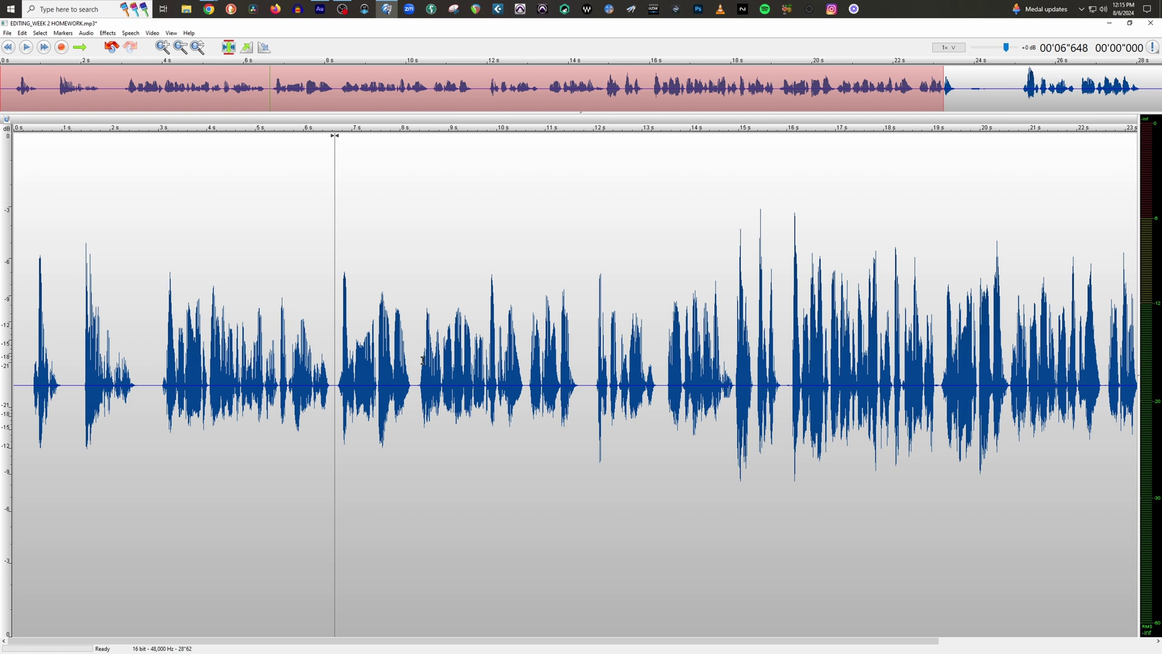
pyautogui.hotkey('ctrl', 'z')
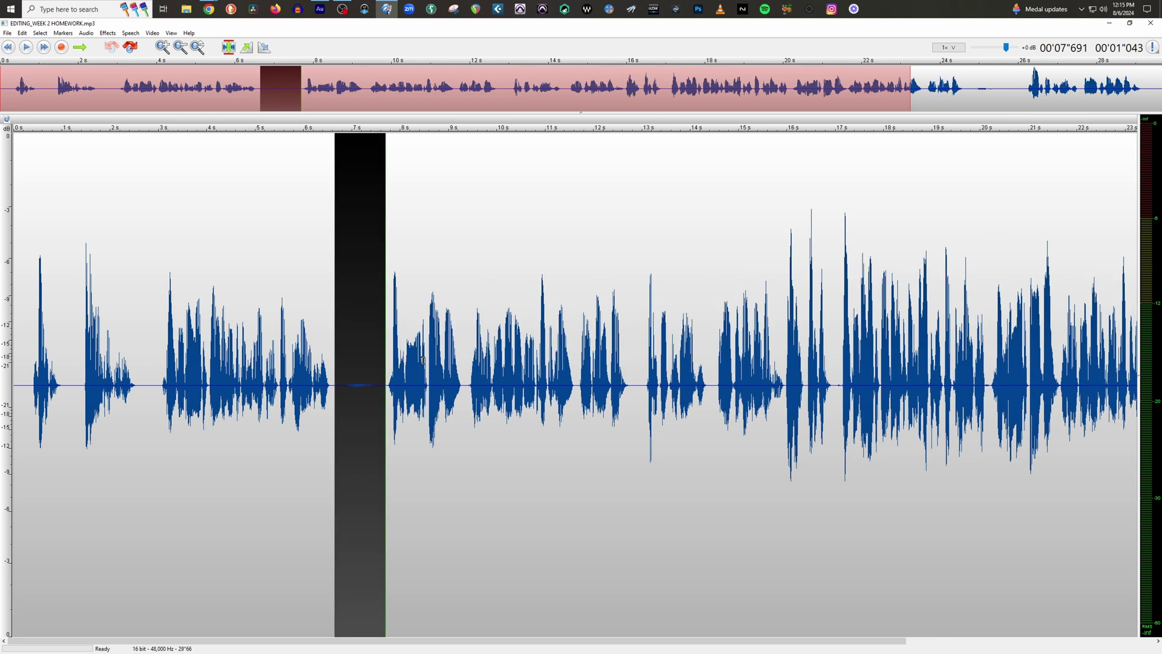
# Delete the whole pause containing the breath, from about 6.5 s to 7.7 s.
pyautogui.click(349, 363)
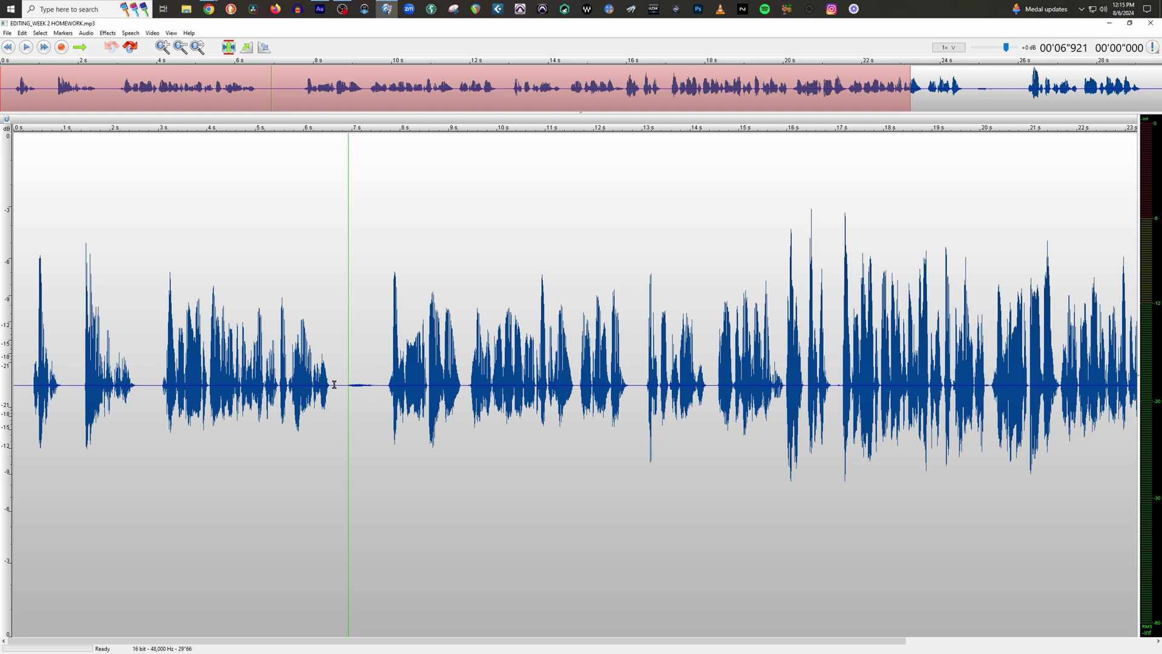
pyautogui.moveTo(329, 385); pyautogui.dragTo(389, 404)
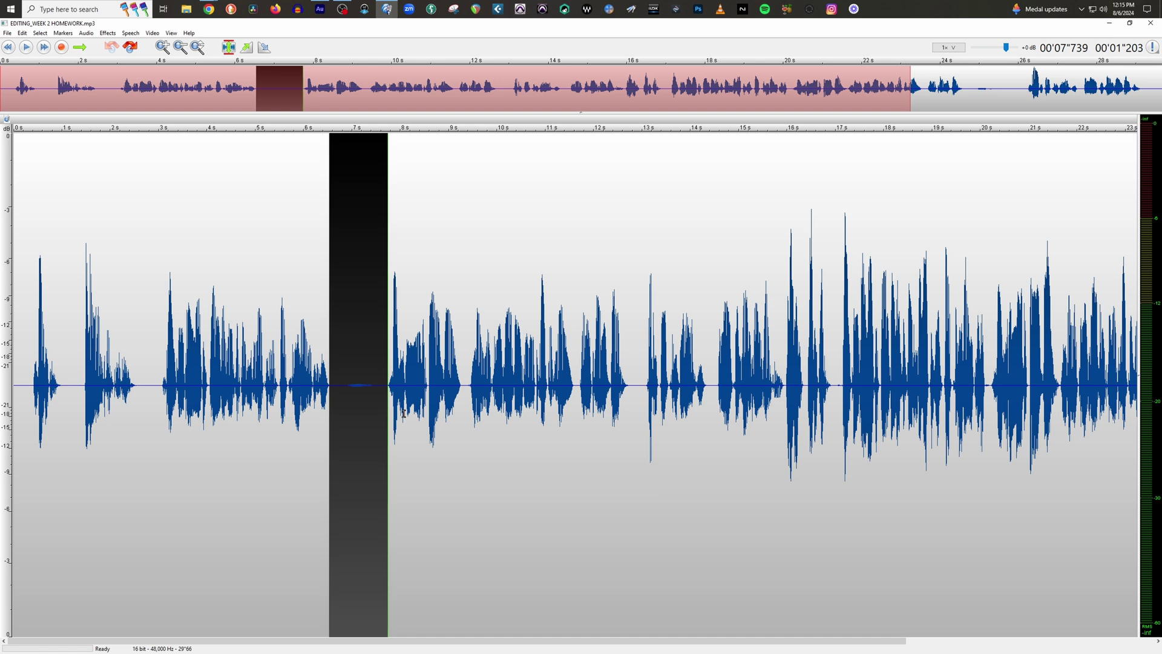
pyautogui.press('Delete')
# Play back the join between the two phrases from about 5 s, then undo the deletion of the pause.
pyautogui.click(284, 363)
pyautogui.click(258, 363)
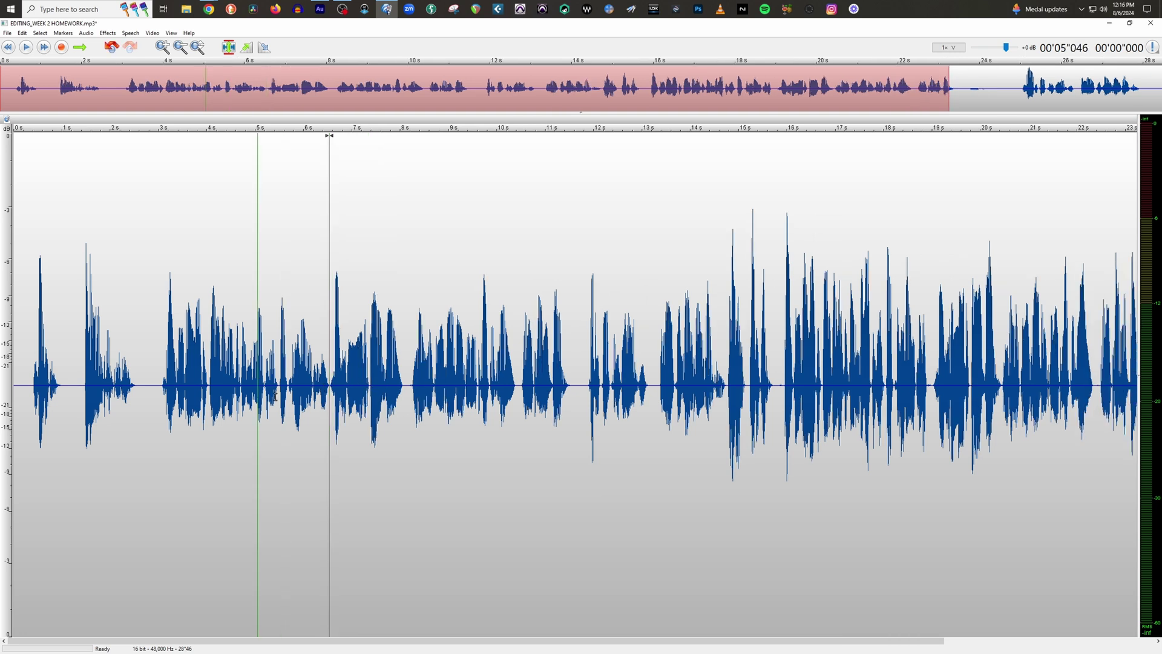
pyautogui.press('space')
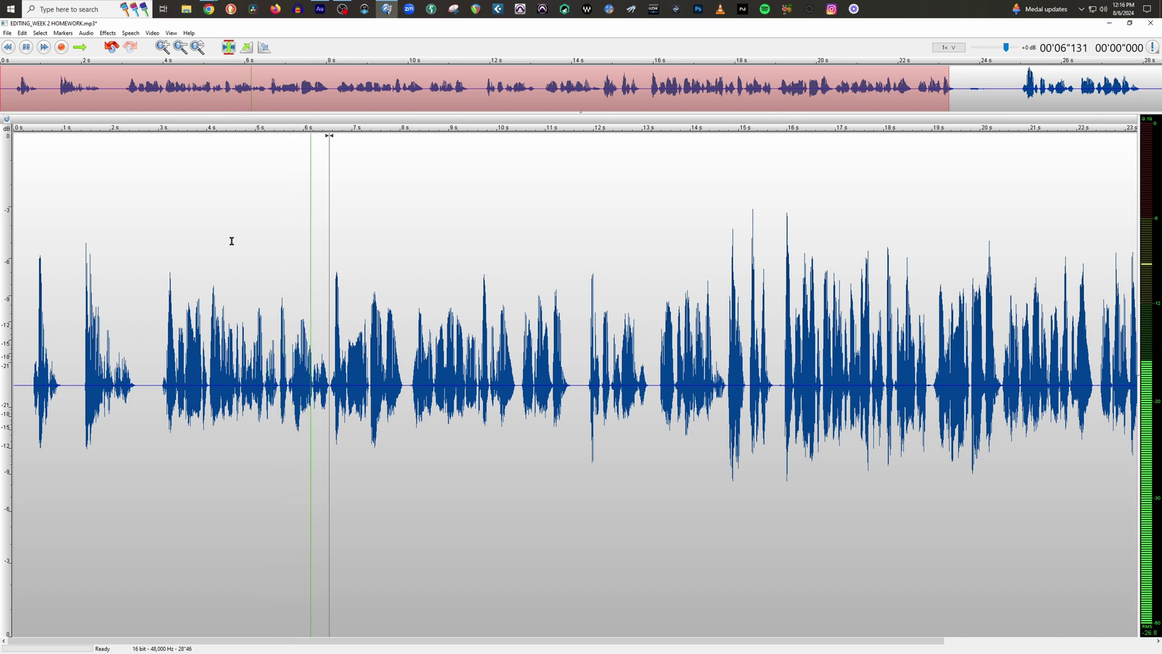
pyautogui.press('space')
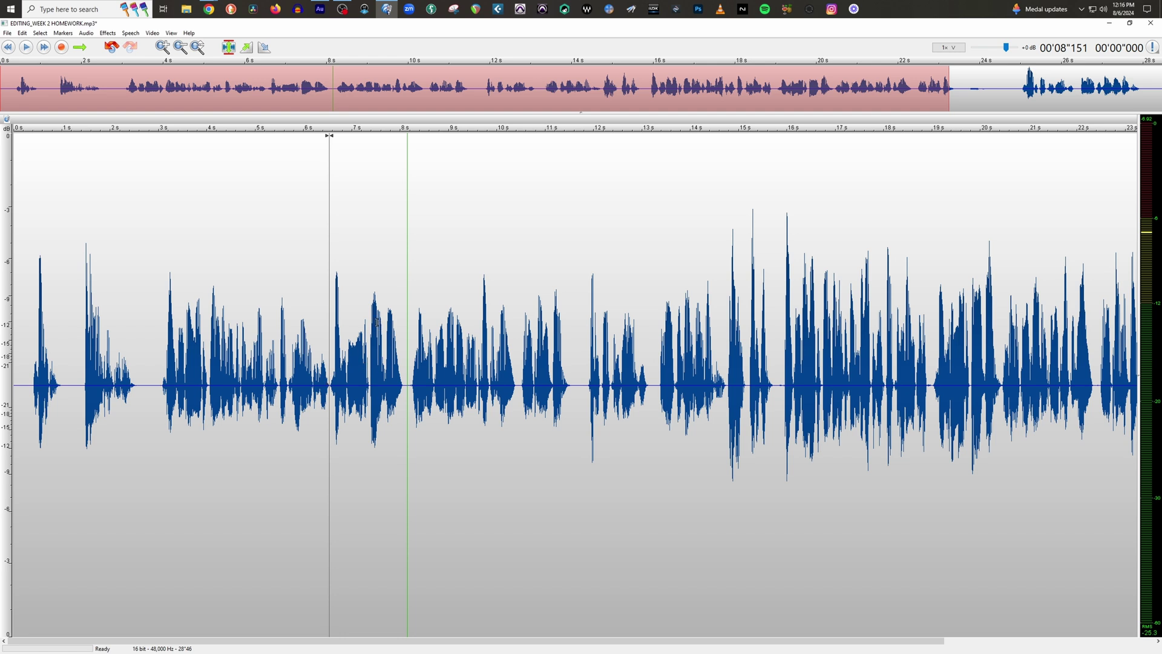
pyautogui.hotkey('ctrl', 'z')
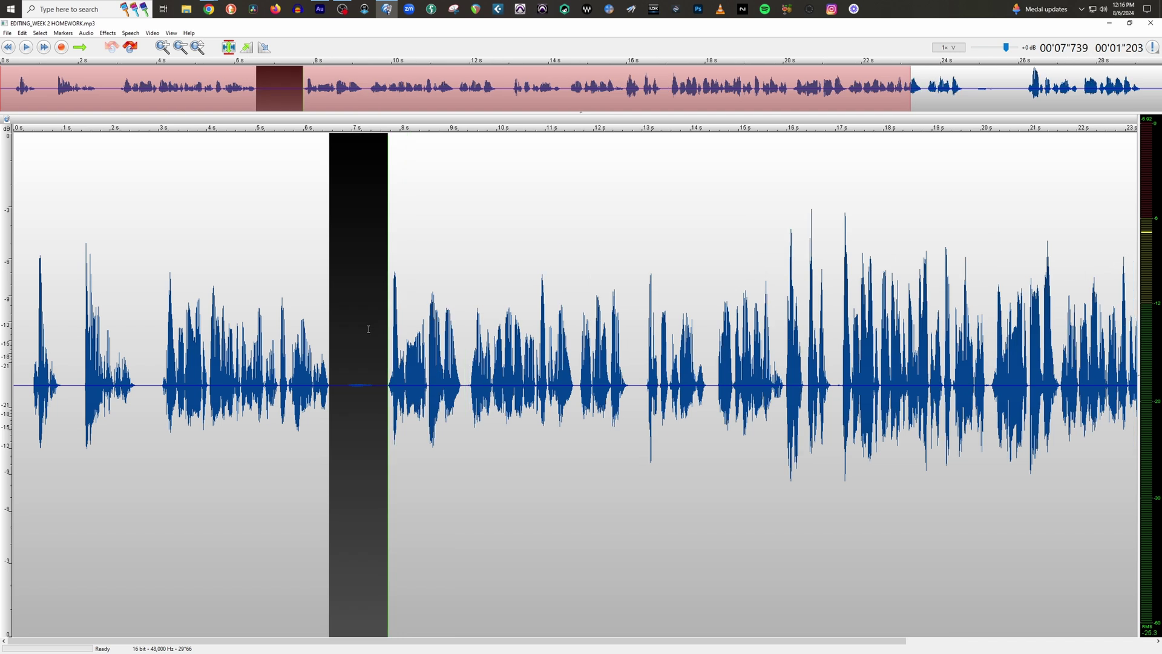
# Delete the breath together with the silence after it, from about 6.8 s to 7.55 s, then undo the deletion.
pyautogui.click(368, 329)
pyautogui.moveTo(342, 390); pyautogui.dragTo(378, 397)
pyautogui.press('Delete')
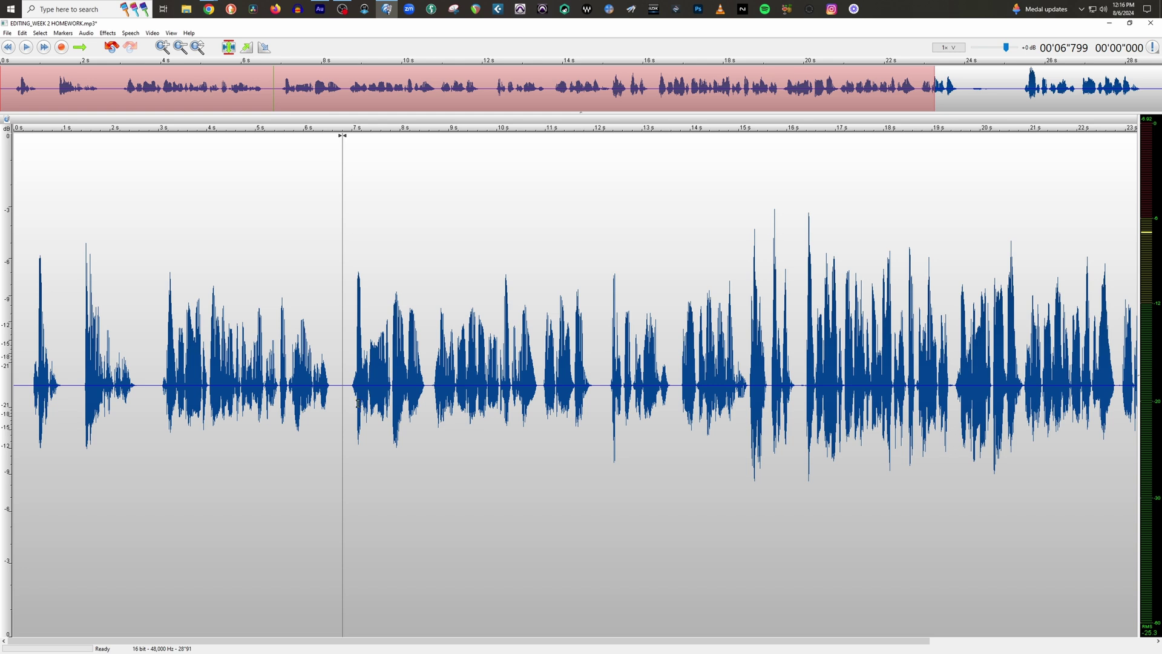
pyautogui.hotkey('ctrl', 'z')
# Trim away the silence just before and just after the quiet breath around 7 s.
pyautogui.moveTo(343, 396); pyautogui.dragTo(375, 392)
pyautogui.click(337, 392)
pyautogui.press('Delete')
pyautogui.press('Delete')
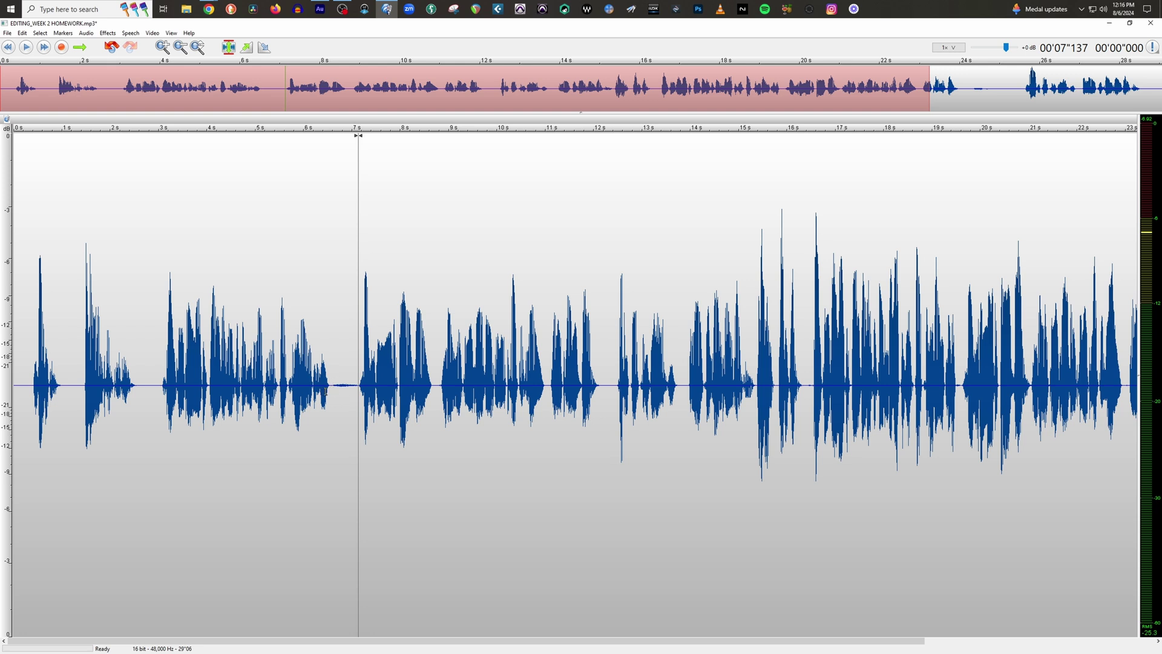
# Try deleting the breath between about 6.5 s and 7.1 s, then undo the deletion.
pyautogui.moveTo(330, 390); pyautogui.dragTo(359, 403)
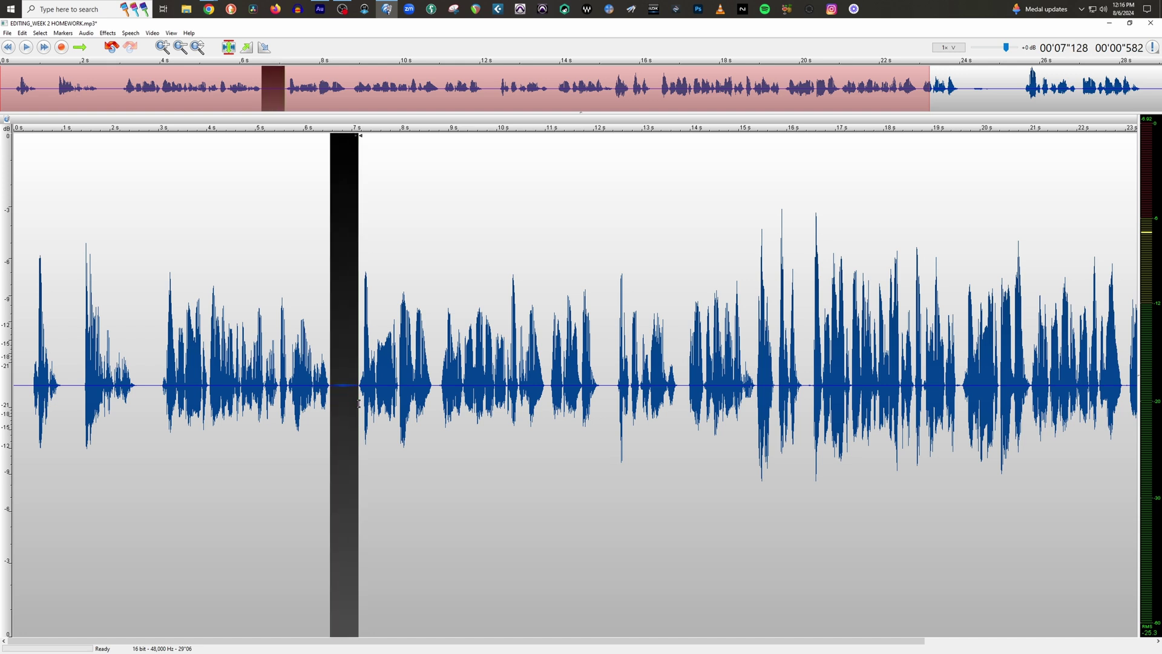
pyautogui.press('Delete')
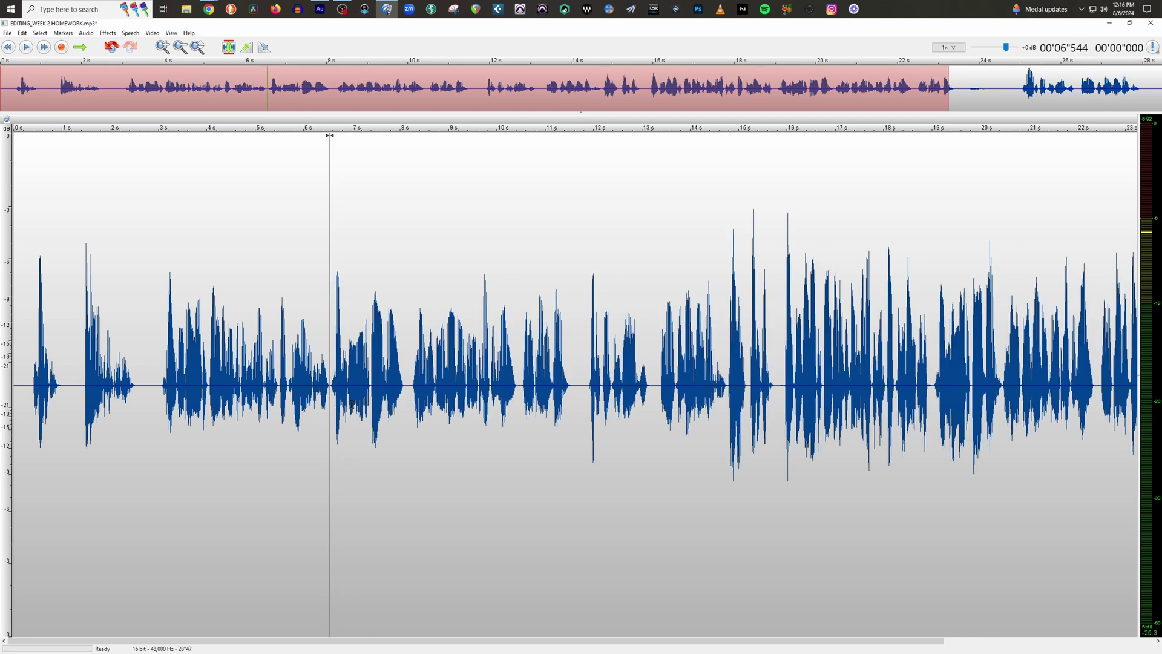
pyautogui.hotkey('ctrl', 'v')
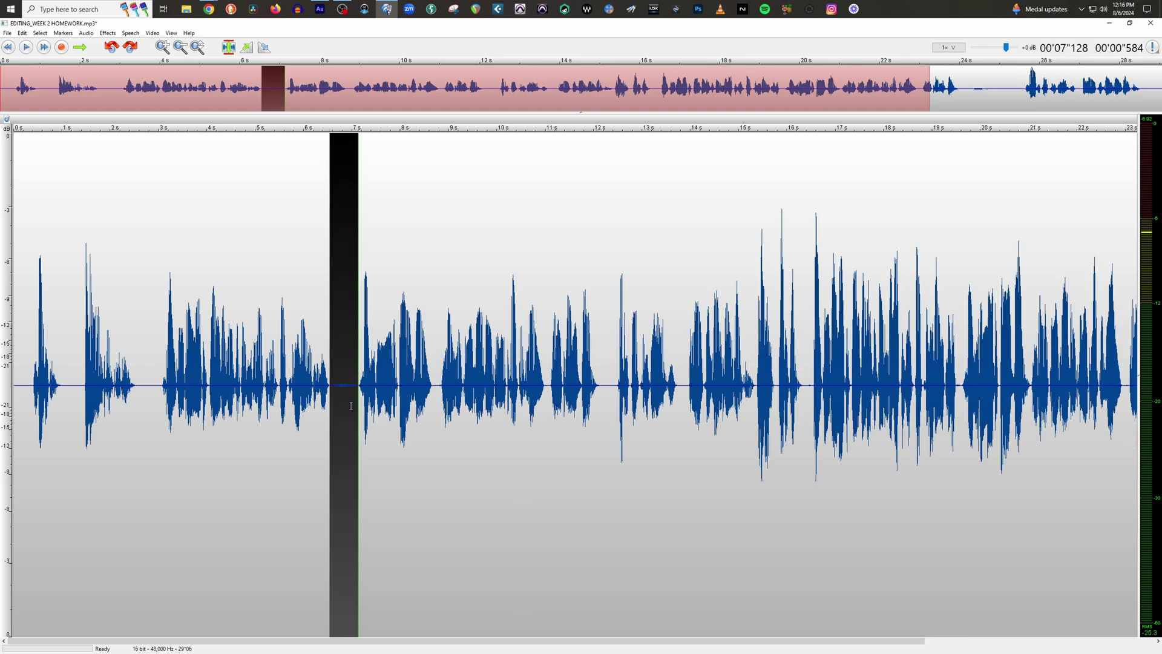
# Select the breath between the two phrases, from about 6.5 s to 7.1 s, and delete it.
pyautogui.click(339, 389)
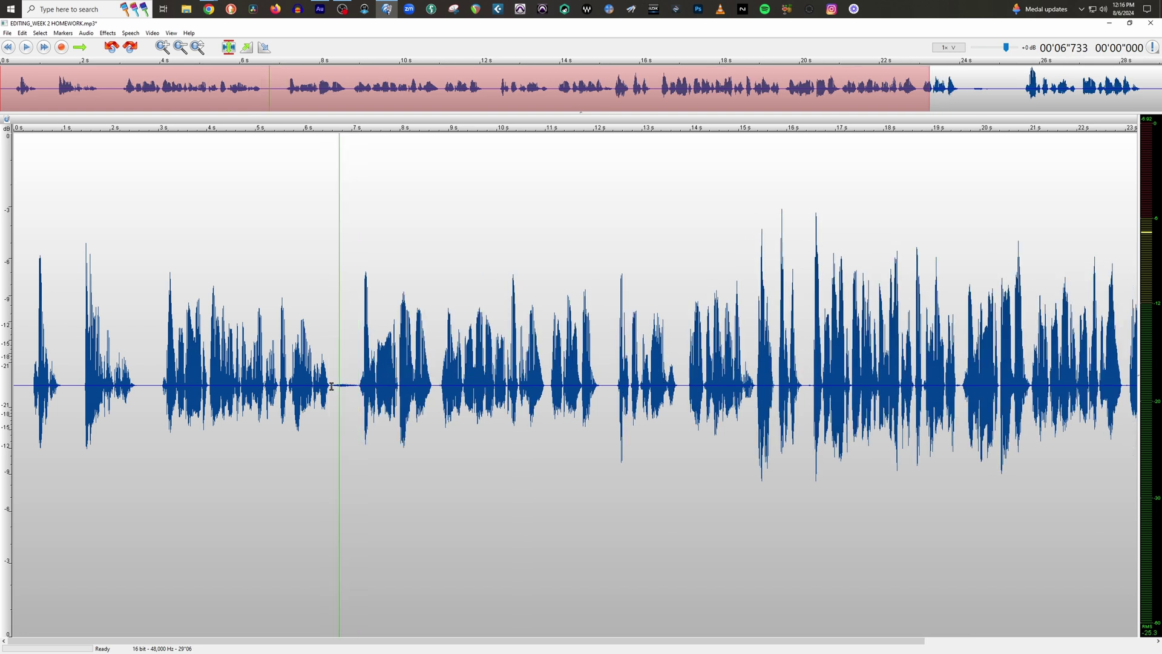
pyautogui.moveTo(331, 386); pyautogui.dragTo(355, 399)
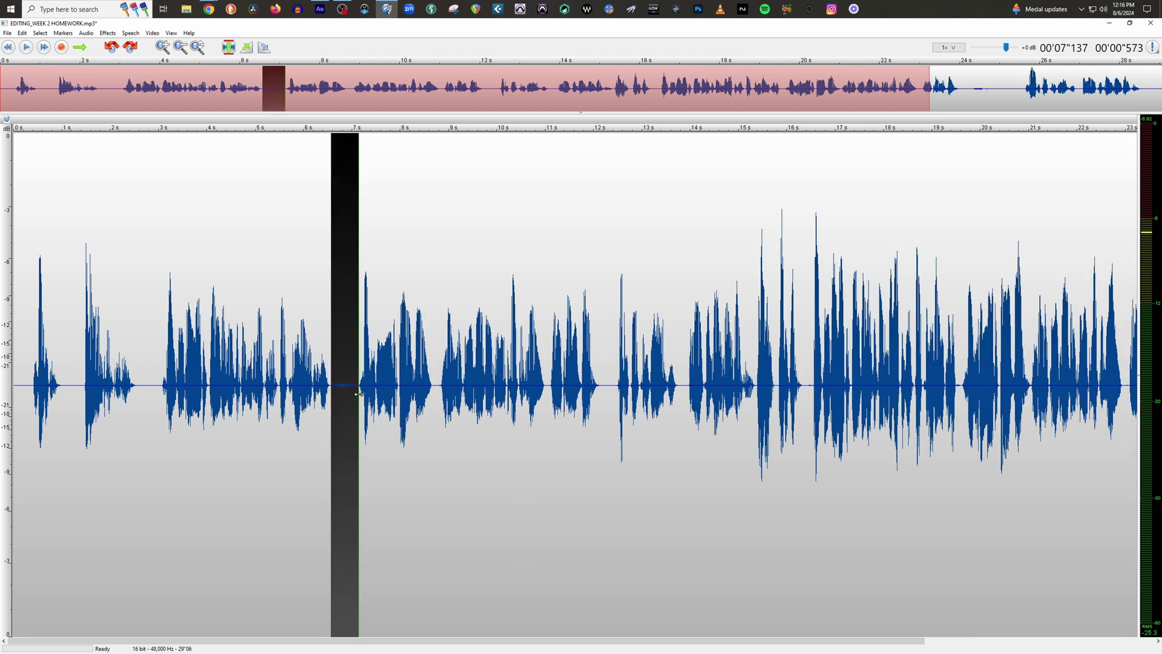
pyautogui.click(348, 400)
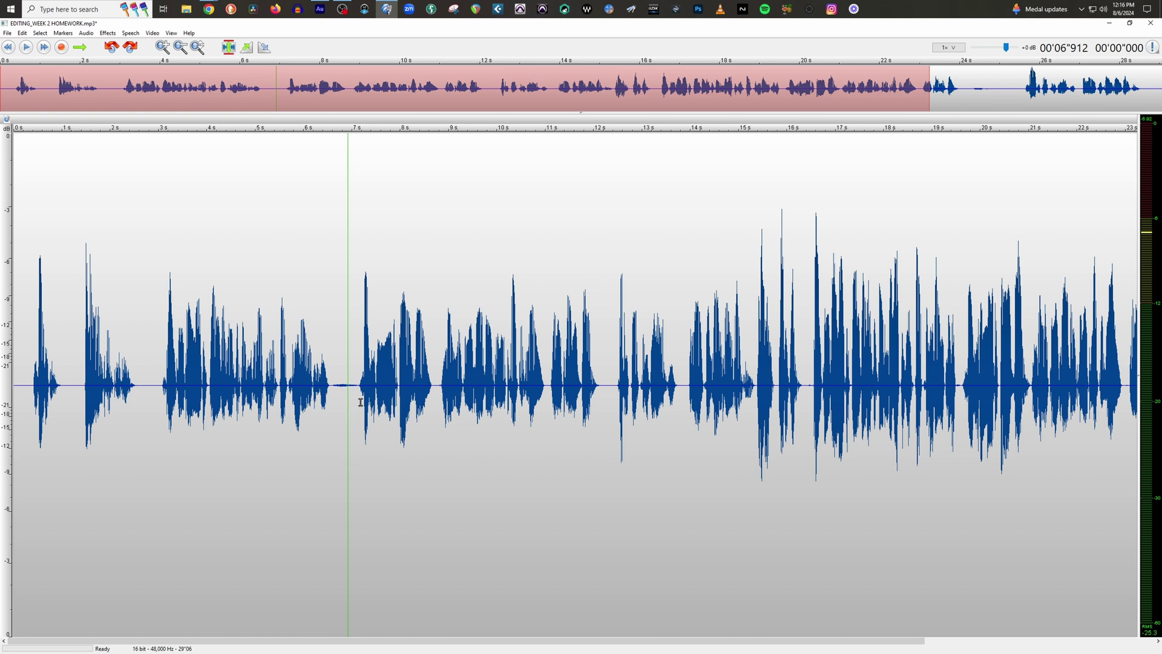
pyautogui.click(331, 393)
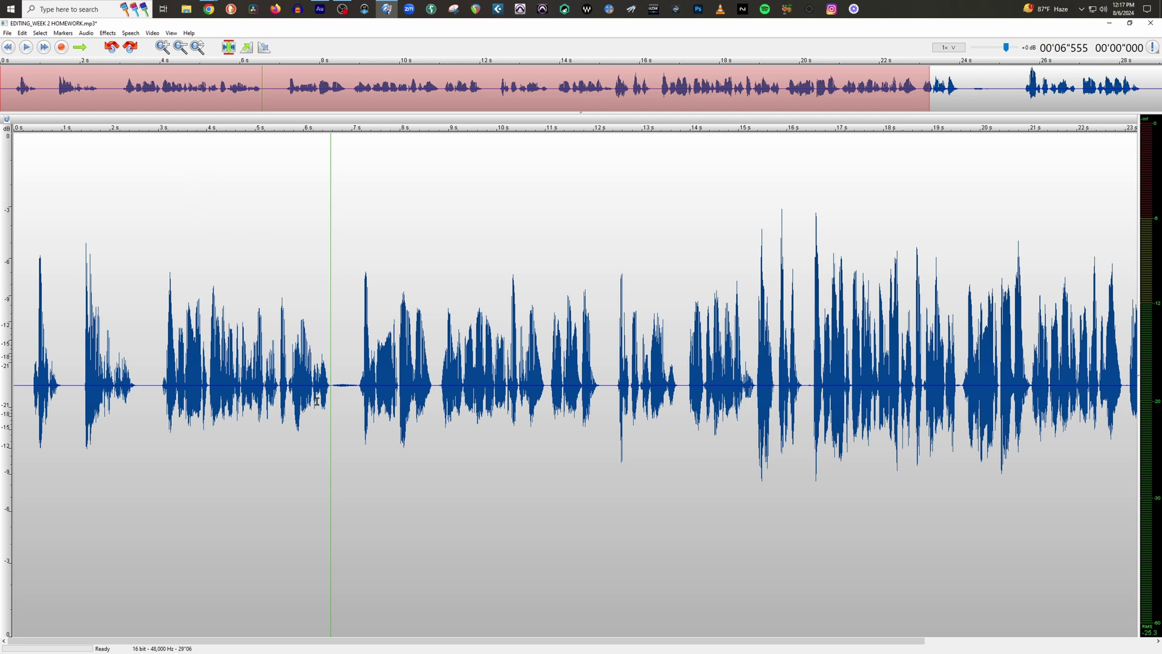
pyautogui.moveTo(359, 384); pyautogui.dragTo(330, 399)
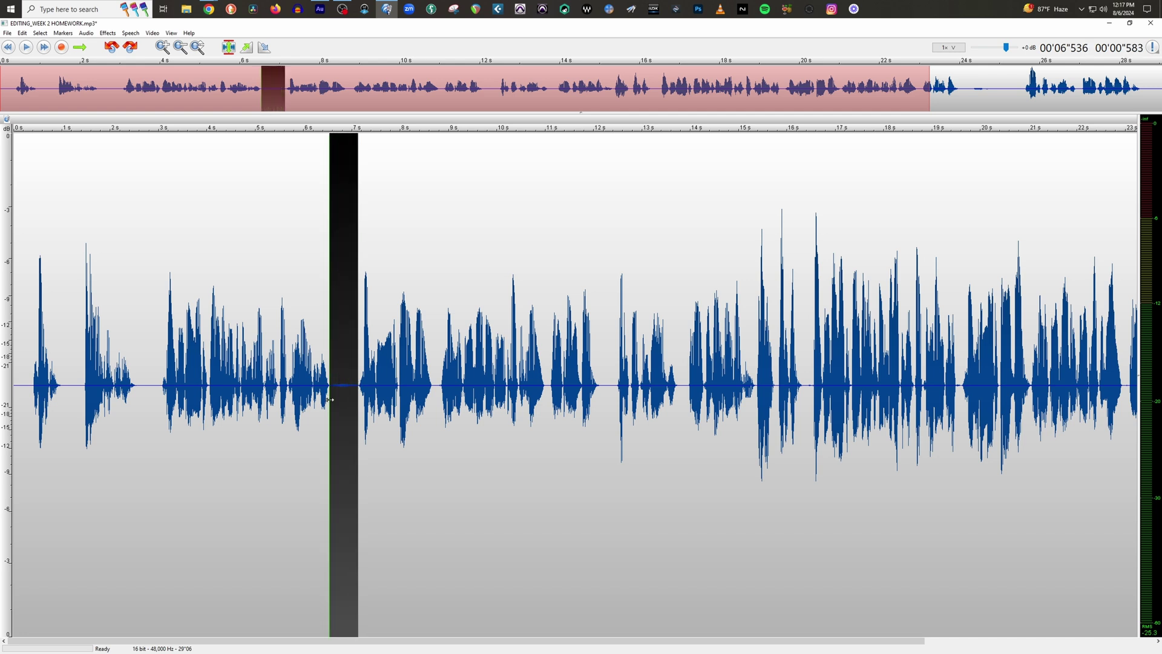
pyautogui.press('Delete')
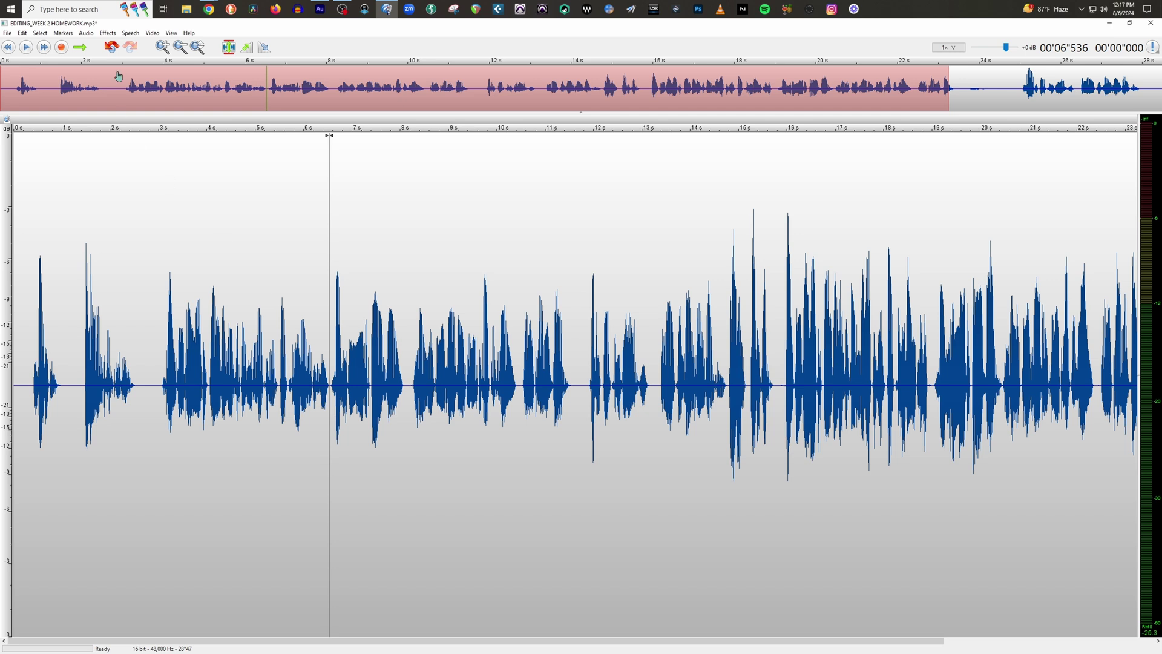
# Insert 10 seconds of silence at the cut around 6.5 s.
pyautogui.click(108, 33)
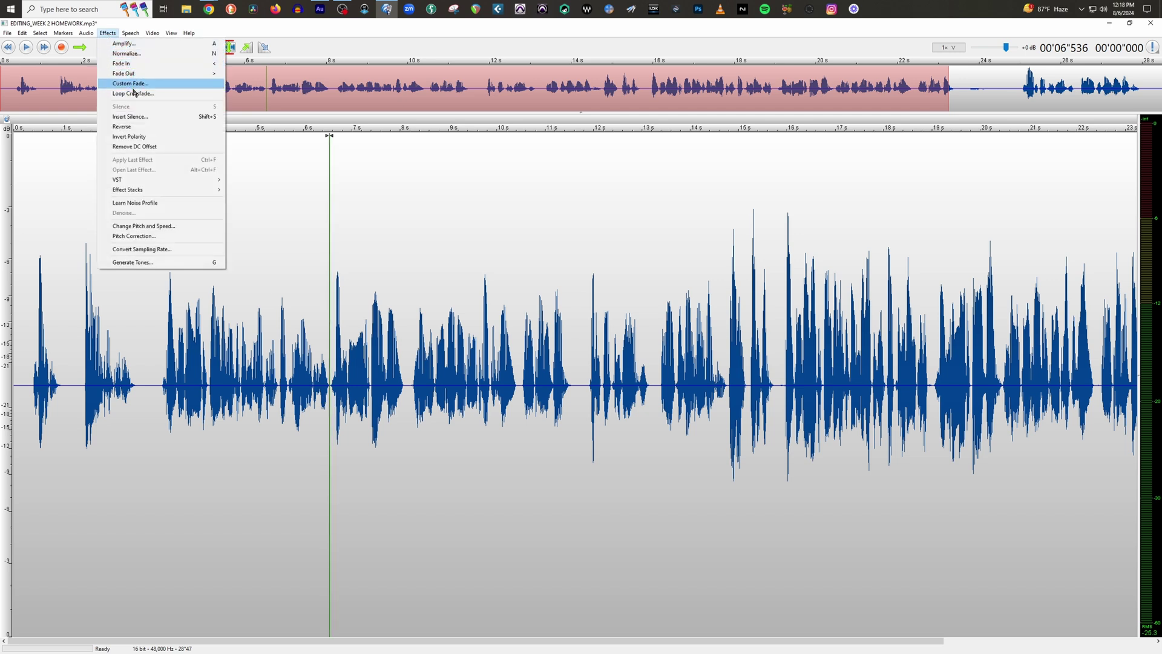
pyautogui.click(197, 117)
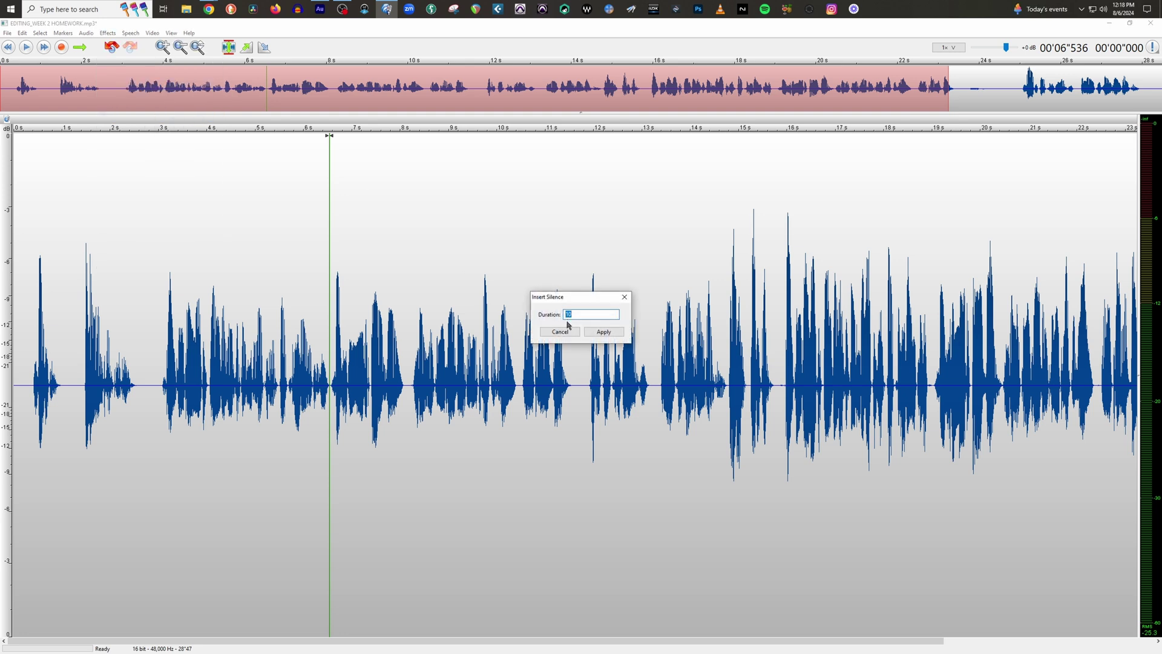
pyautogui.click(603, 333)
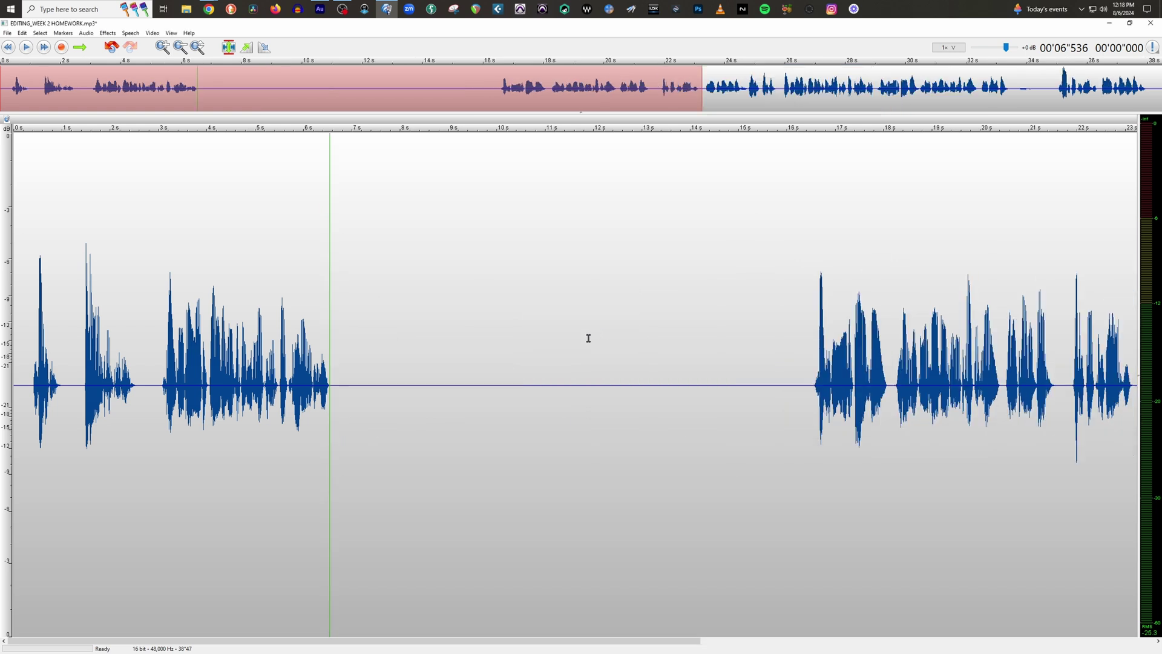
# Delete the excess inserted silence from about 6.5 s to 16.3 s, leaving a short gap before the following phrase.
pyautogui.click(685, 384)
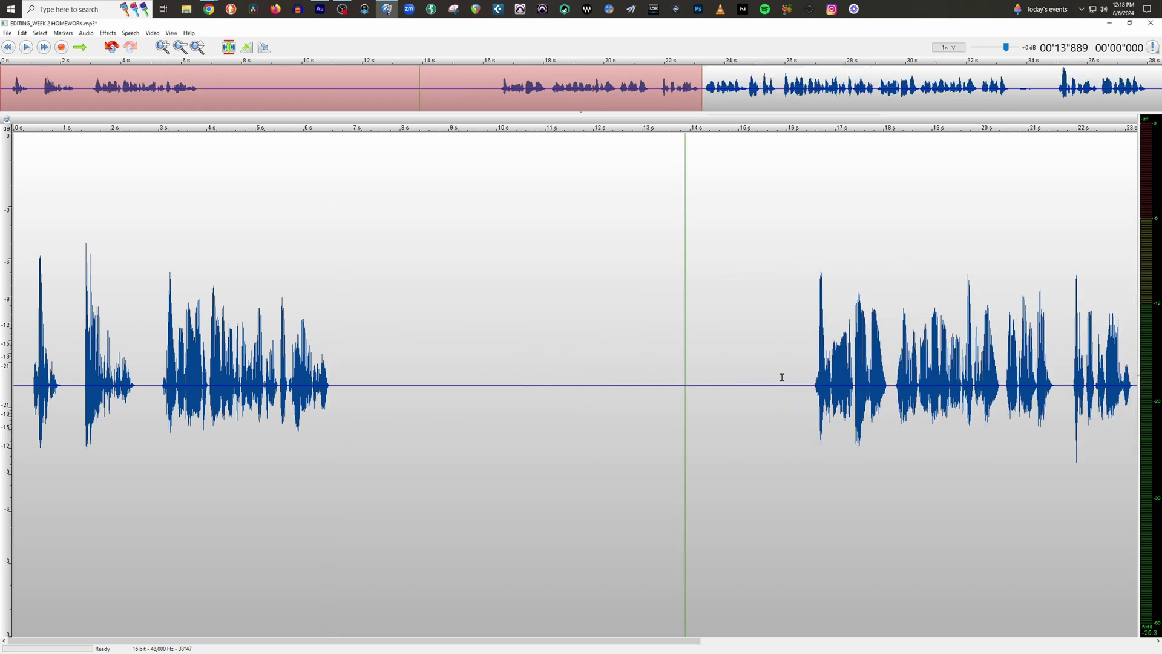
pyautogui.moveTo(800, 384); pyautogui.dragTo(331, 408)
pyautogui.press('Delete')
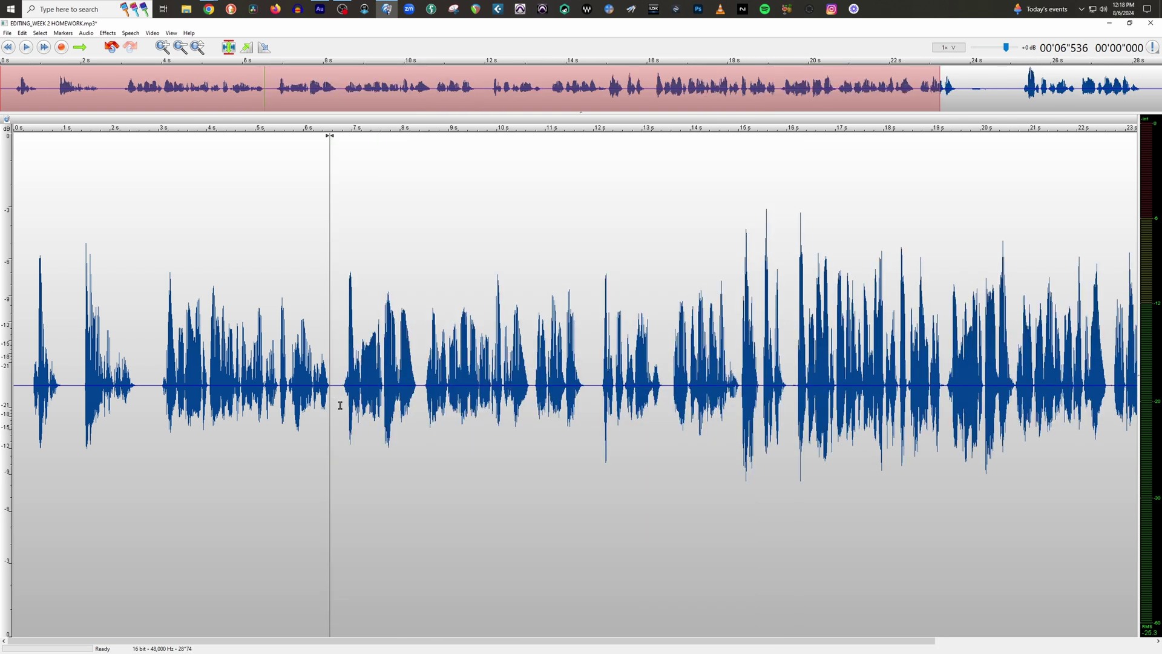
# Play back the audio from about 5 s across the shortened pause to check its pacing.
pyautogui.click(257, 367)
pyautogui.press('space')
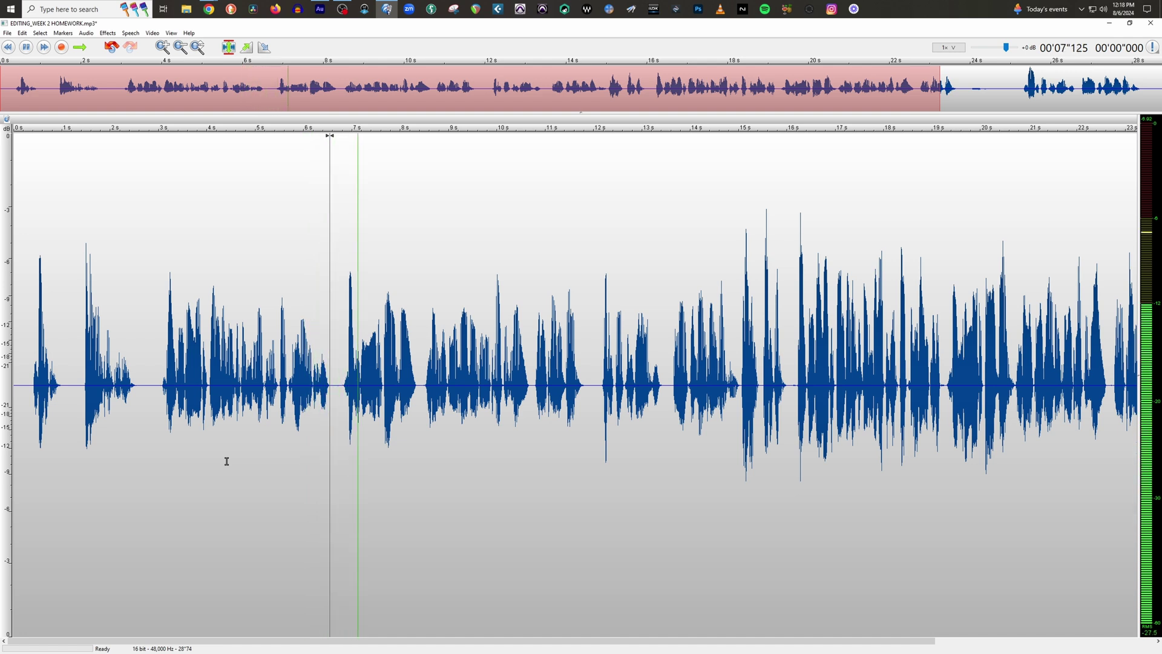
pyautogui.press('space')
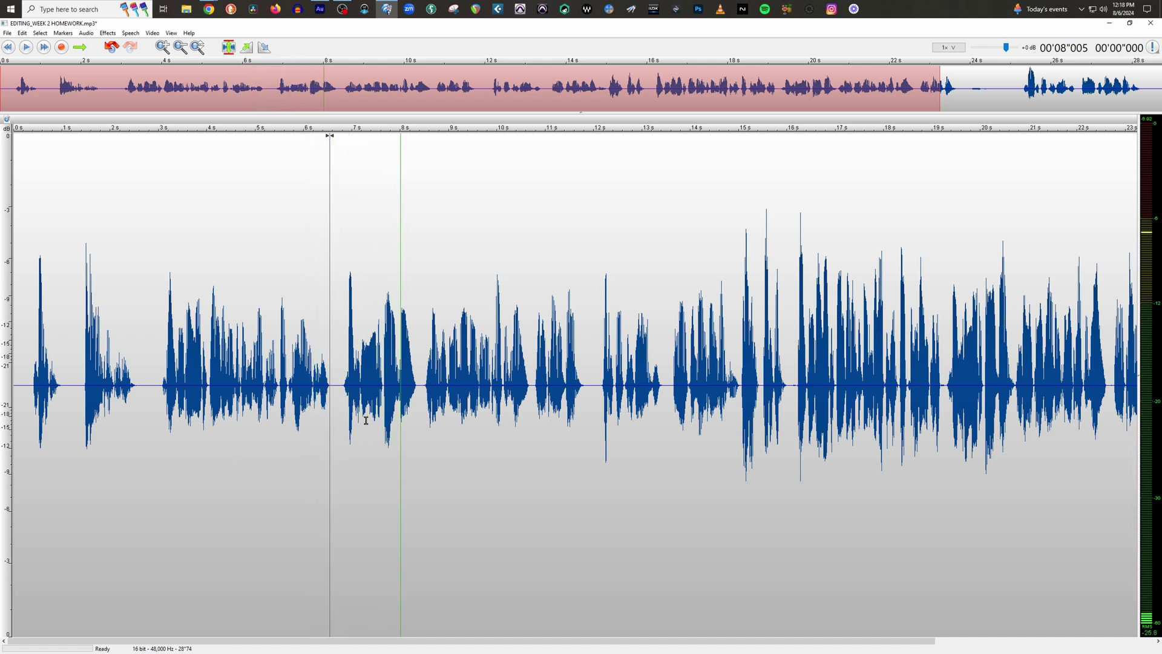
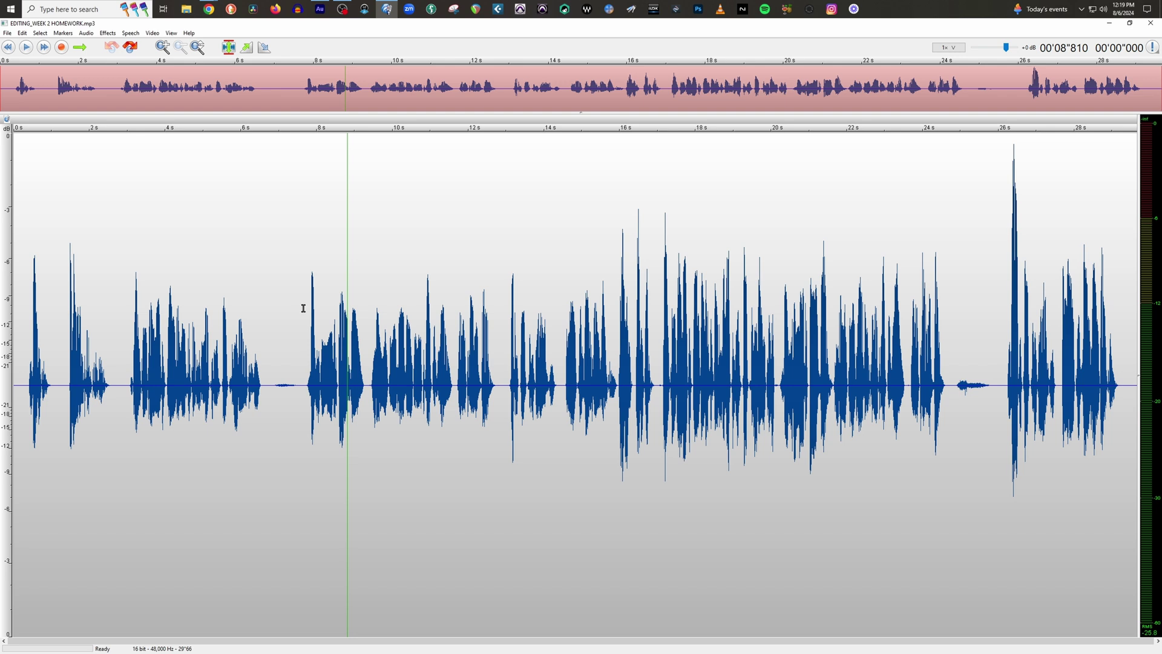
# Play the audio from about 12.6 s and locate the gap before the phrase starting near 16 s.
pyautogui.click(491, 356)
pyautogui.press('space')
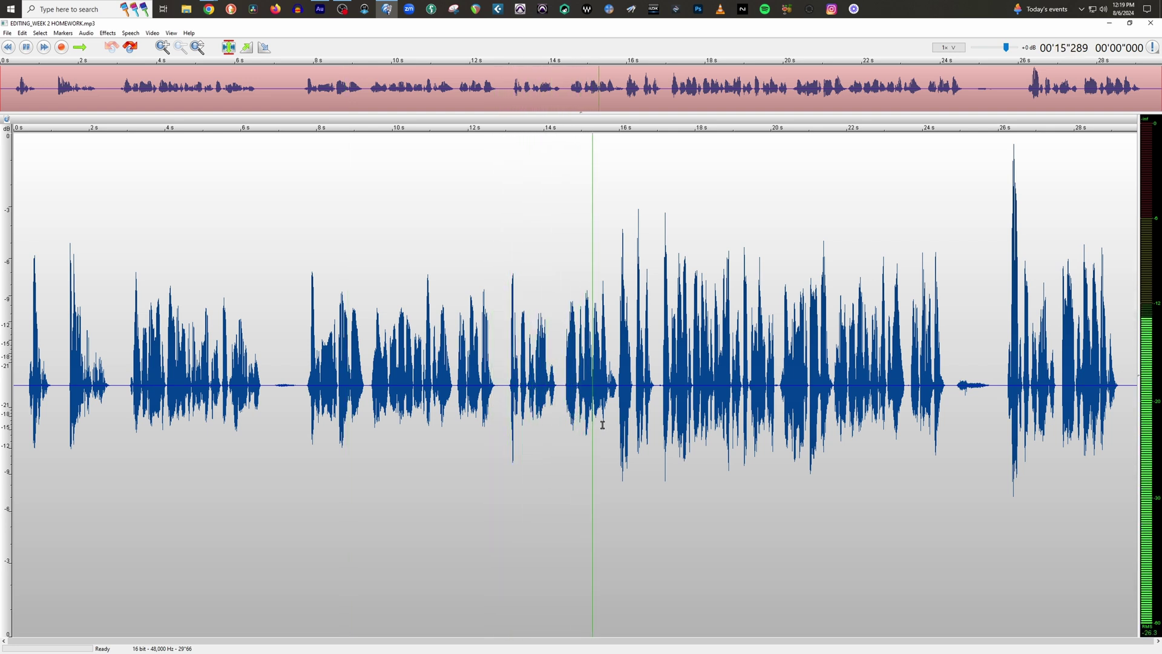
pyautogui.press('space')
pyautogui.click(618, 383)
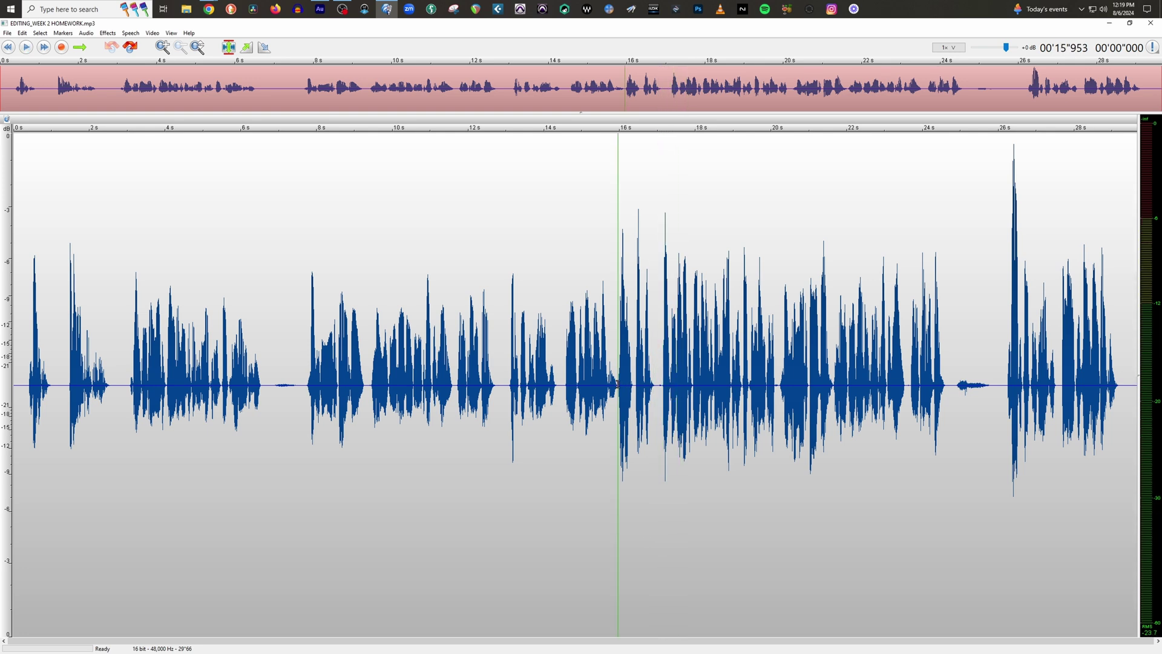
pyautogui.moveTo(617, 382); pyautogui.dragTo(657, 399)
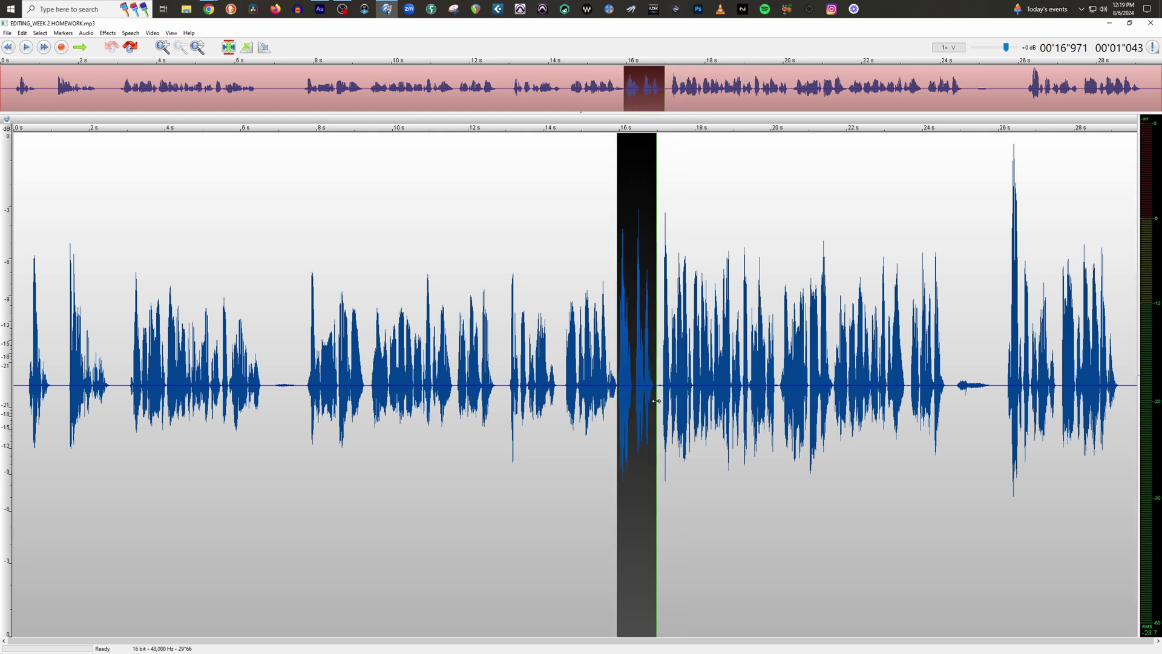
pyautogui.click(664, 398)
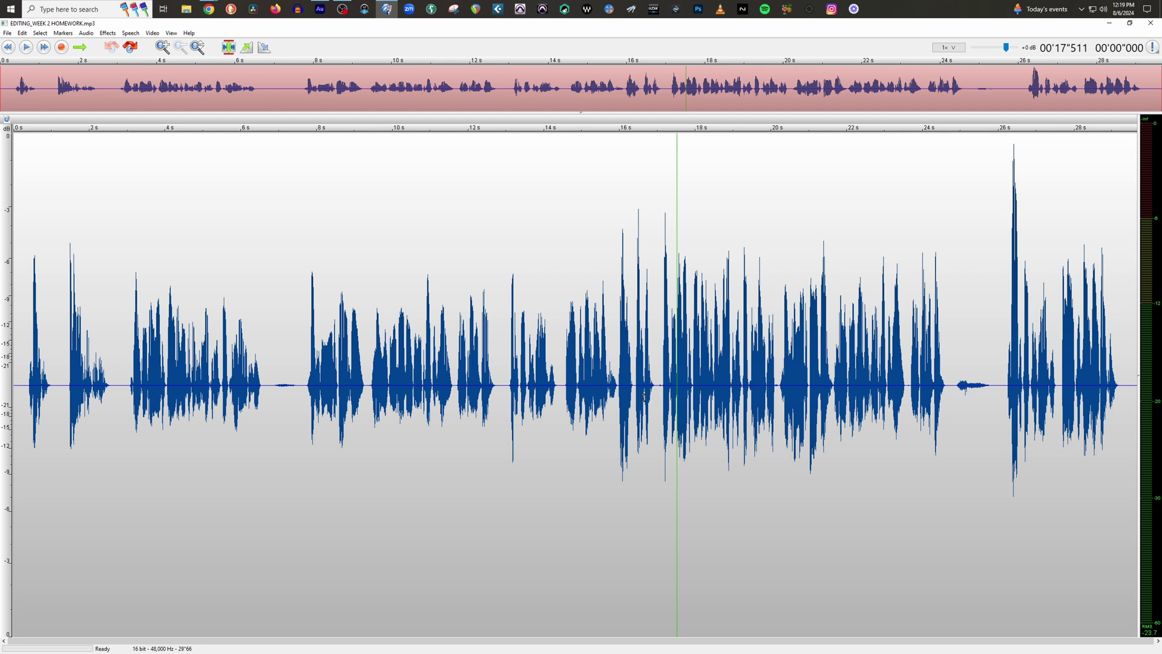
pyautogui.click(617, 383)
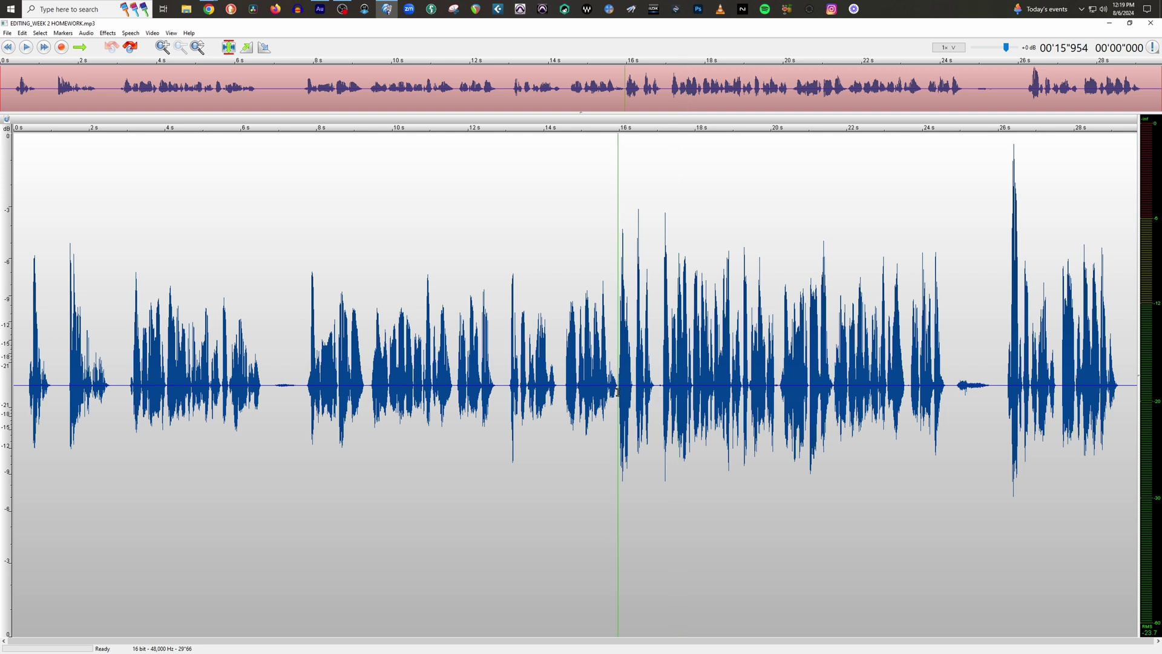
# Select the audio from about 15.95 s to the end of the file and cut it.
pyautogui.scroll(2, 618, 390)
pyautogui.scroll(4, 588, 392)
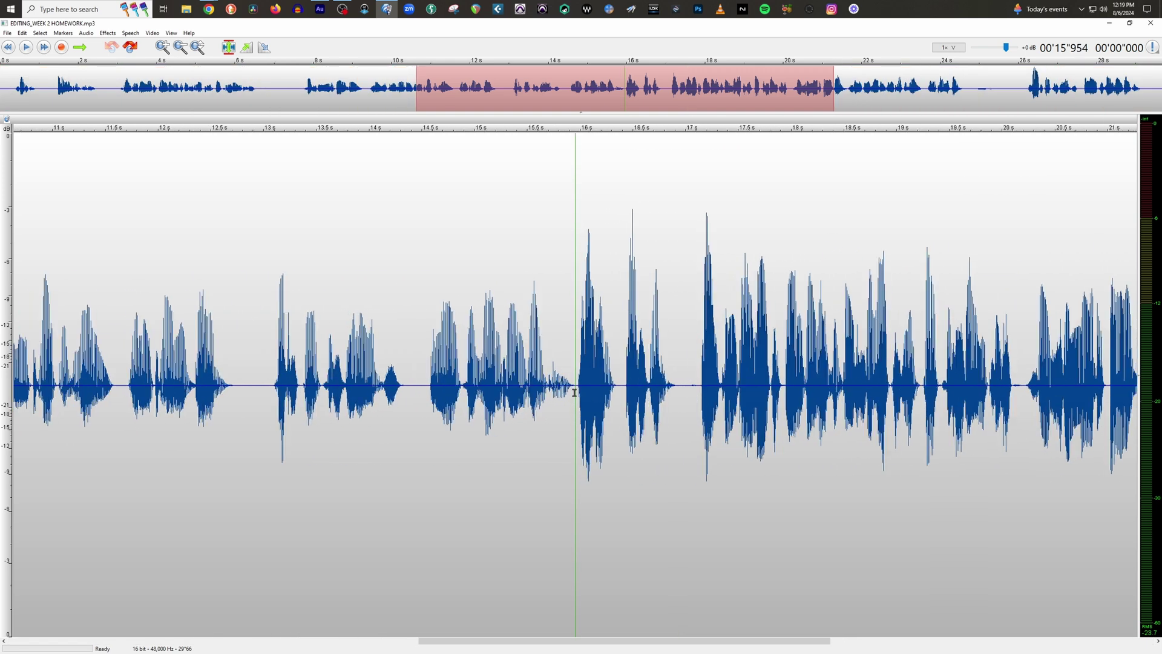
pyautogui.click(573, 385)
pyautogui.scroll(-4, 575, 390)
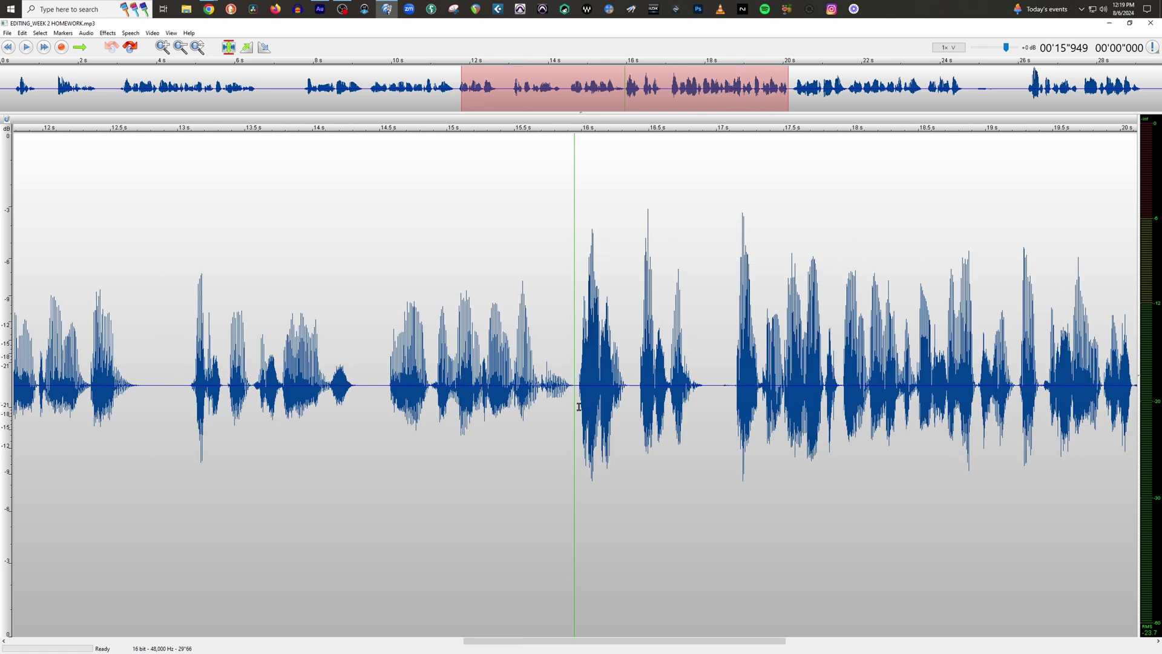
pyautogui.scroll(2, 578, 392)
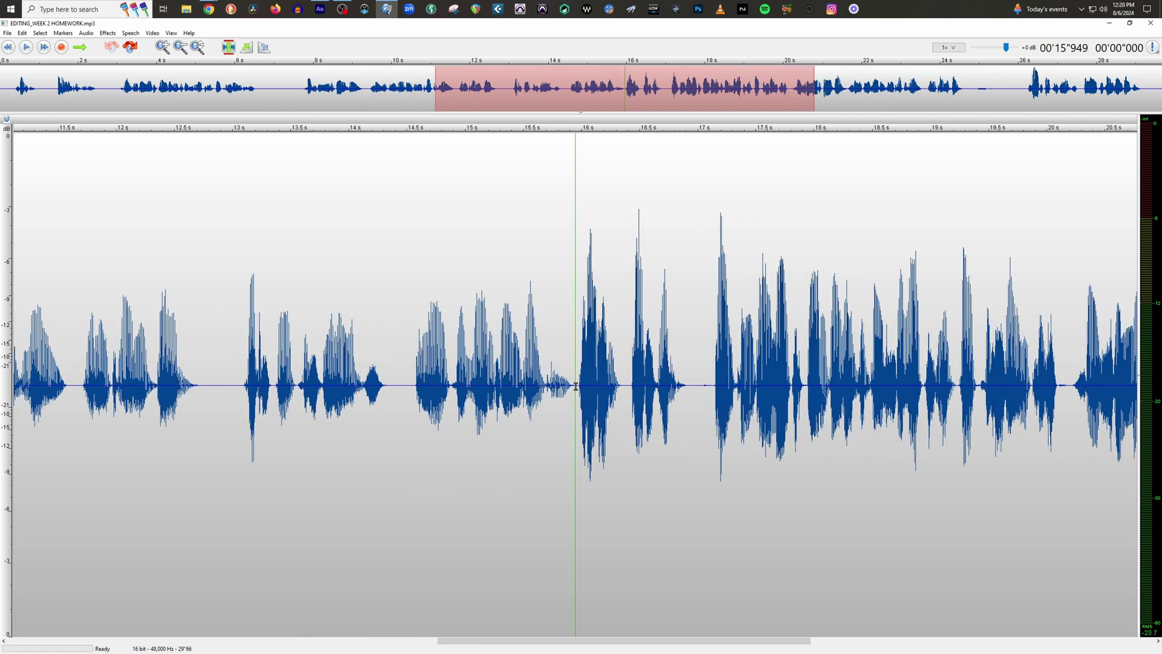
pyautogui.moveTo(577, 390); pyautogui.dragTo(1135, 431)
pyautogui.scroll(-3, 720, 394)
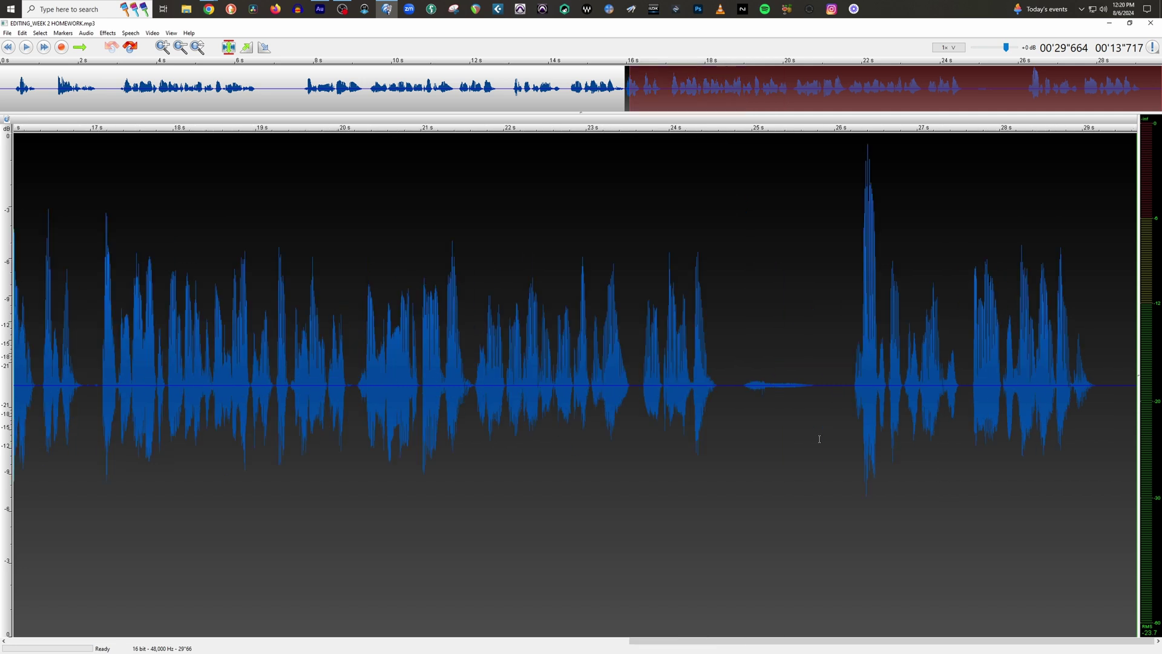
pyautogui.click(6, 33)
pyautogui.moveTo(24, 34)
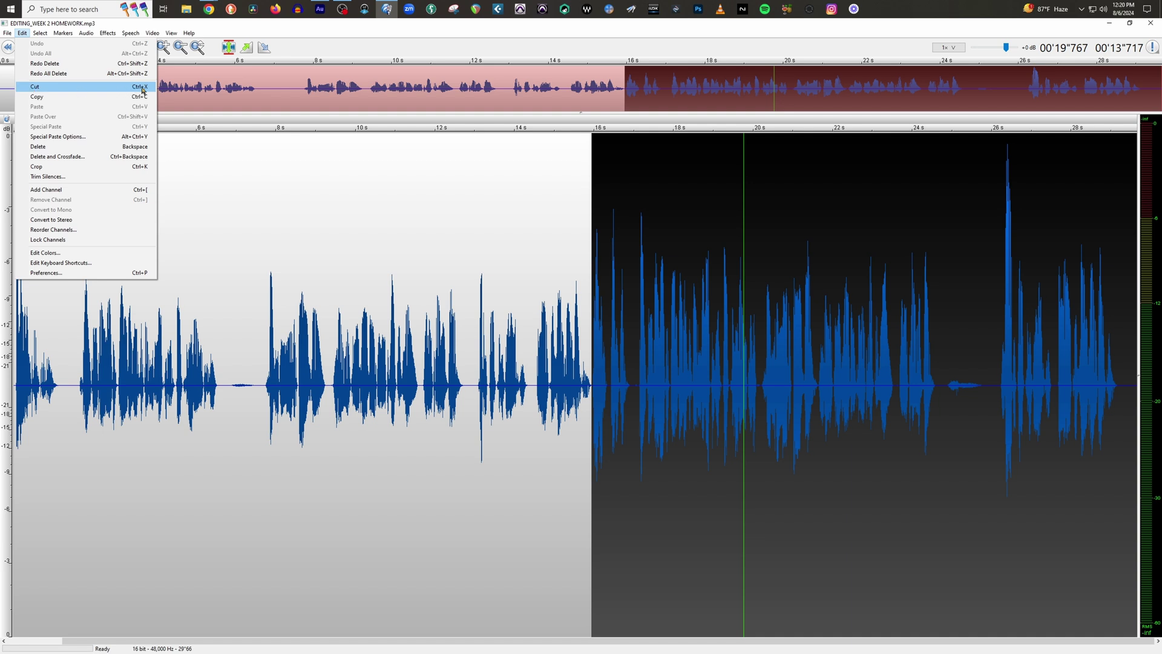
pyautogui.click(101, 91)
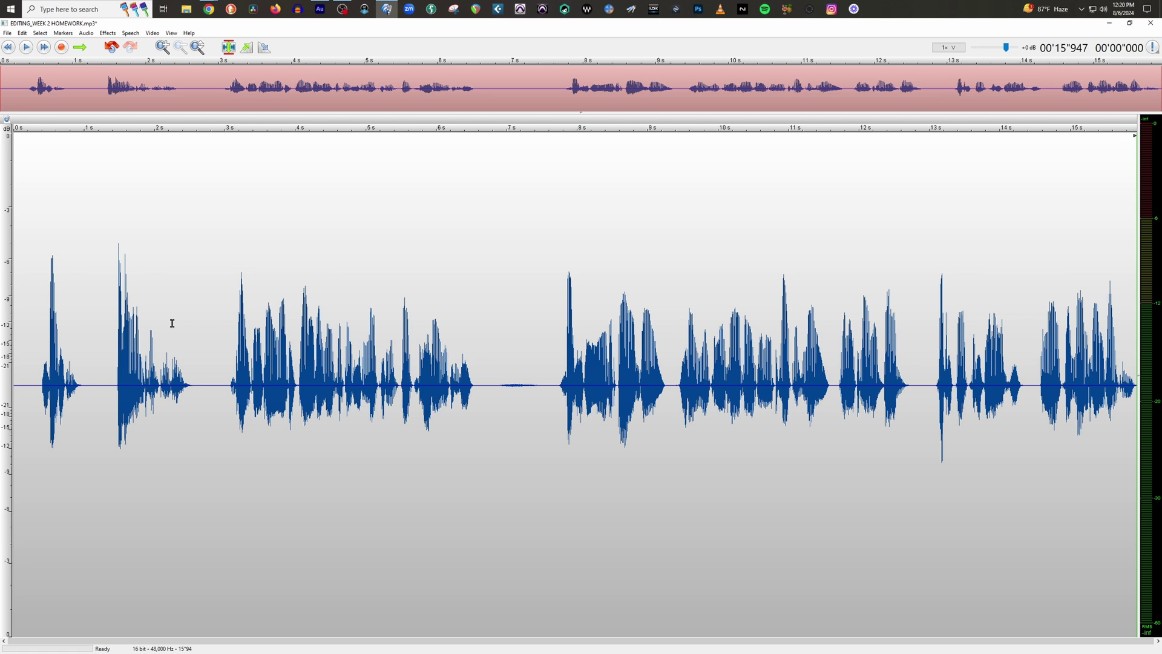
# Paste the cut section at the beginning of the file, at about 0.06 s, and clear the selection.
pyautogui.click(22, 385)
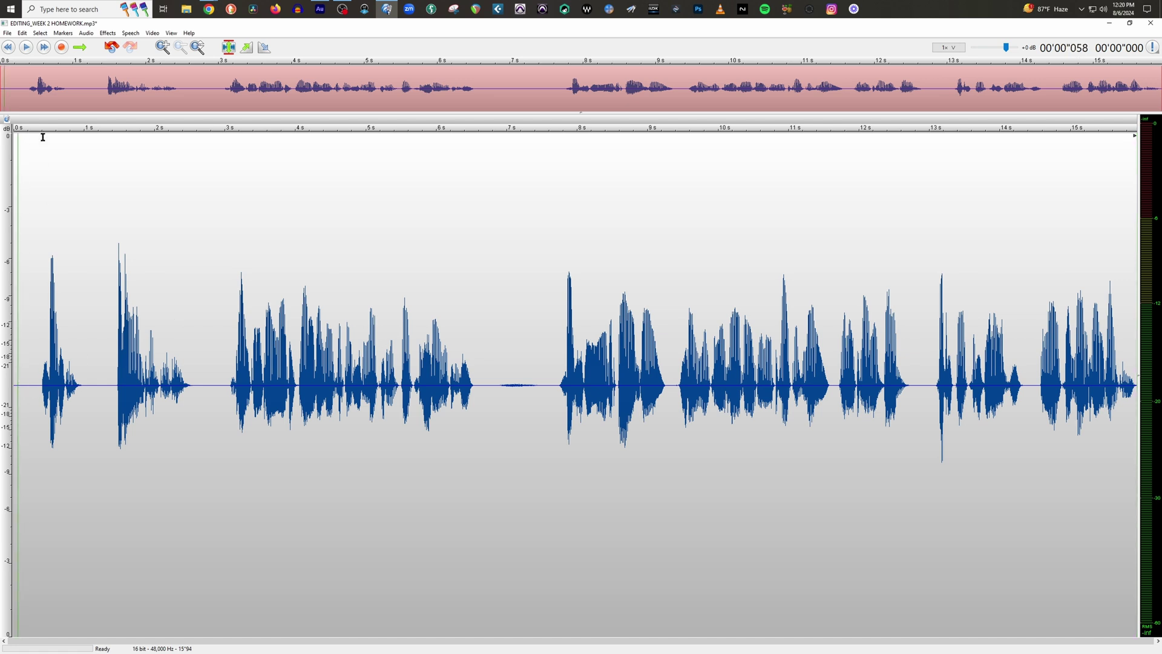
pyautogui.click(22, 33)
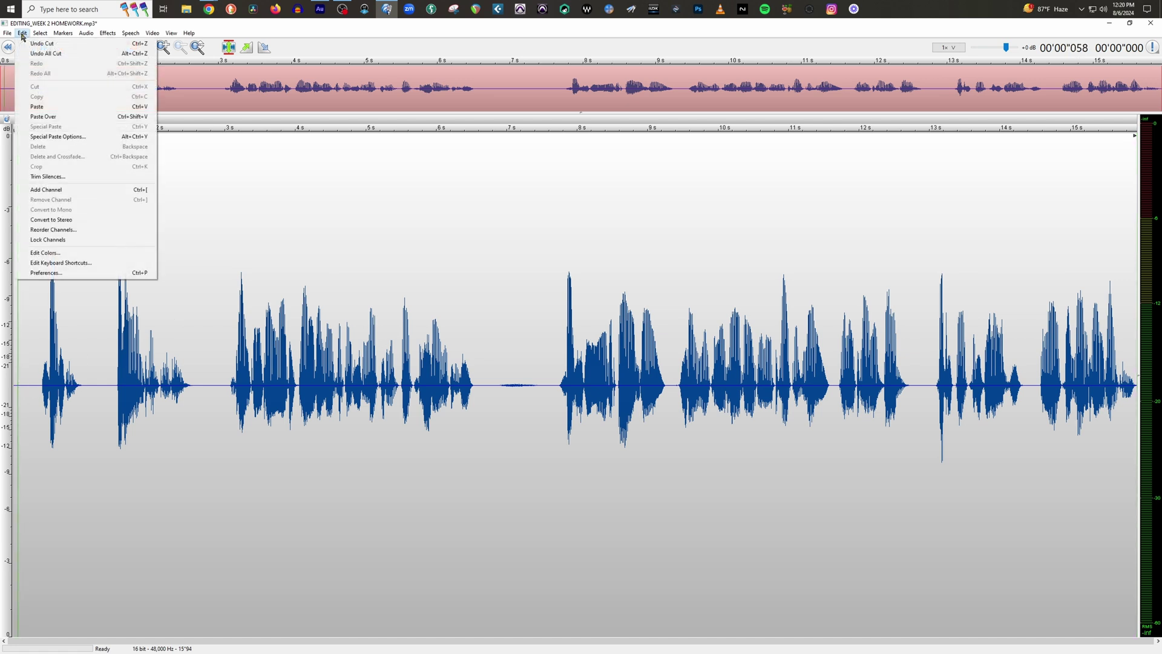
pyautogui.click(37, 106)
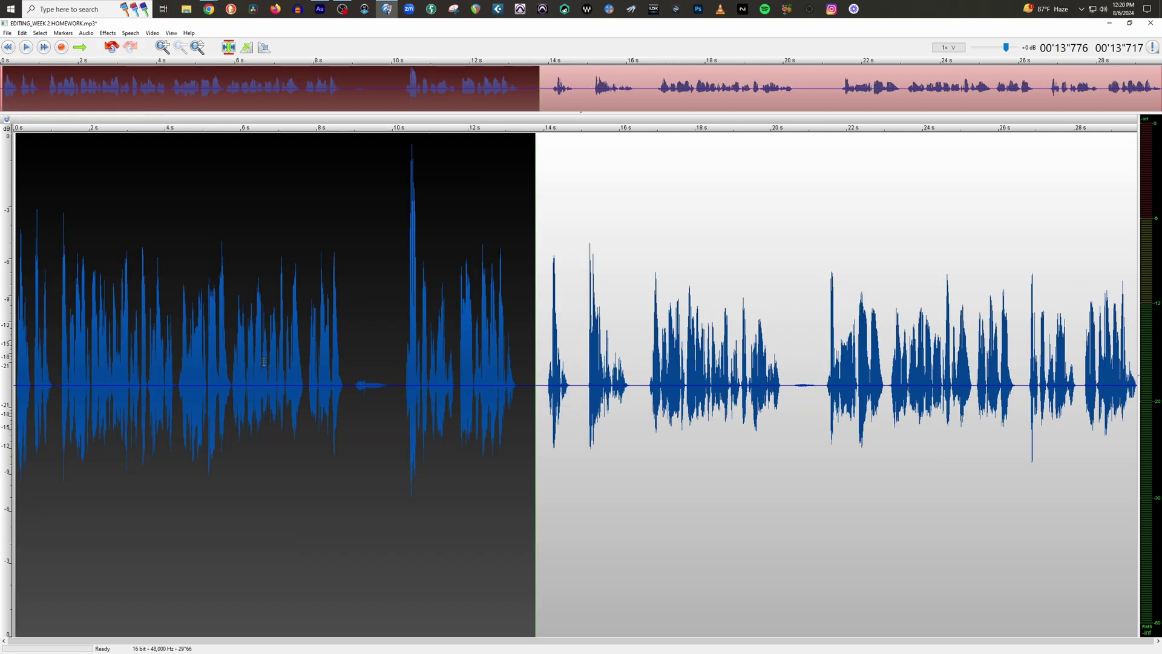
pyautogui.click(692, 316)
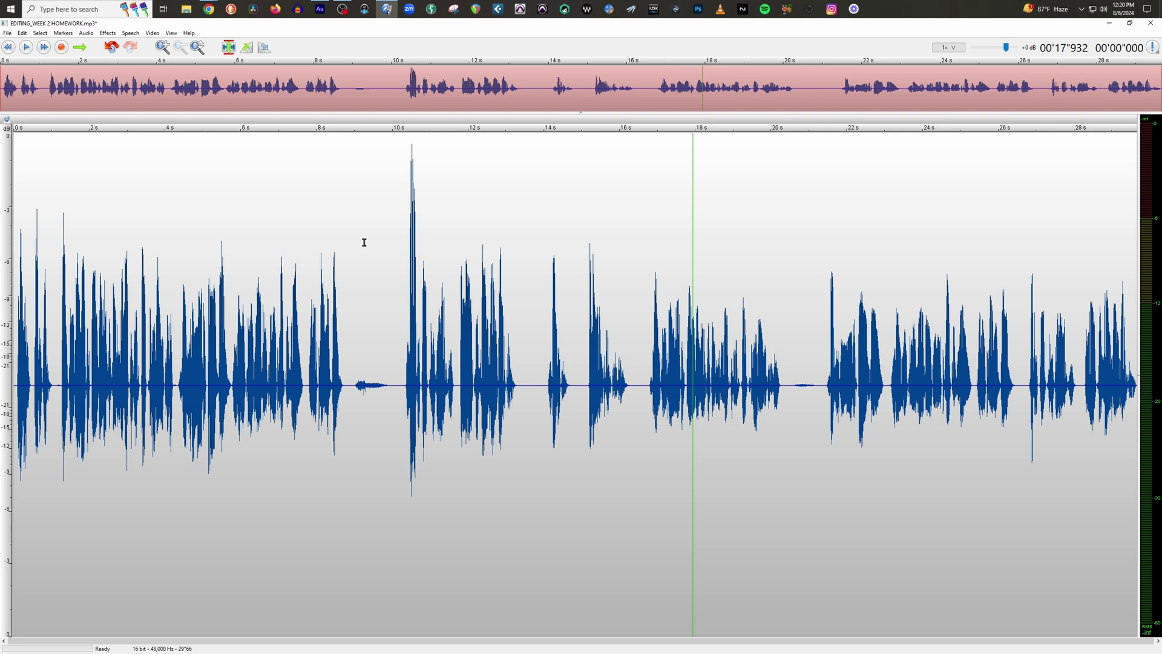
# Undo the paste and the cut to restore the original phrase order.
pyautogui.press('space')
pyautogui.hotkey('ctrl', 'z')
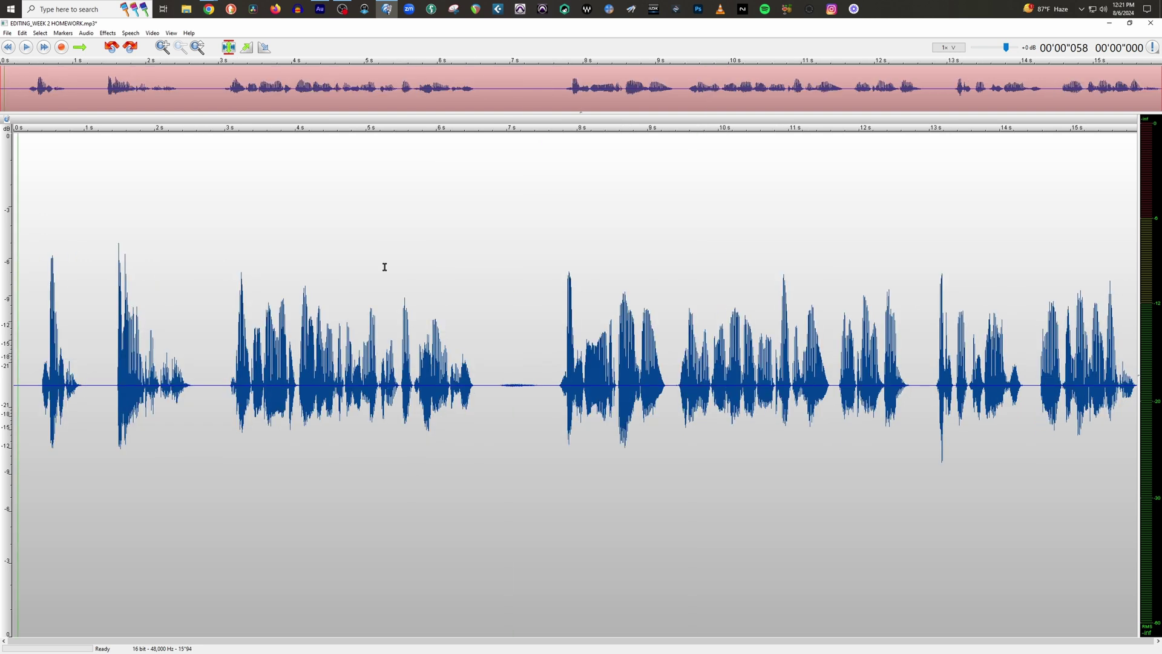
pyautogui.hotkey('ctrl', 'z')
pyautogui.click(385, 267)
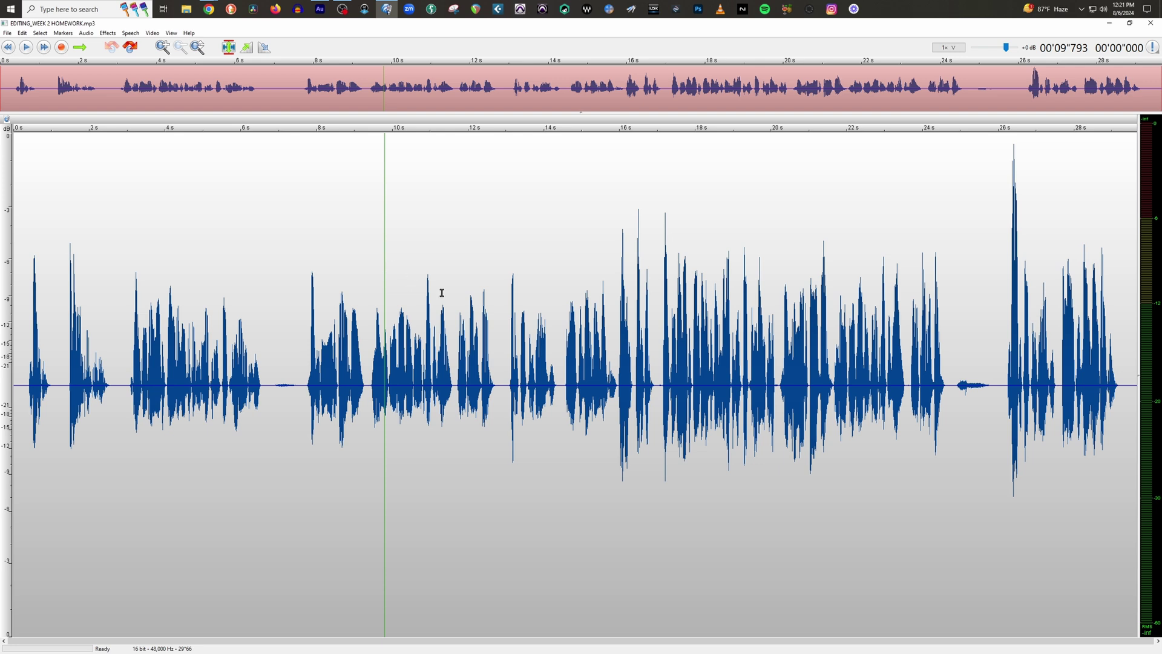
pyautogui.click(295, 289)
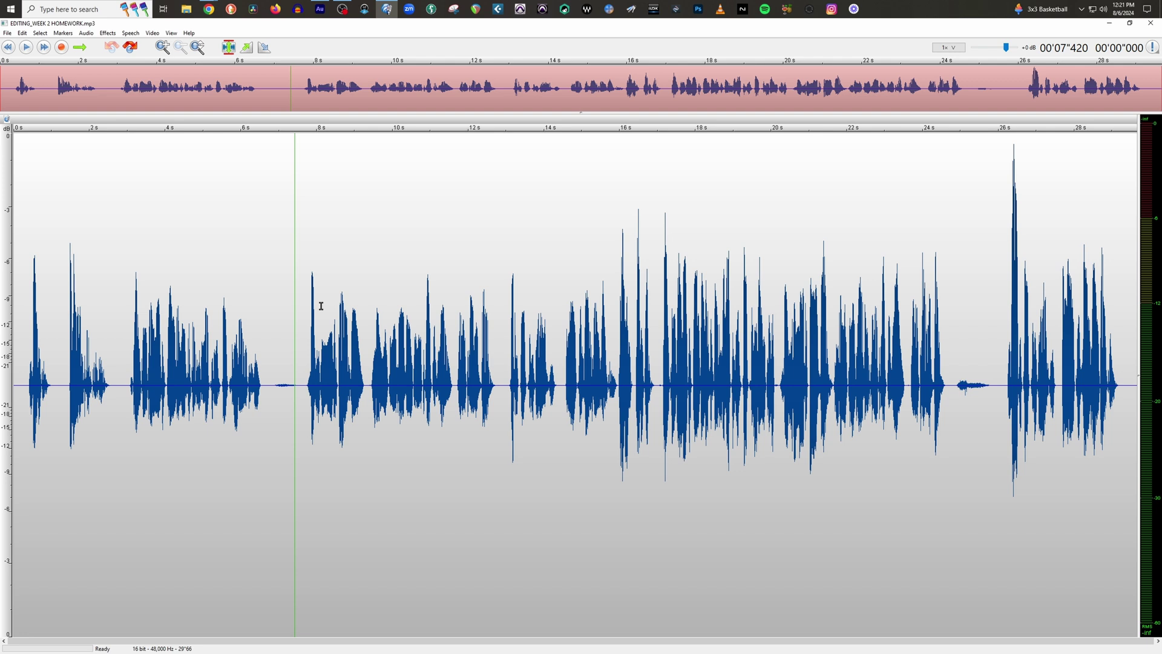
pyautogui.moveTo(1009, 220); pyautogui.dragTo(1020, 222)
pyautogui.click(996, 222)
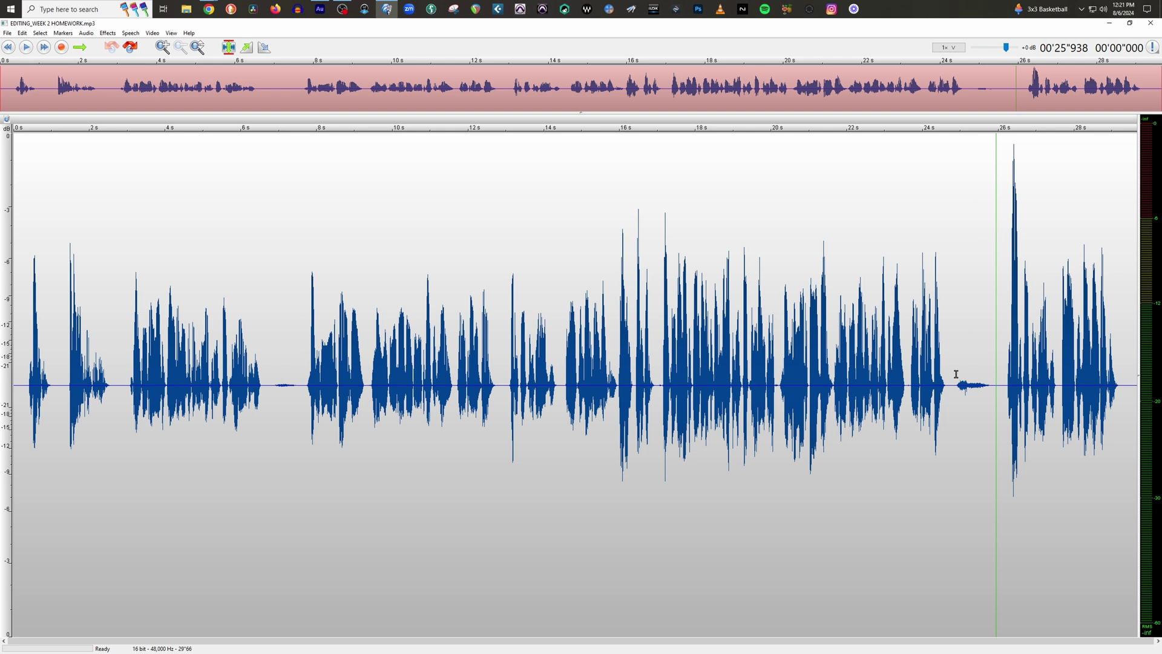
# Delete the breath from about 24.7 s to 26 s and play back from about 21.6 s across the cut.
pyautogui.moveTo(949, 386); pyautogui.dragTo(1000, 394)
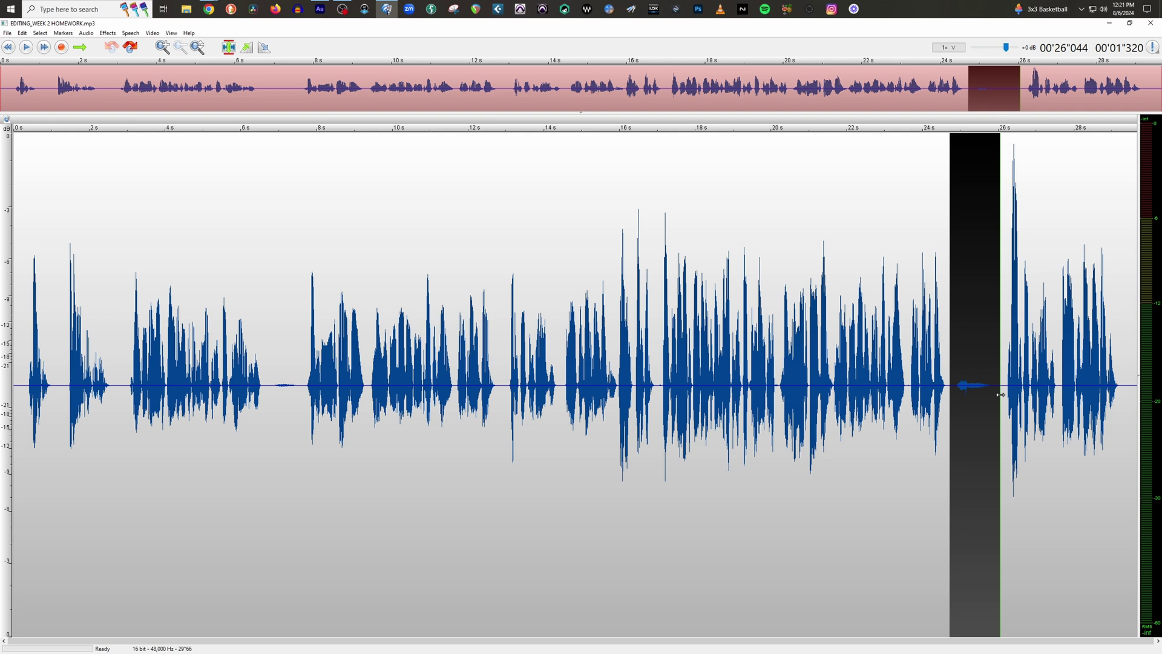
pyautogui.press('Delete')
pyautogui.click(870, 301)
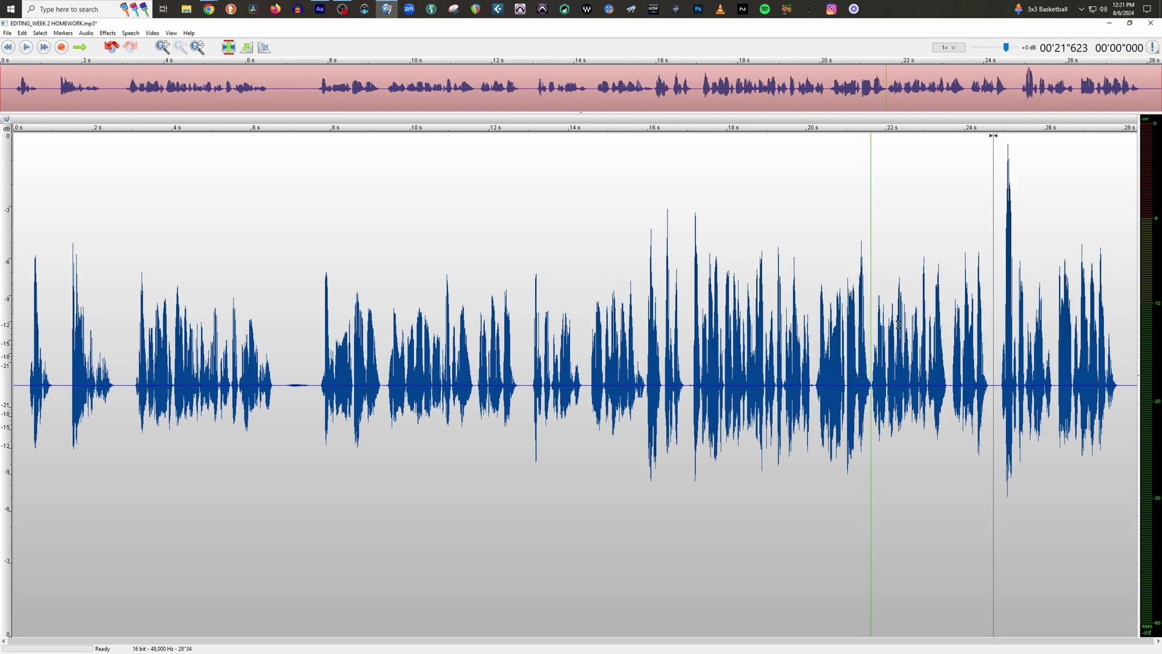
pyautogui.press('space')
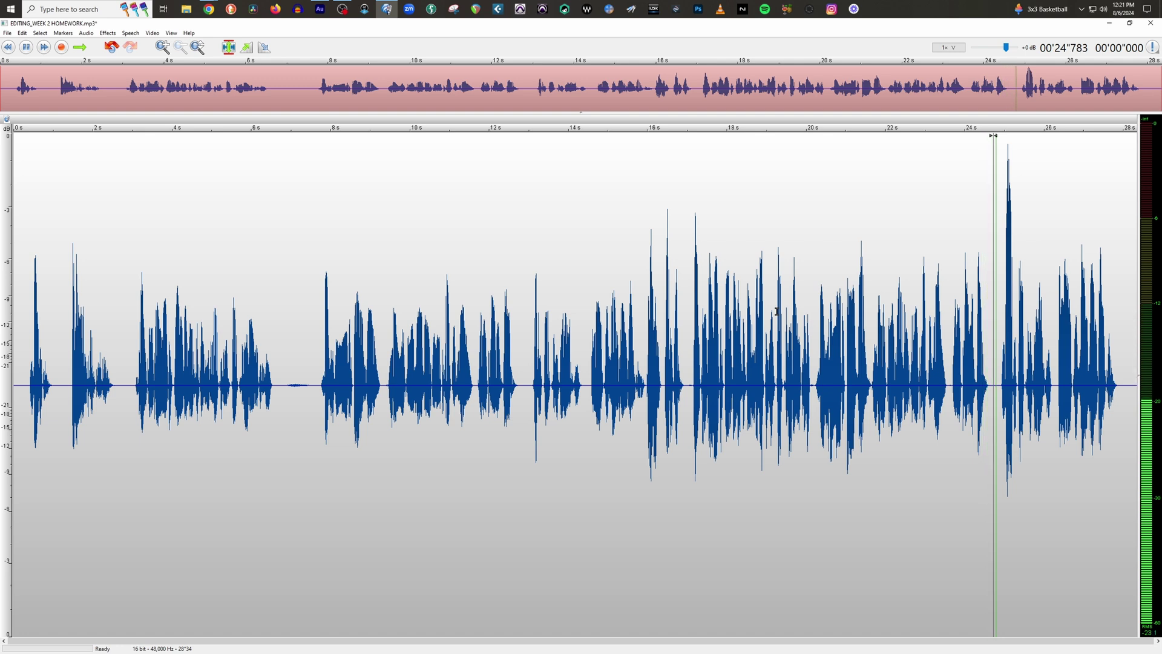
pyautogui.press('space')
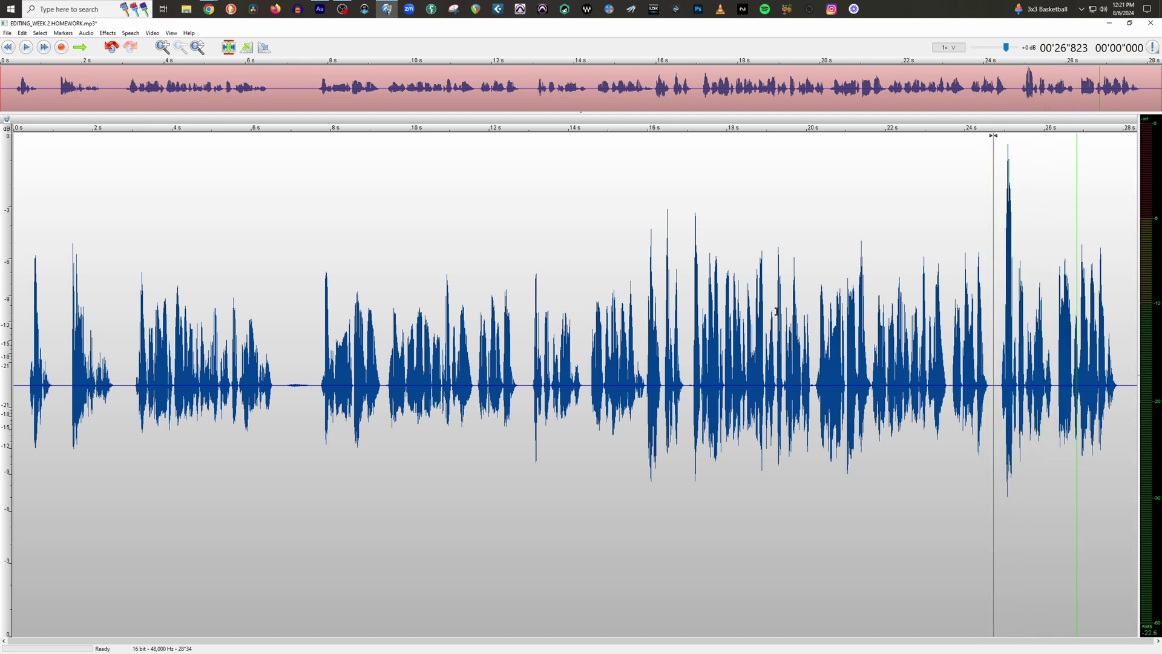
# Undo the deletion of the breath before the last phrase.
pyautogui.hotkey('ctrl', 'z')
pyautogui.click(930, 302)
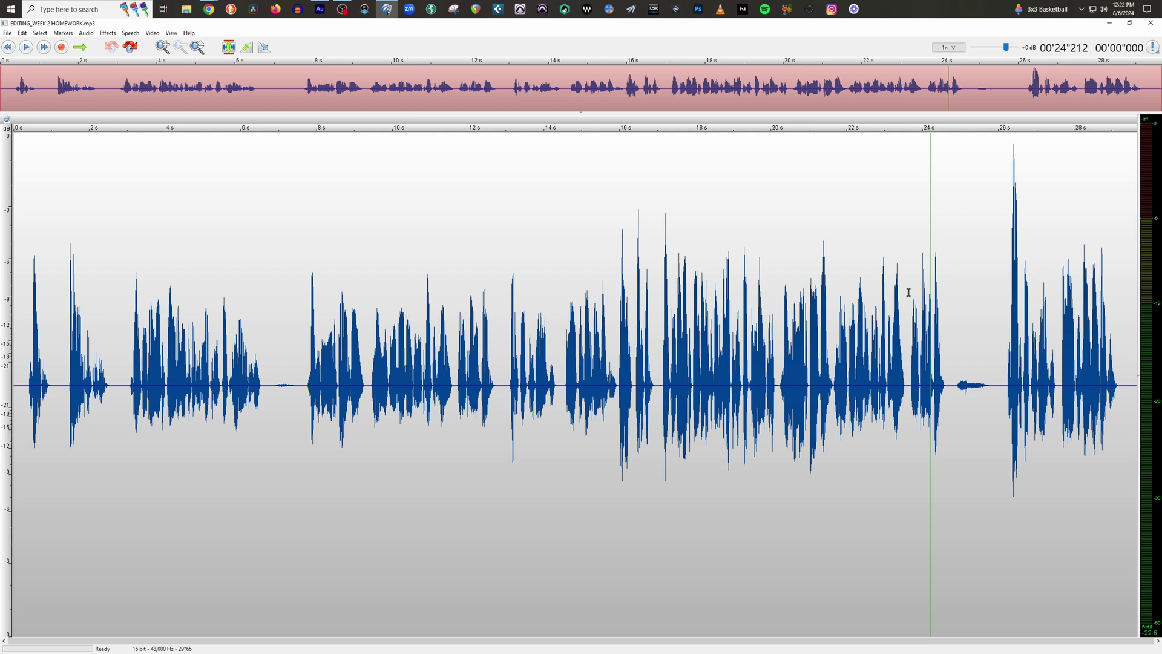
# Select only the loud peak at the start of the last phrase, from about 26.35 s to 26.52 s.
pyautogui.click(1009, 256)
pyautogui.scroll(5, 1024, 280)
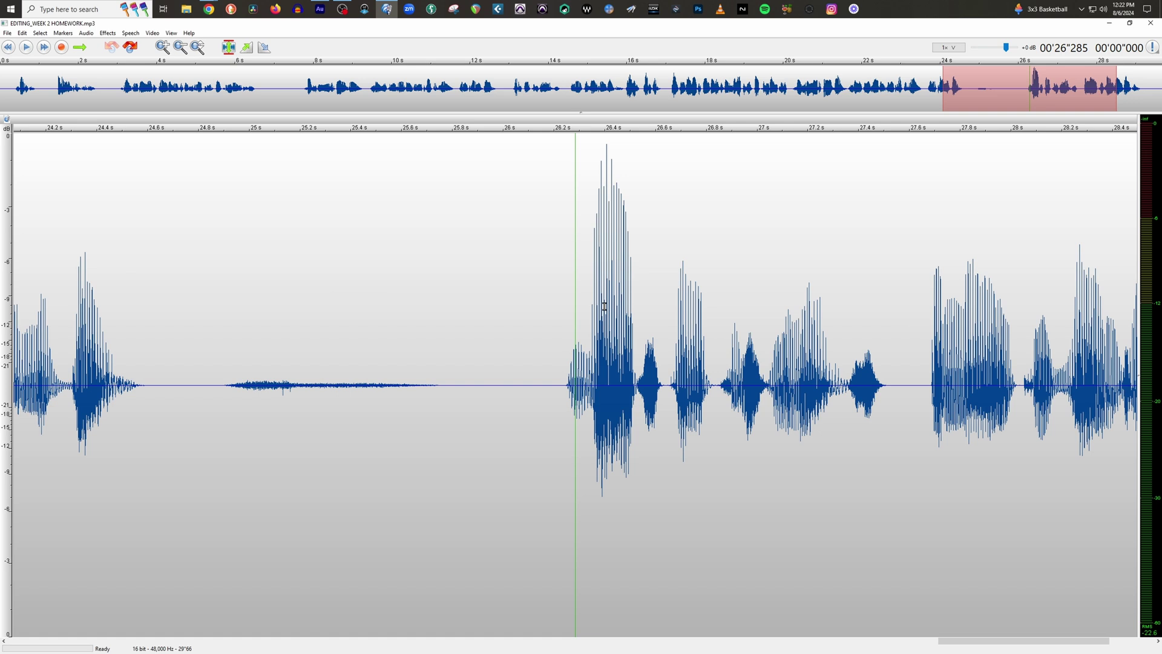
pyautogui.moveTo(592, 298); pyautogui.dragTo(635, 308)
pyautogui.scroll(3, 615, 301)
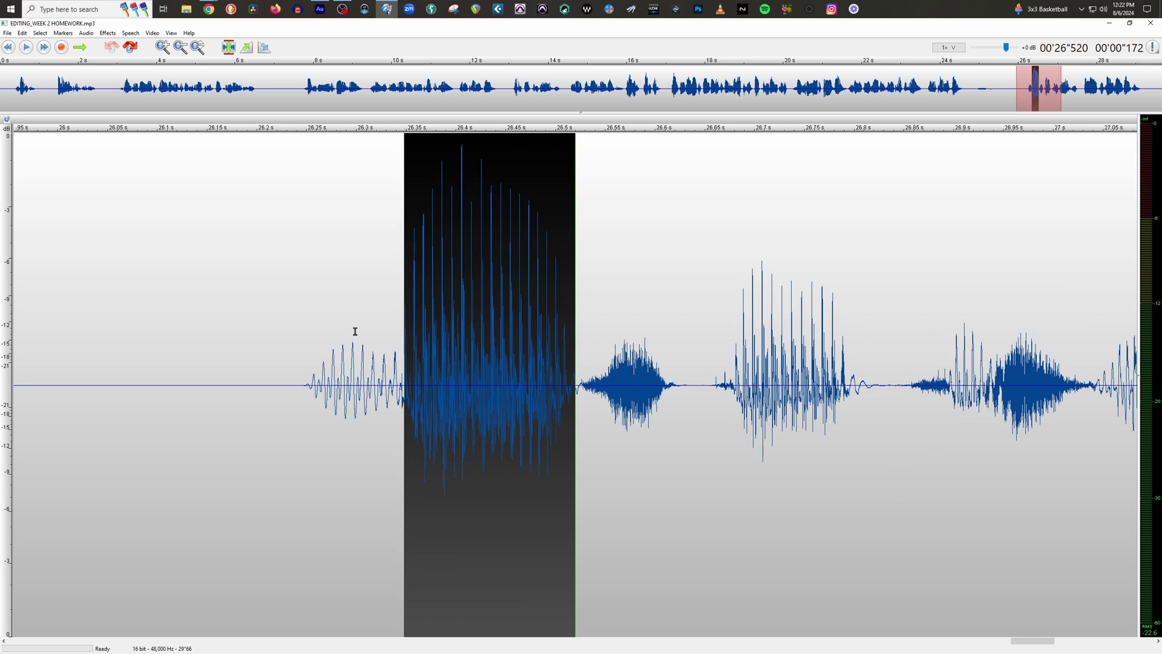
pyautogui.moveTo(184, 365); pyautogui.dragTo(302, 375)
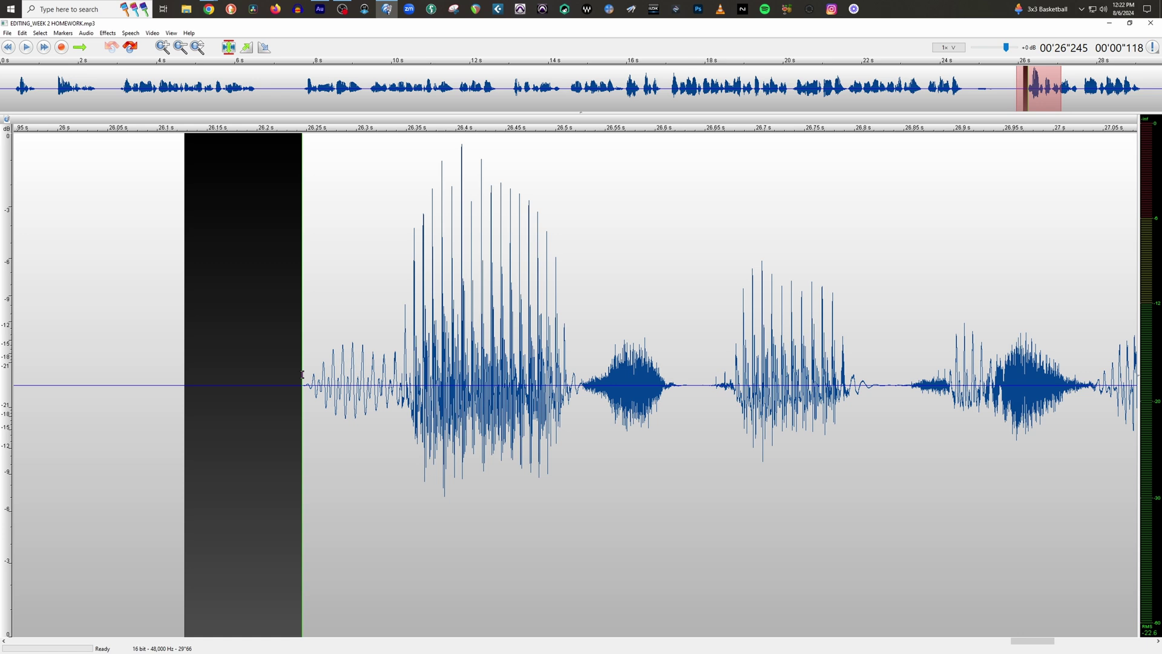
pyautogui.click(253, 365)
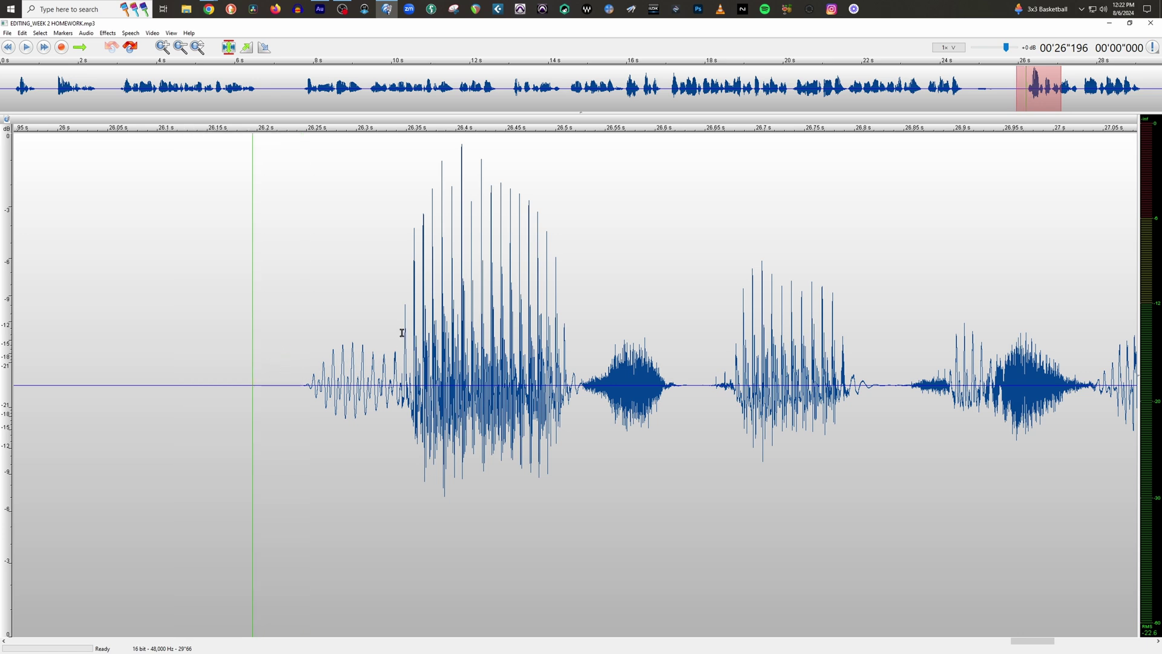
pyautogui.moveTo(409, 334); pyautogui.dragTo(579, 361)
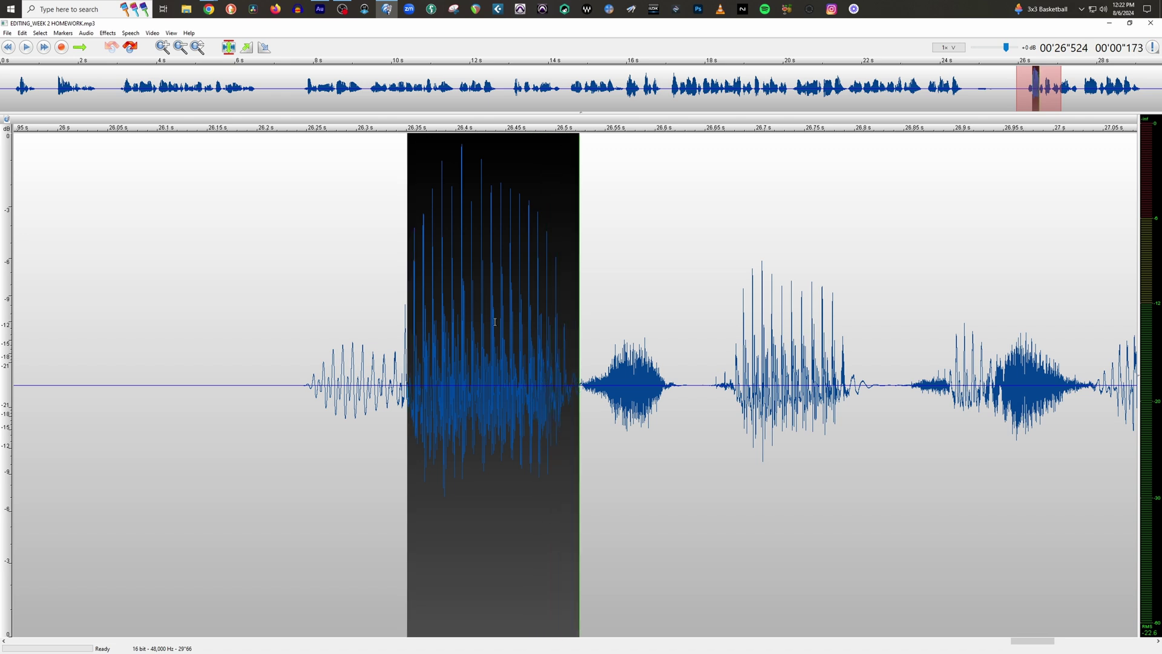
pyautogui.scroll(-3, 495, 321)
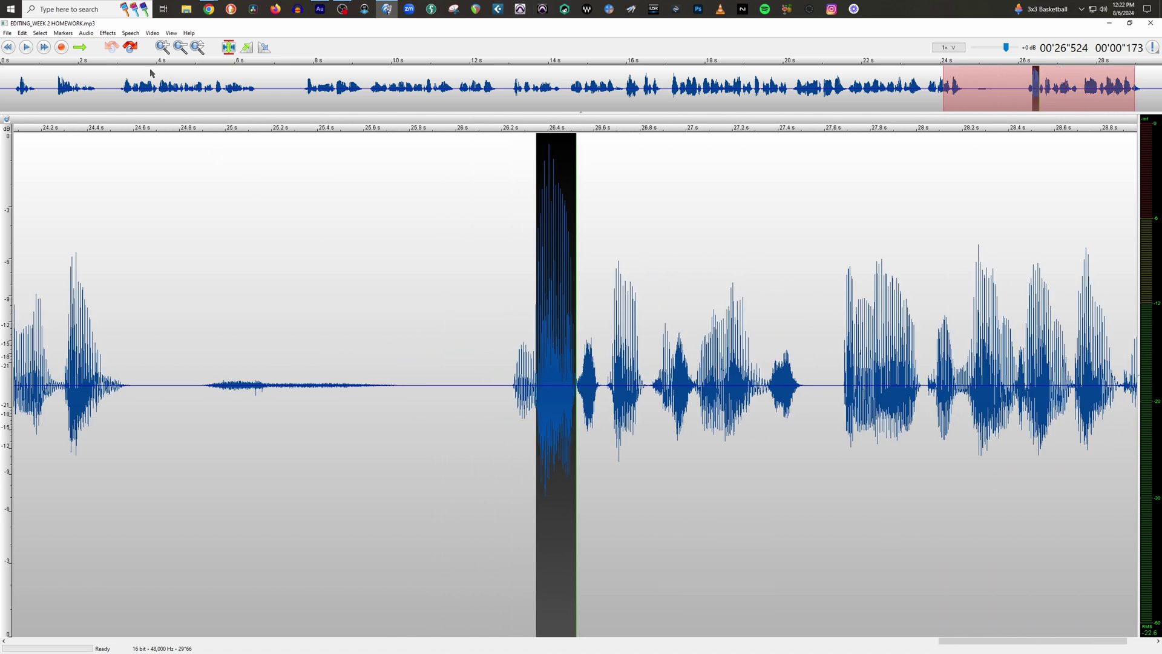
# Amplify the selected peak with a negative gain of between 4 and 5 dB to match the neighbouring peaks, and clear the selection.
pyautogui.click(108, 34)
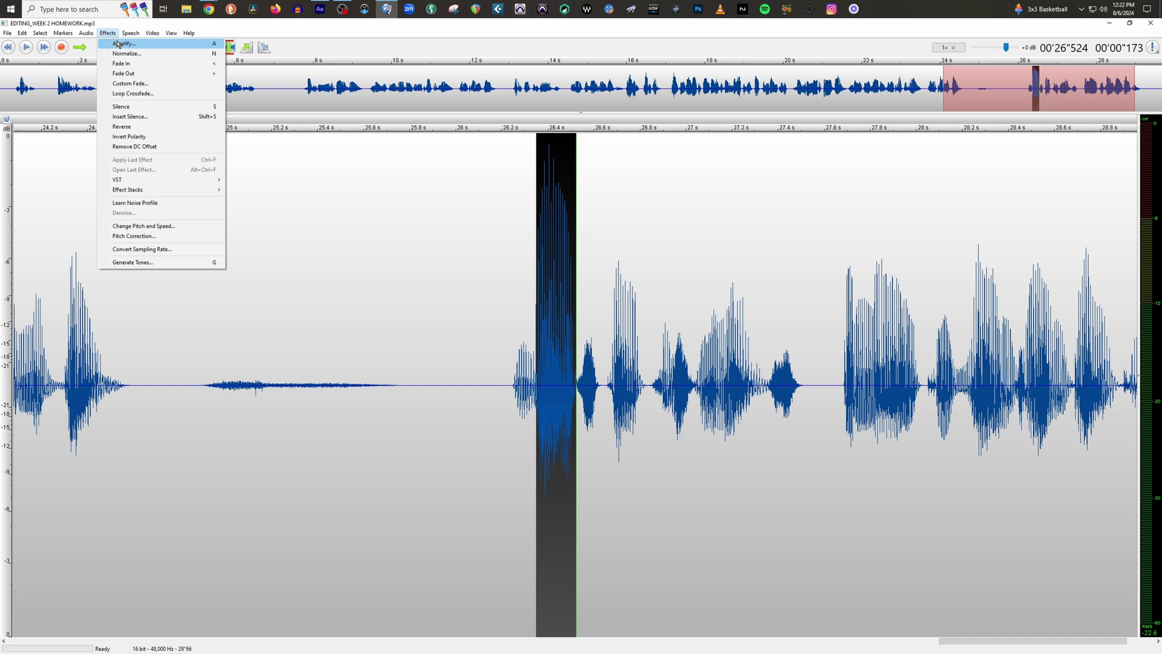
pyautogui.click(118, 43)
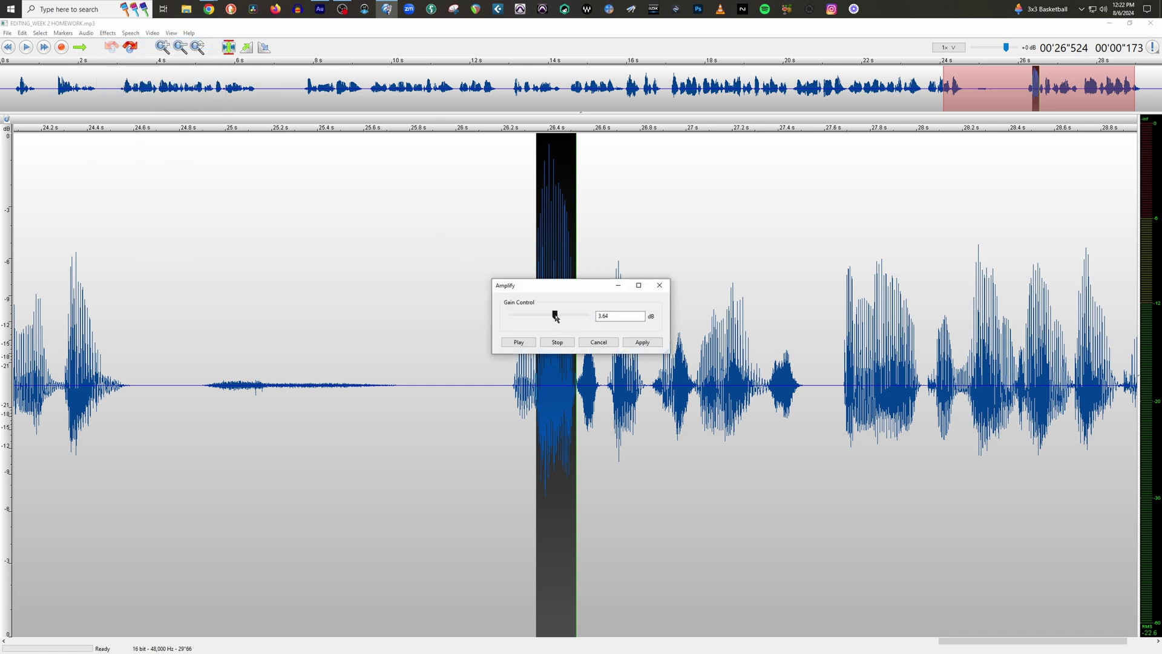
pyautogui.moveTo(556, 318); pyautogui.dragTo(543, 318)
pyautogui.moveTo(543, 318); pyautogui.dragTo(542, 318)
pyautogui.click(642, 341)
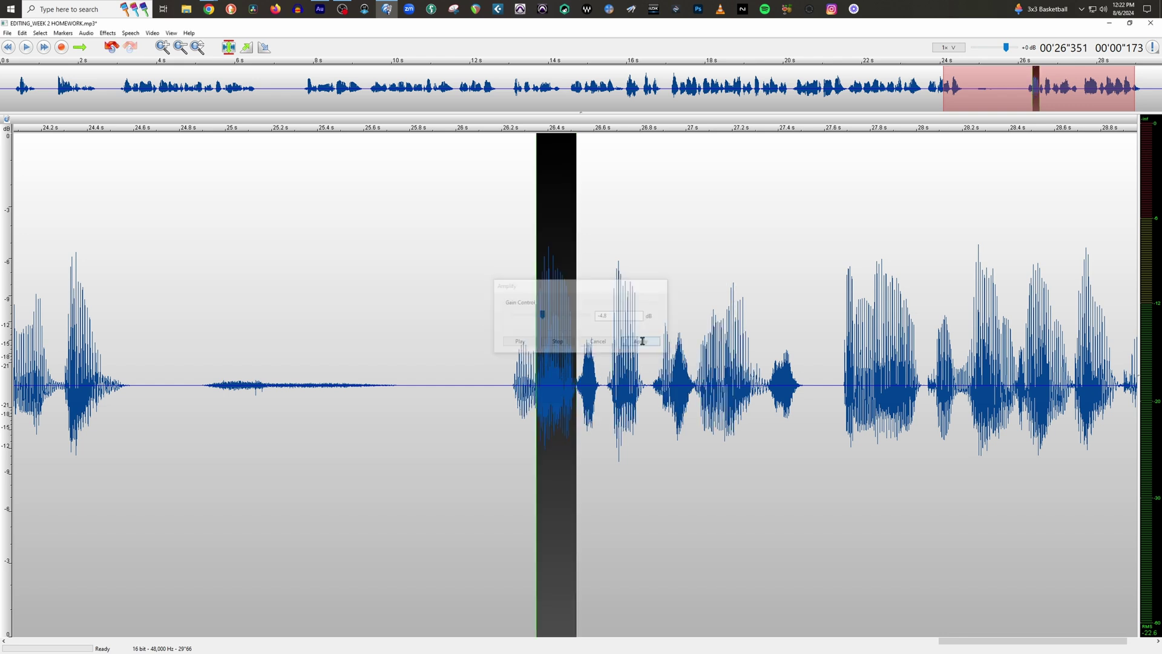
pyautogui.scroll(-5, 532, 314)
pyautogui.click(622, 285)
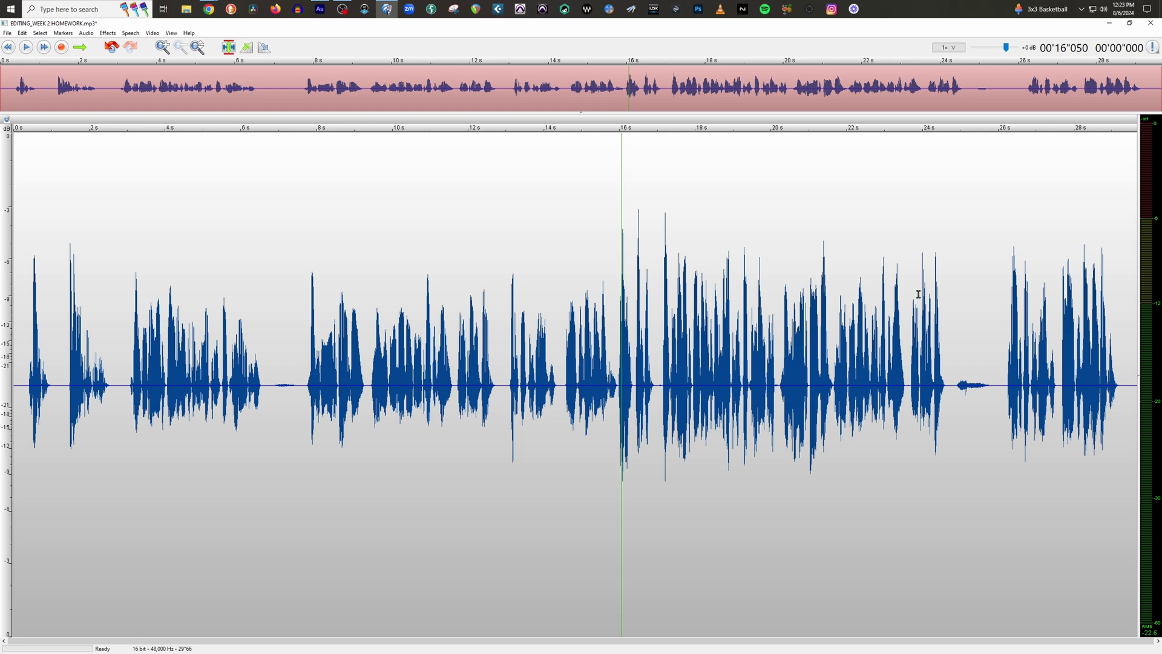
# Delete the breath before the last phrase, from about 24.6 s to 26.1 s, and play back across the cut.
pyautogui.moveTo(947, 388); pyautogui.dragTo(1004, 388)
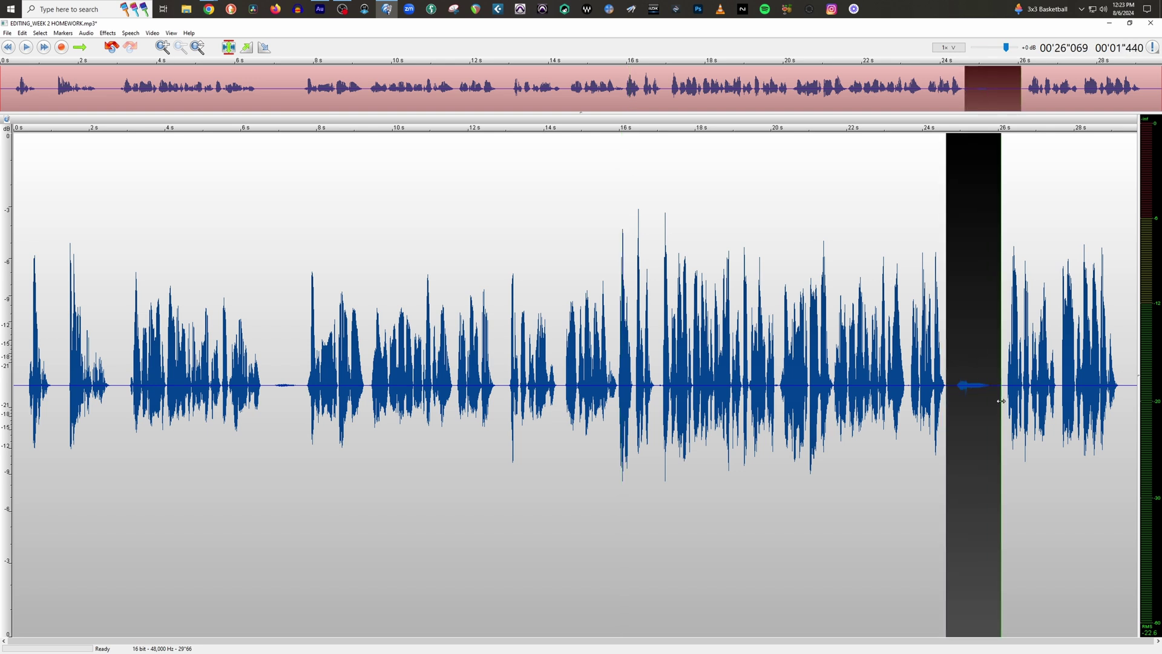
pyautogui.press('Delete')
pyautogui.press('space')
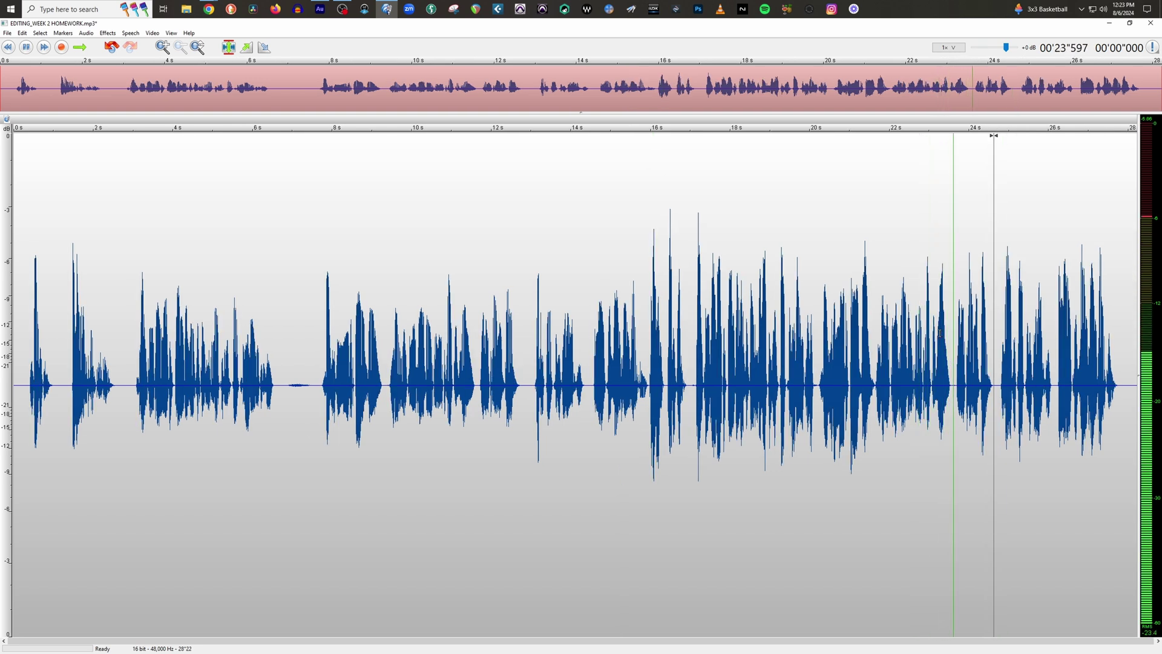
pyautogui.press('space')
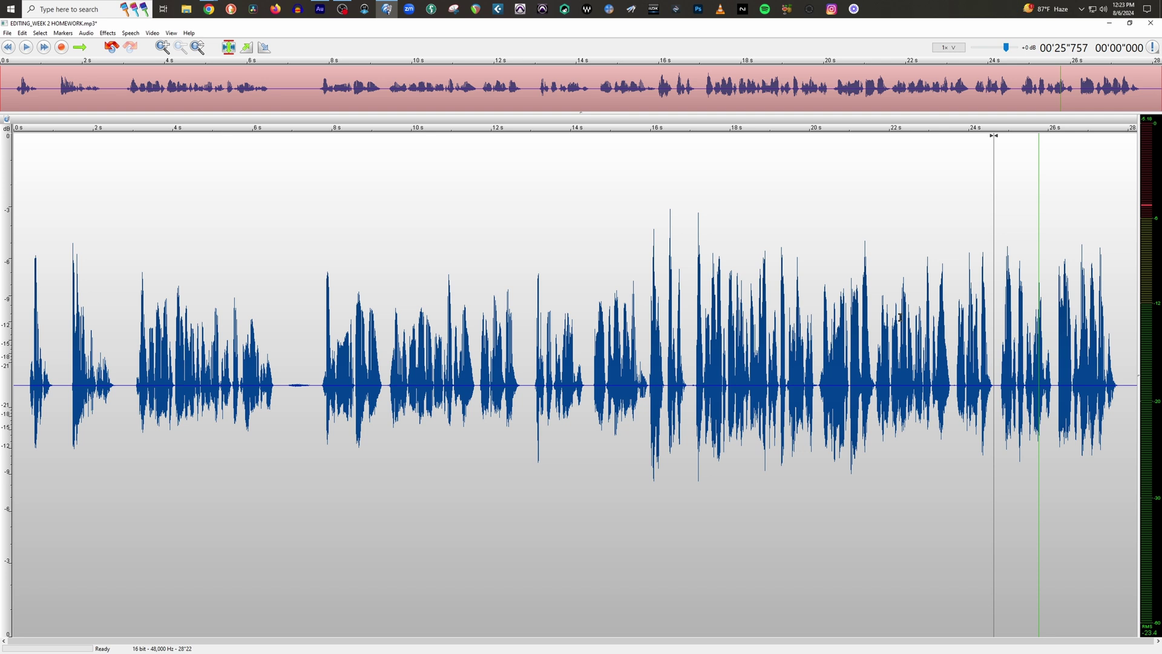
# Undo both the breath deletion and the gain reduction on the last phrase's opening peak, and clear the selection.
pyautogui.hotkey('ctrl', 'z')
pyautogui.hotkey('ctrl', 'z')
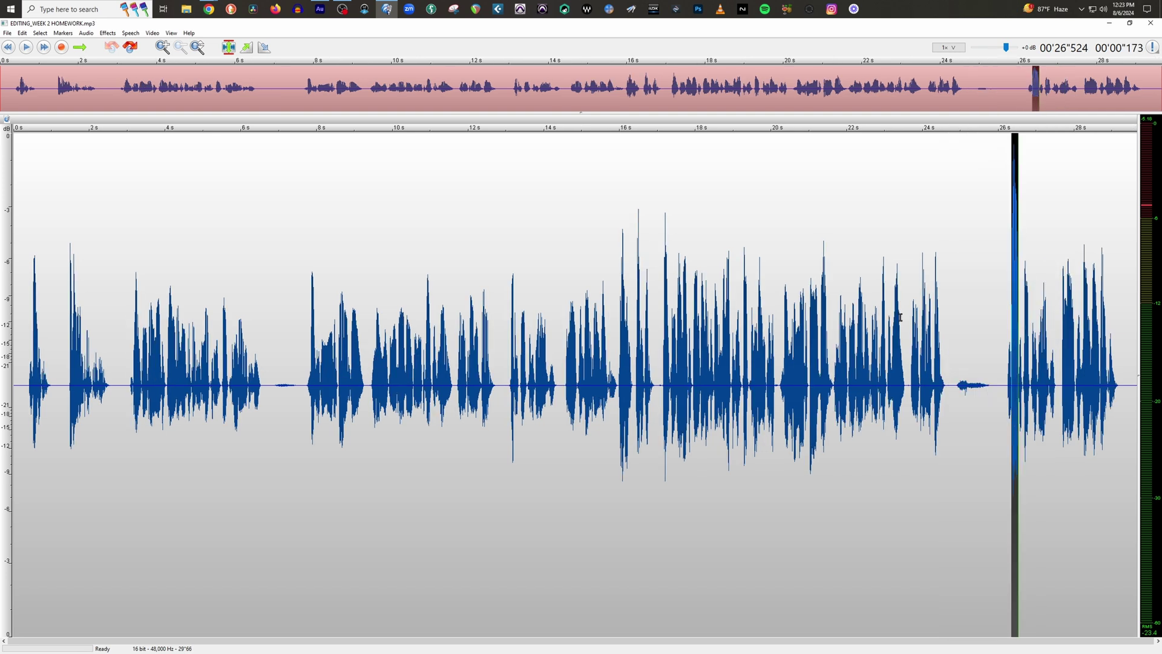
pyautogui.hotkey('ctrl', 'a')
pyautogui.click(958, 300)
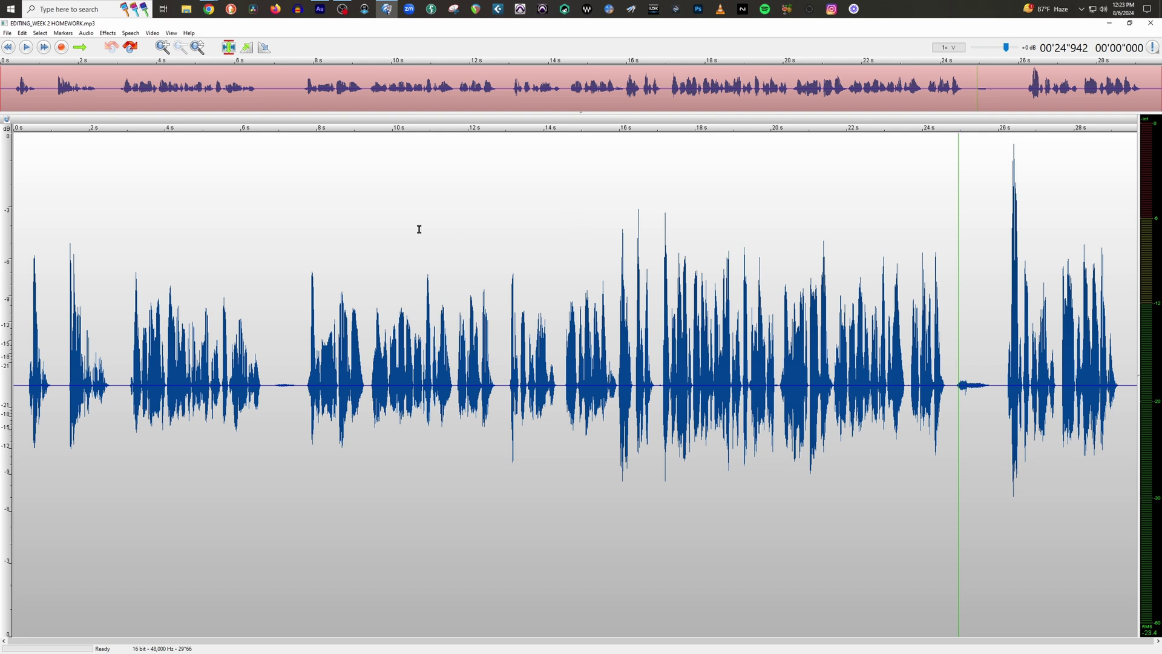
# Play the whole recording from the beginning.
pyautogui.click(8, 48)
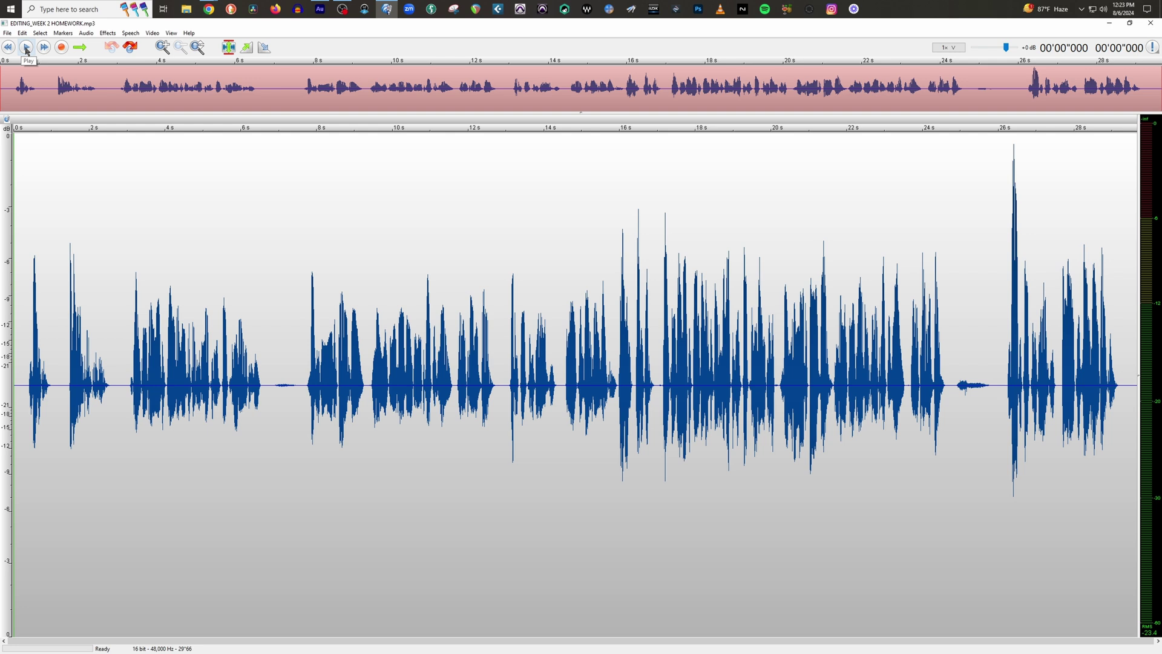
pyautogui.click(26, 48)
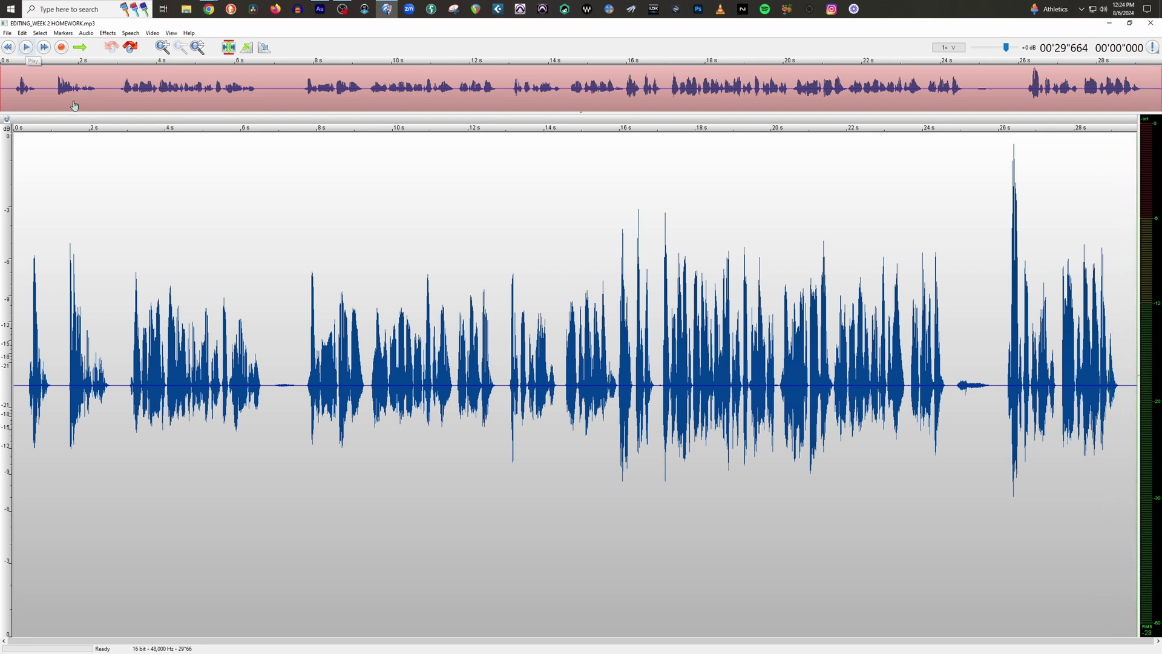
# Listen to the opening phrase from about 0.3 s and the short phrase from about 15.9 s to compare them.
pyautogui.moveTo(115, 385); pyautogui.dragTo(23, 385)
pyautogui.click(24, 385)
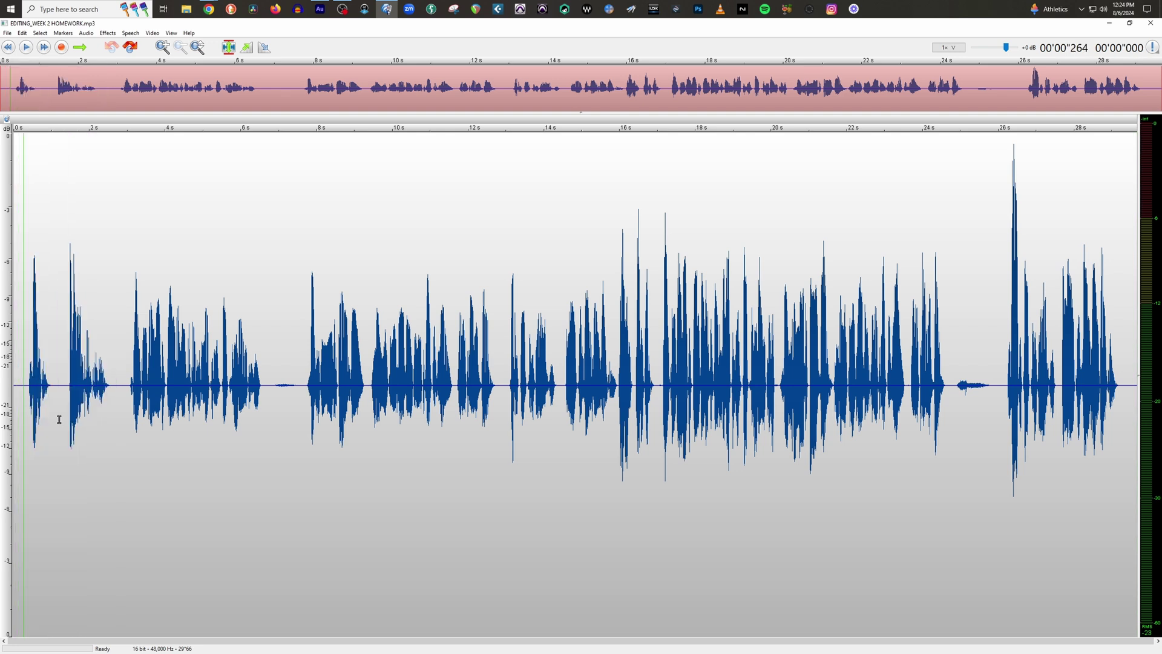
pyautogui.press('space')
pyautogui.press('space')
pyautogui.click(617, 375)
pyautogui.press('space')
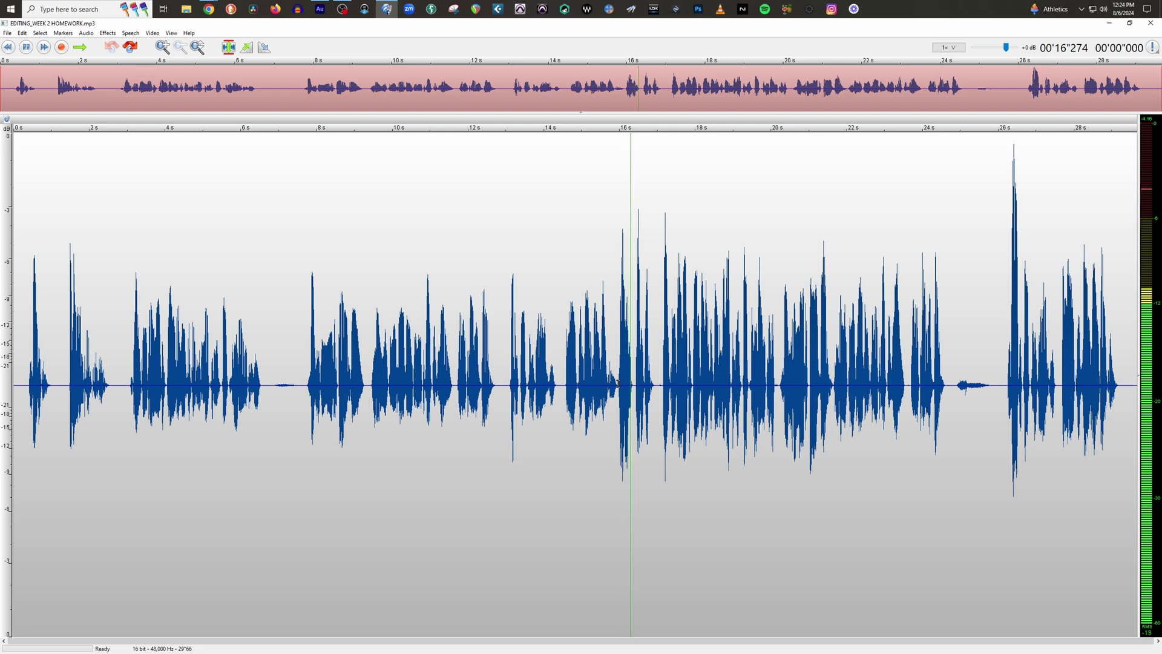
pyautogui.press('space')
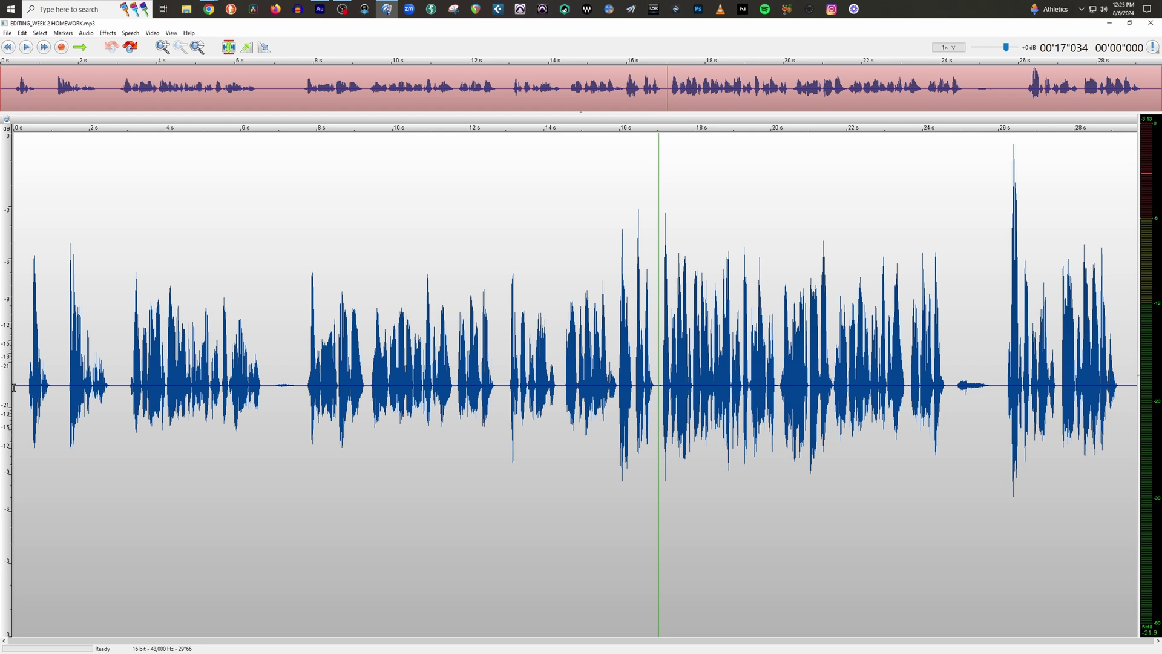
pyautogui.click(25, 364)
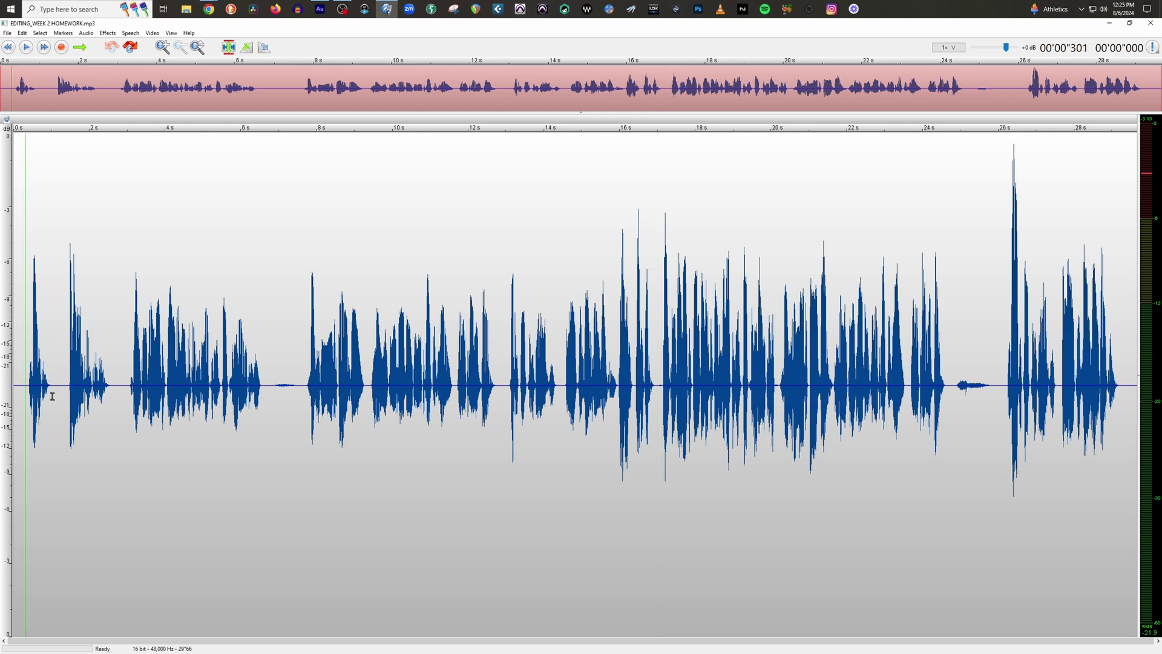
pyautogui.press('space')
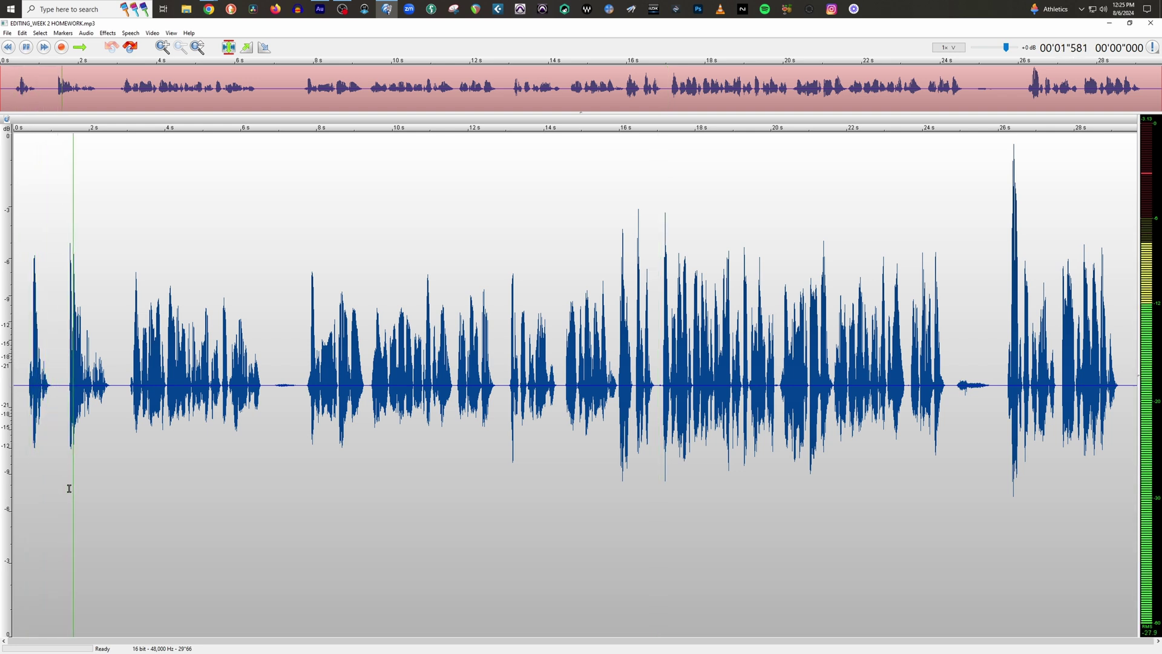
pyautogui.press('space')
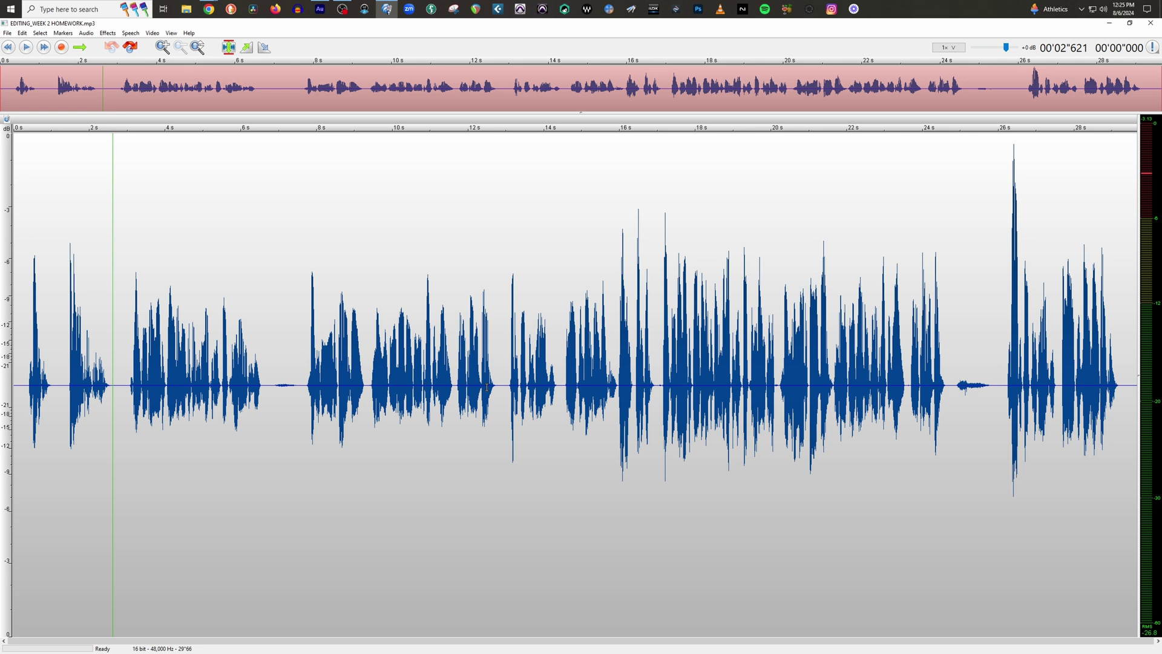
pyautogui.click(617, 362)
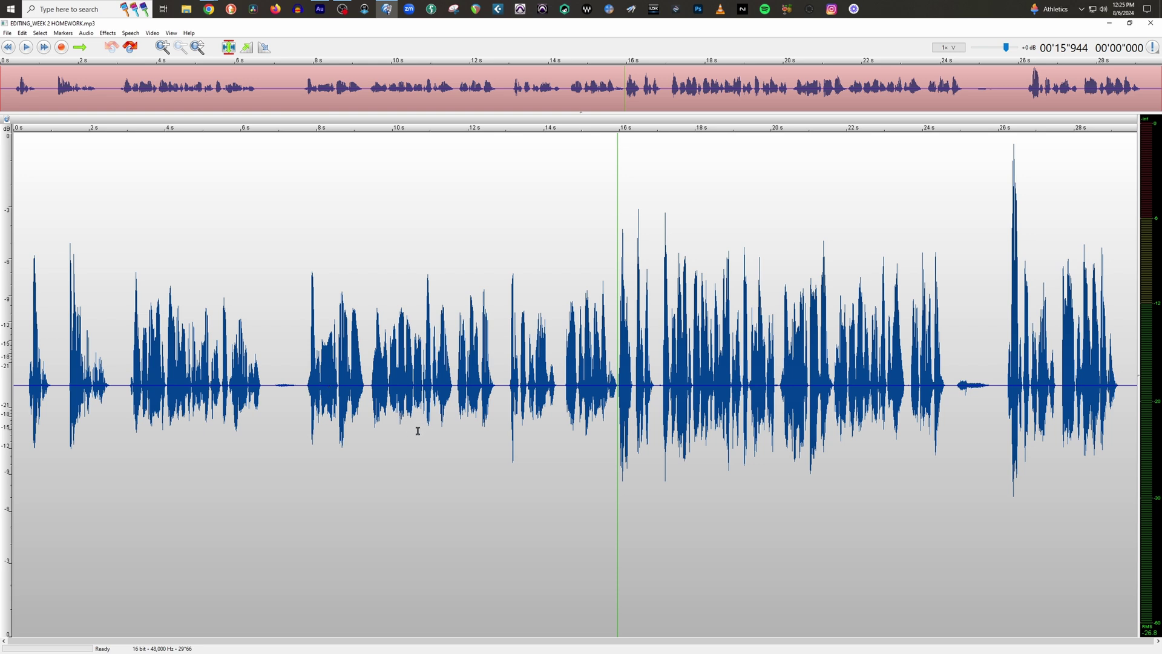
# Delete the opening phrase from the start of the file to about 2.7 s and play back the new beginning.
pyautogui.moveTo(120, 384); pyautogui.dragTo(27, 388)
pyautogui.click(103, 378)
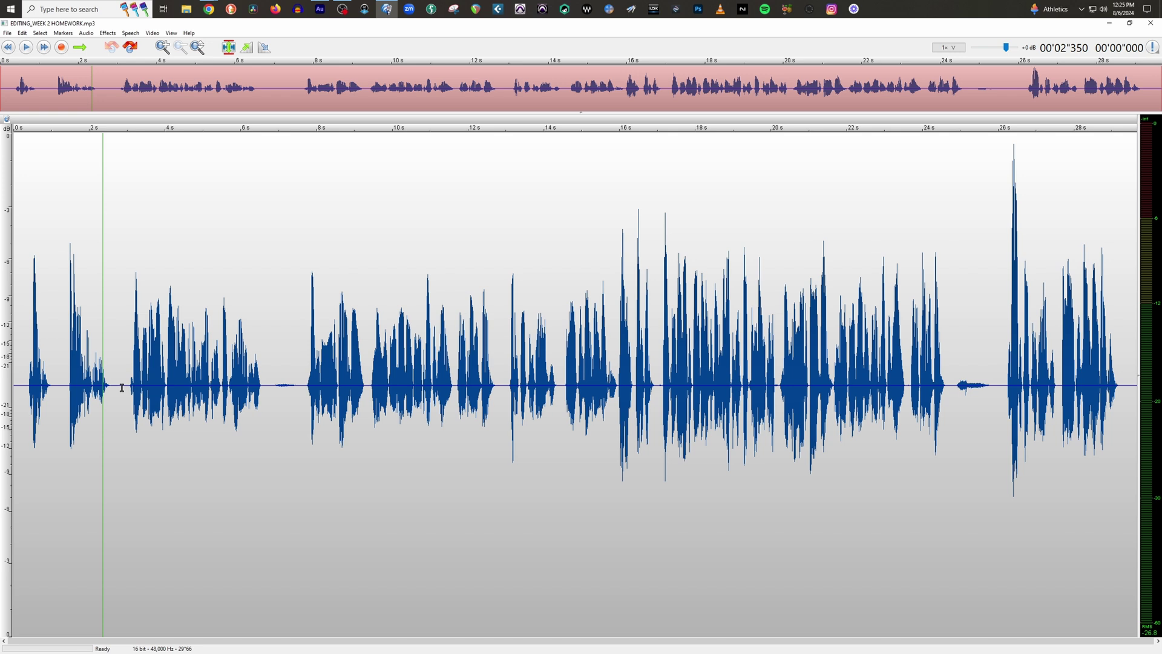
pyautogui.moveTo(115, 387); pyautogui.dragTo(4, 406)
pyautogui.press('Delete')
pyautogui.press('space')
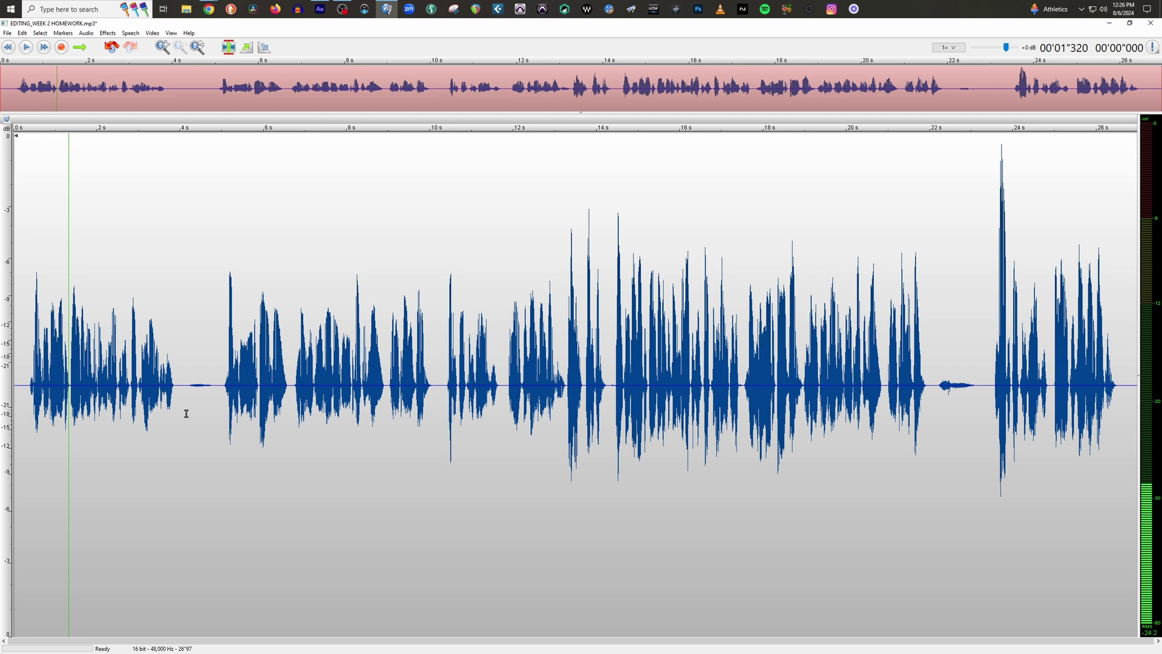
# Play the recording from about 0.3 s through the breath after the first sentence, stopping at about 5 s.
pyautogui.moveTo(565, 372); pyautogui.dragTo(607, 371)
pyautogui.click(489, 399)
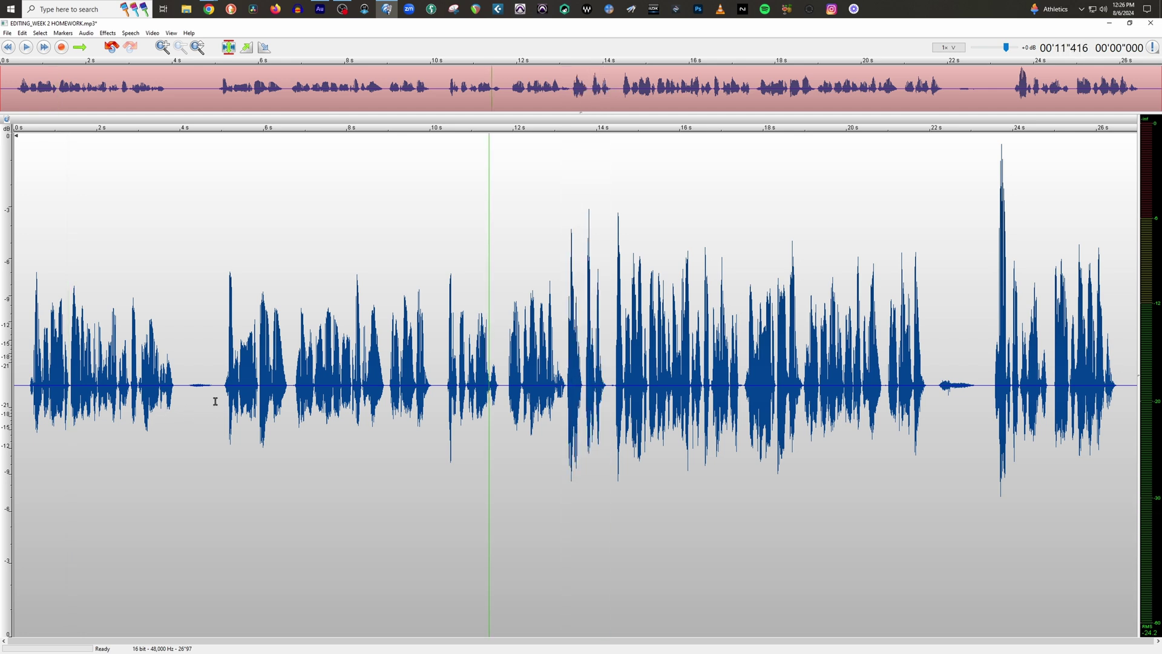
pyautogui.click(25, 368)
pyautogui.press('space')
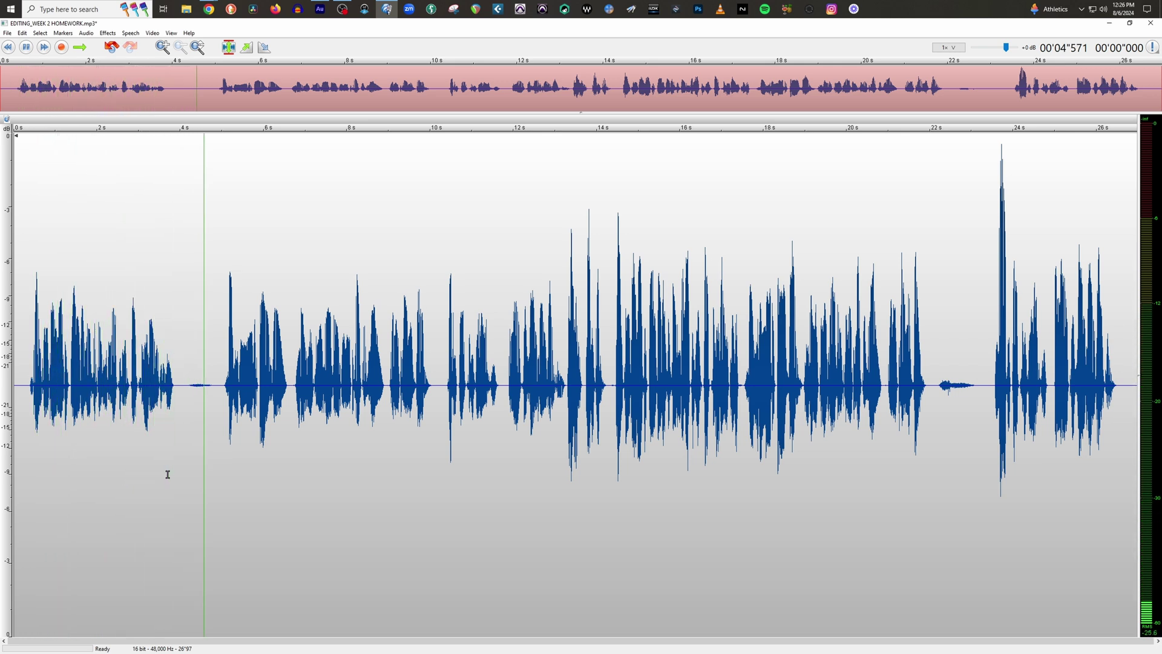
pyautogui.press('space')
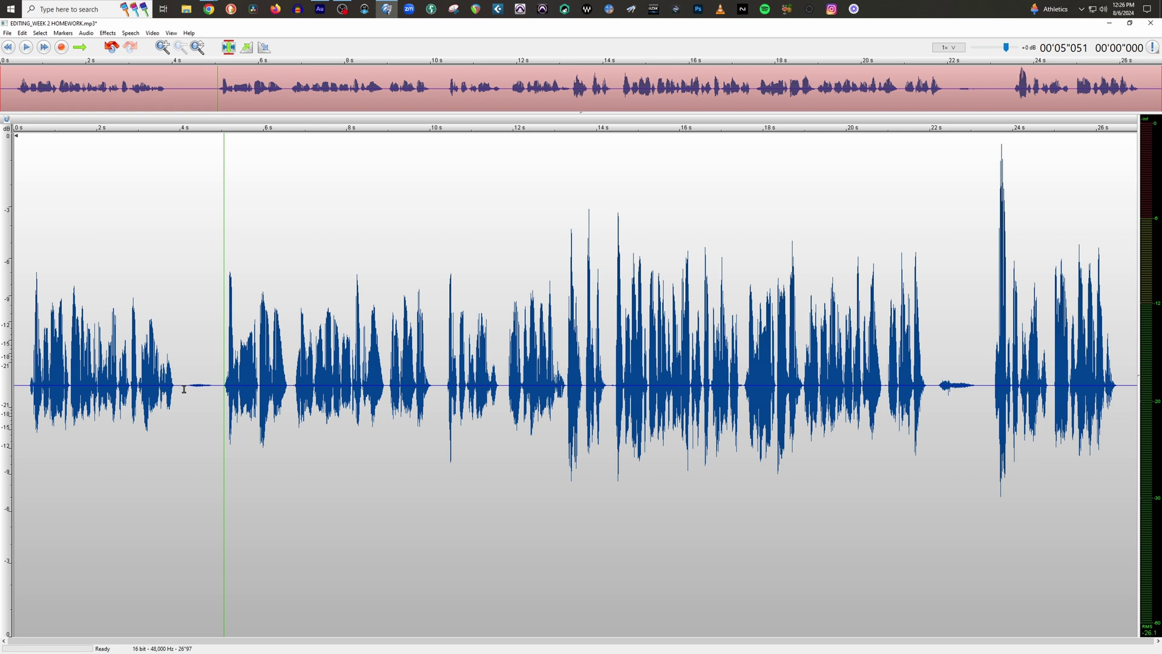
# Delete the breath from about 4 s to 4.9 s and play back across the cut.
pyautogui.moveTo(180, 387); pyautogui.dragTo(219, 399)
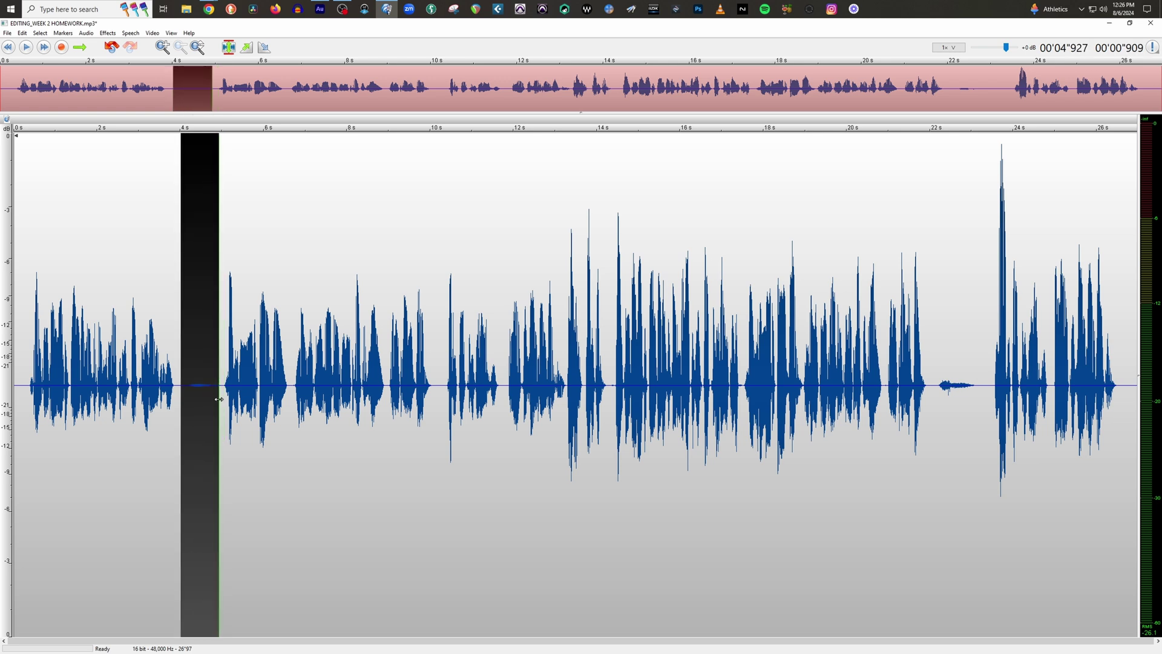
pyautogui.press('Delete')
pyautogui.press('space')
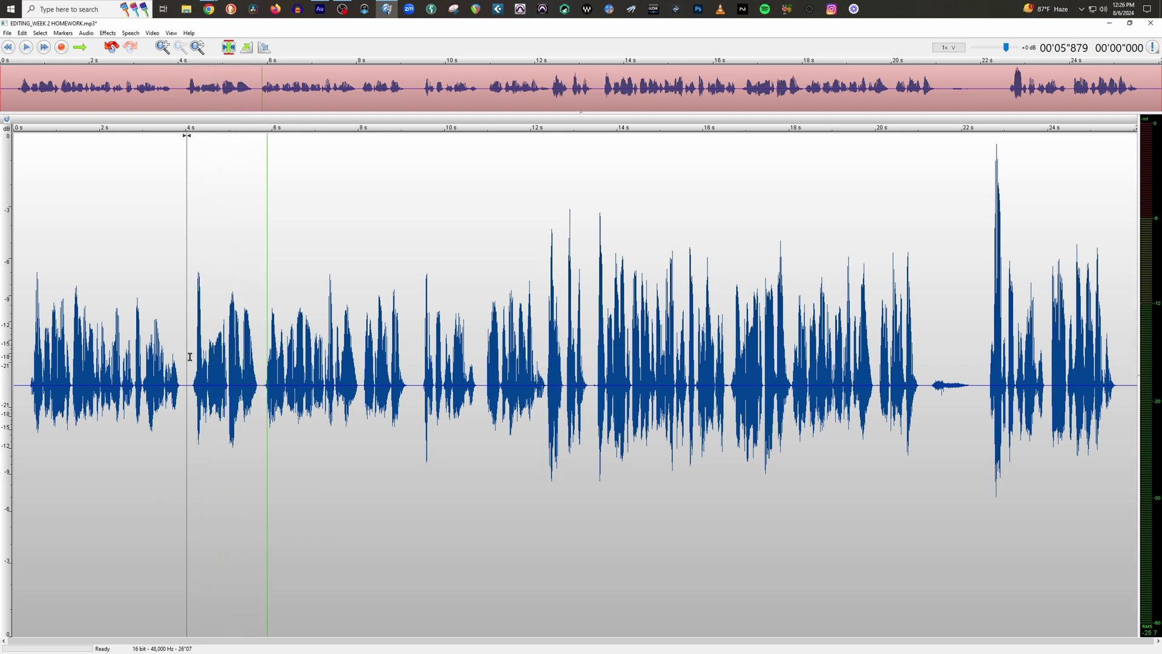
# Listen to the recording from about 6.6 s up to the short phrase at about 12.4 s.
pyautogui.moveTo(190, 353); pyautogui.dragTo(472, 387)
pyautogui.click(316, 399)
pyautogui.click(296, 406)
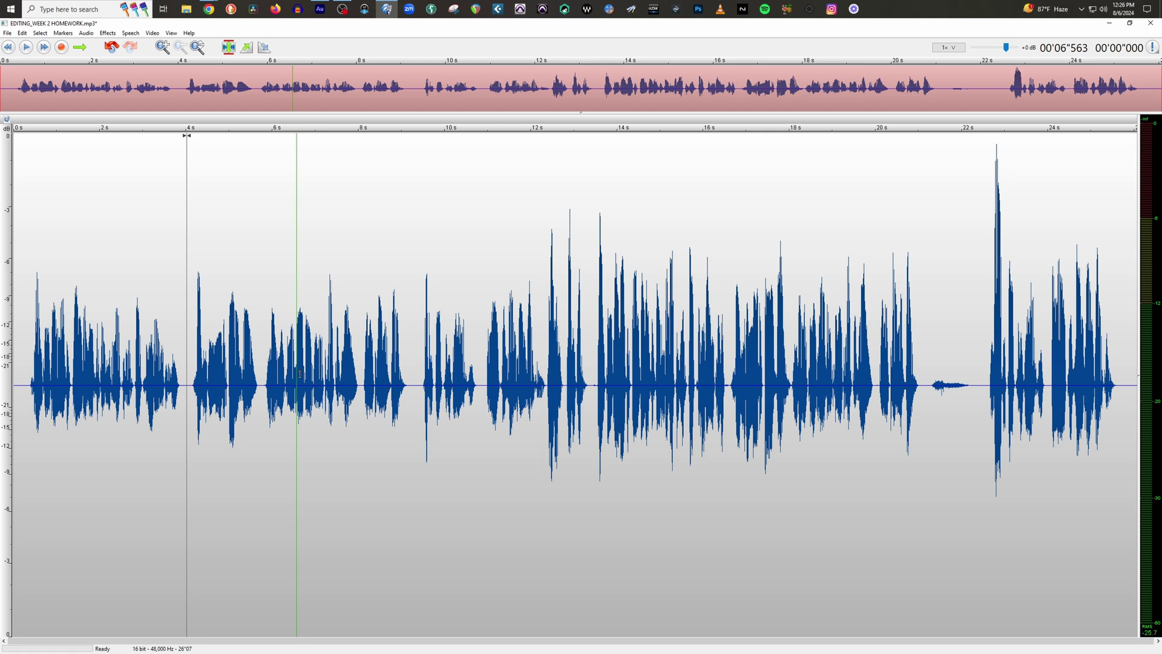
pyautogui.press('space')
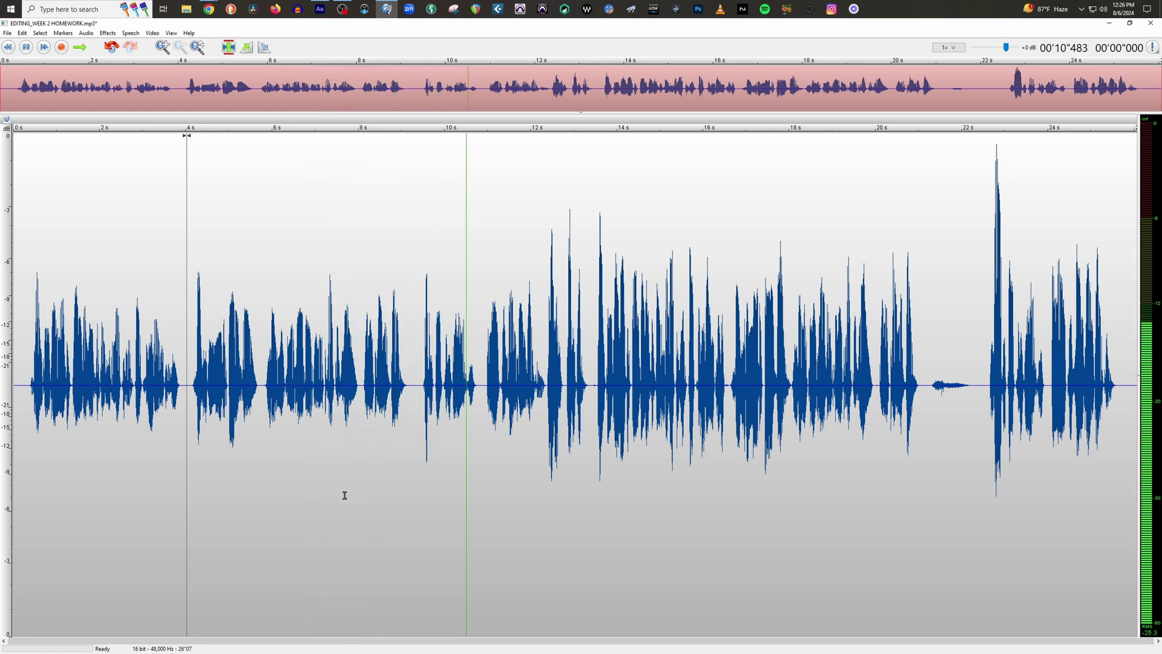
pyautogui.press('space')
# Delete the short phrase from about 12.4 s to 13.5 s and play back across the cut.
pyautogui.moveTo(547, 381); pyautogui.dragTo(596, 420)
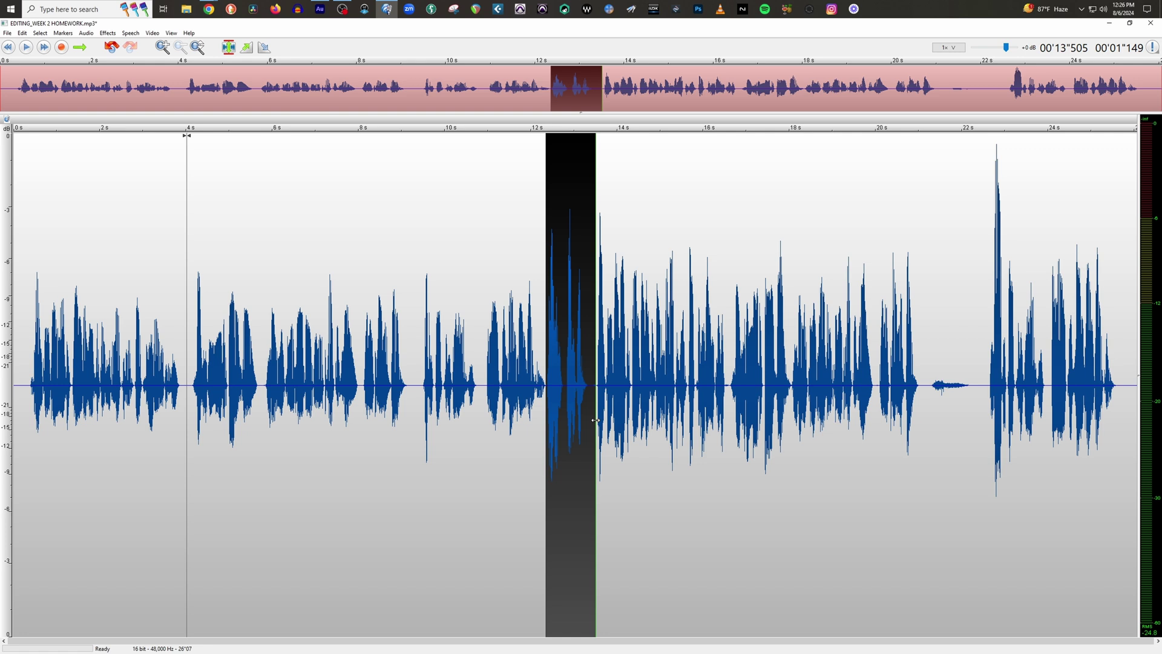
pyautogui.press('Delete')
pyautogui.press('space')
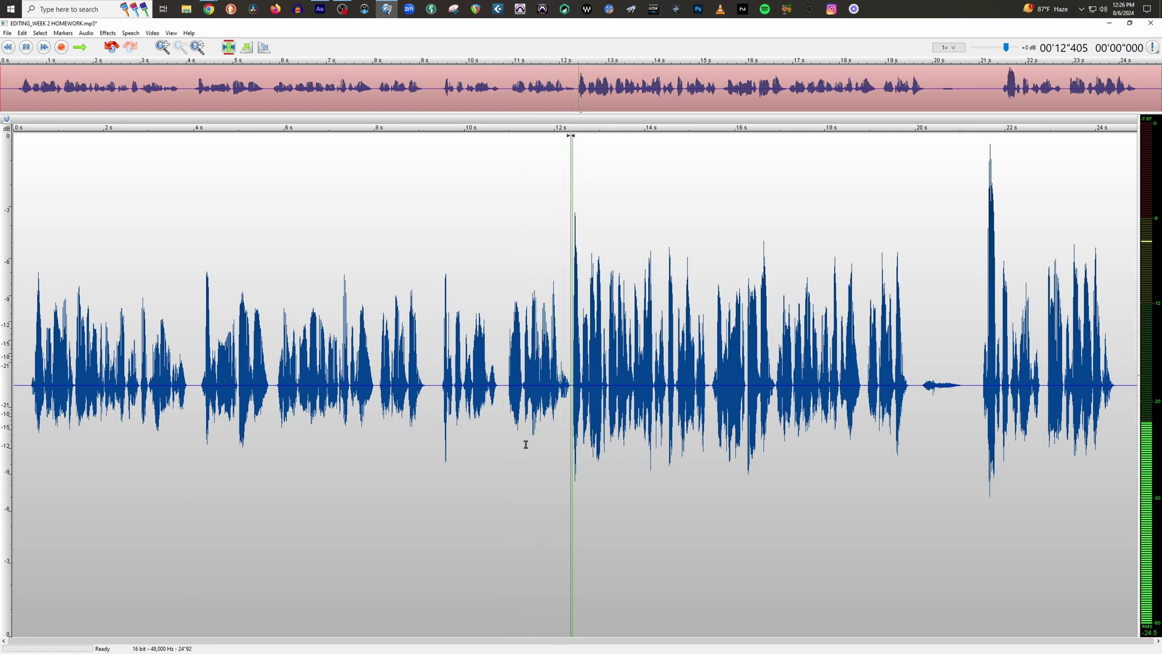
pyautogui.press('space')
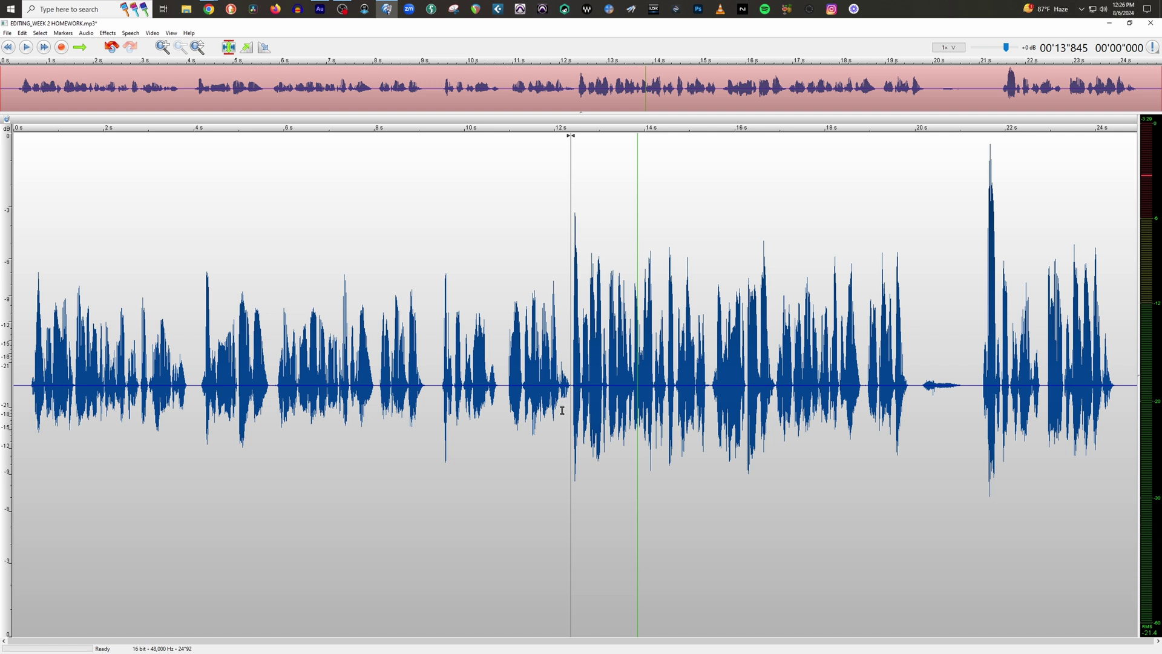
# Insert a silence at the cut, at about 12.4 s, using the preset duration.
pyautogui.click(572, 386)
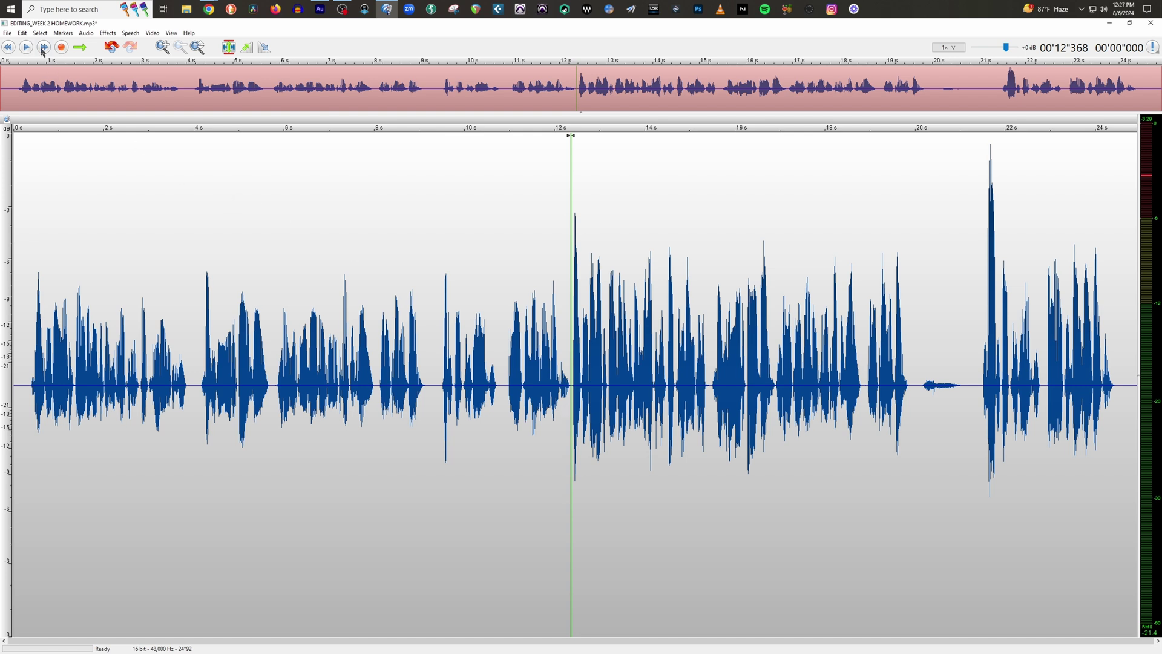
pyautogui.click(107, 33)
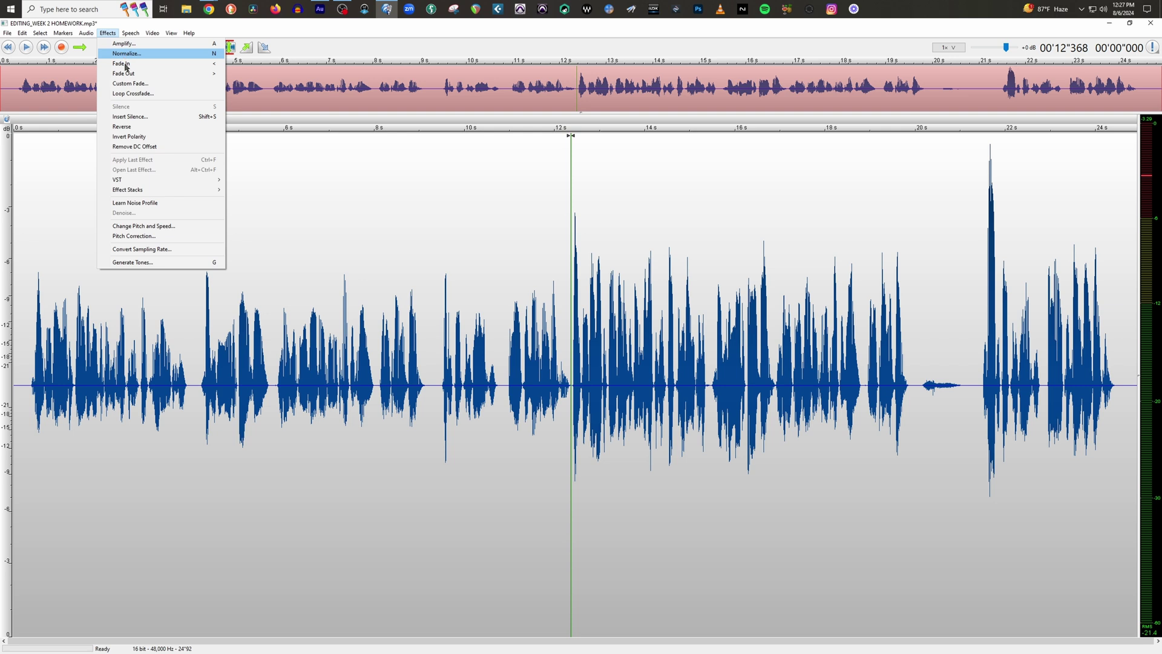
pyautogui.click(130, 116)
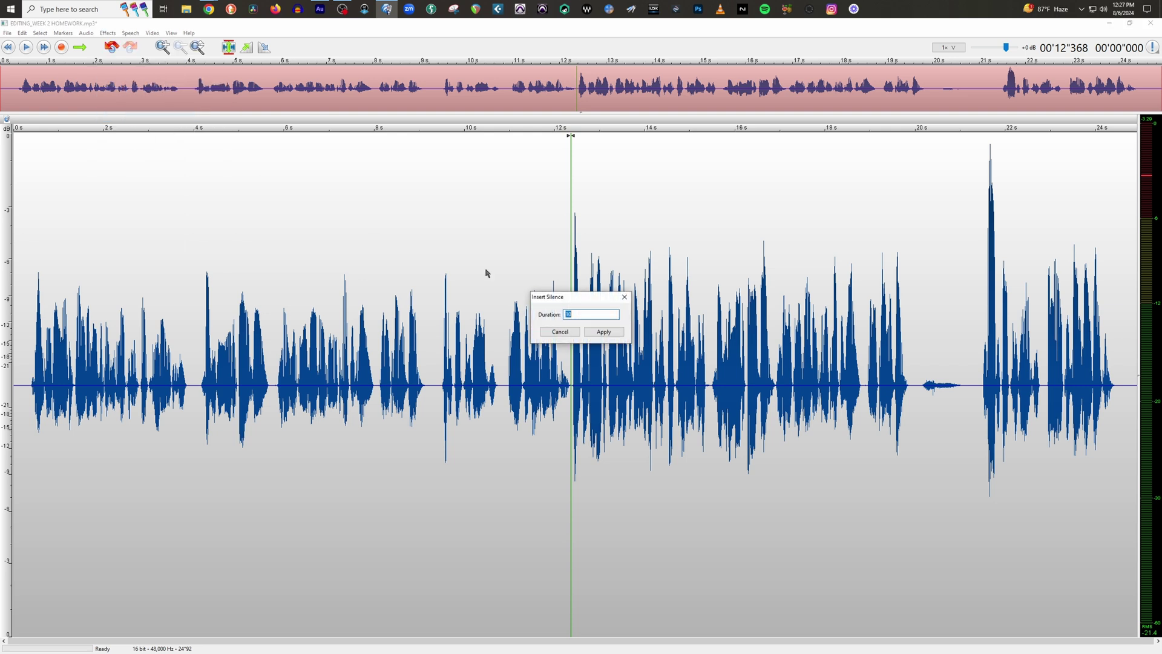
pyautogui.click(605, 332)
# Trim the excess from the inserted silence and play back across the shortened pause.
pyautogui.click(660, 381)
pyautogui.moveTo(723, 384)
pyautogui.mouseDown()
pyautogui.moveTo(525, 395)
pyautogui.moveTo(418, 416)
pyautogui.mouseUp()
pyautogui.press('Delete')
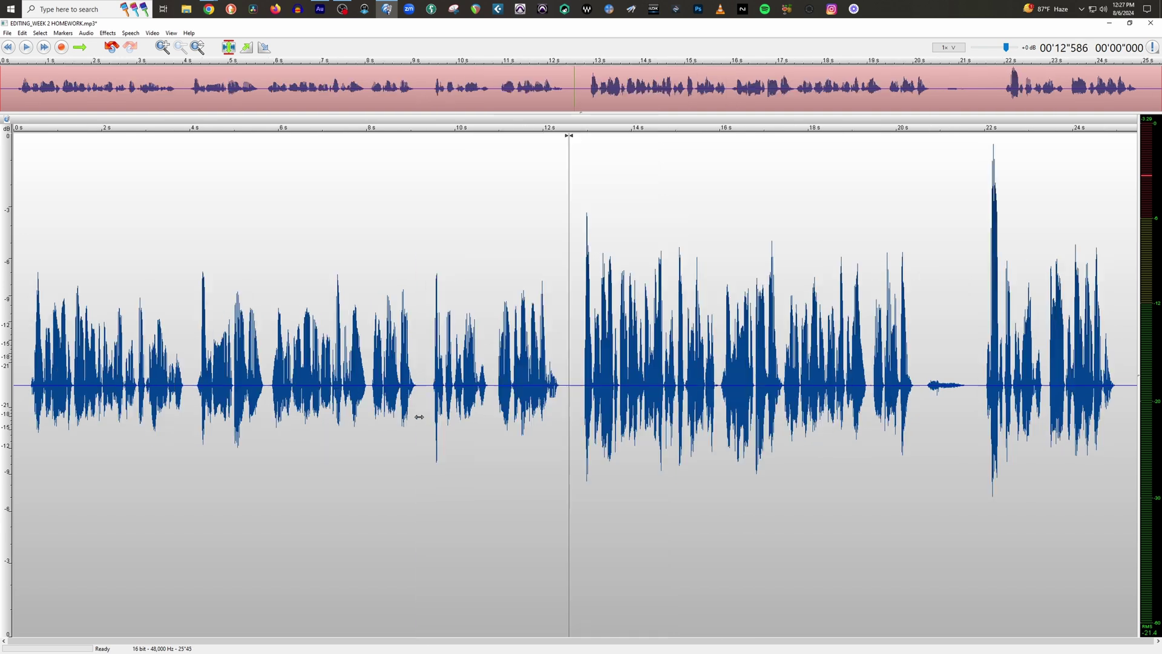
pyautogui.press('space')
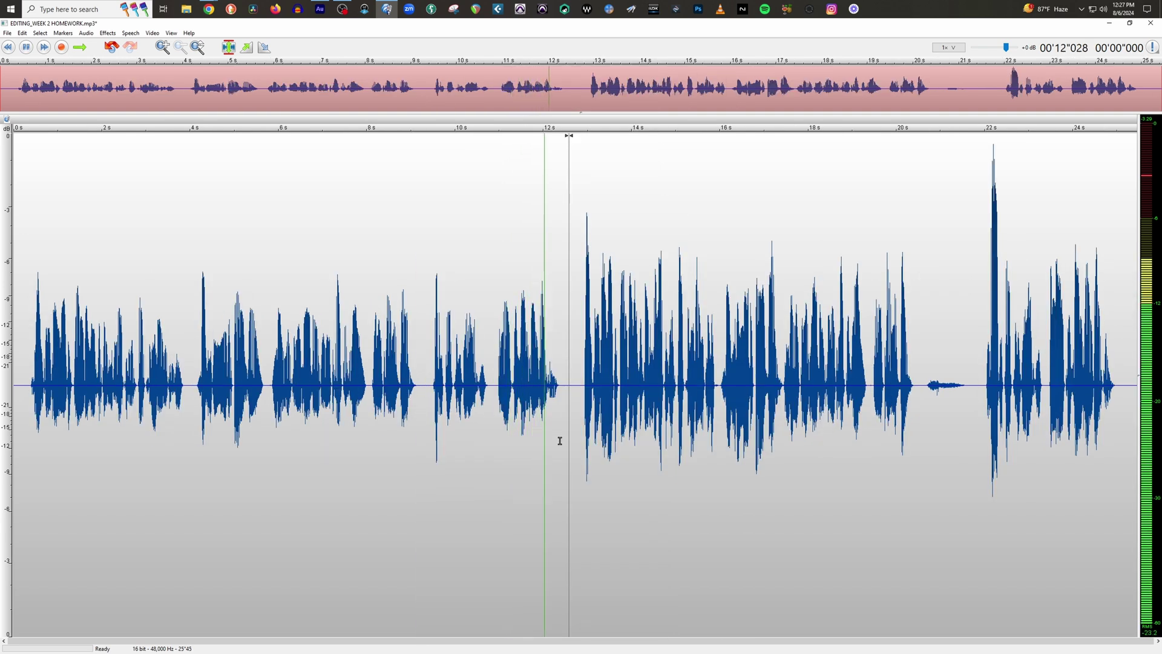
pyautogui.press('space')
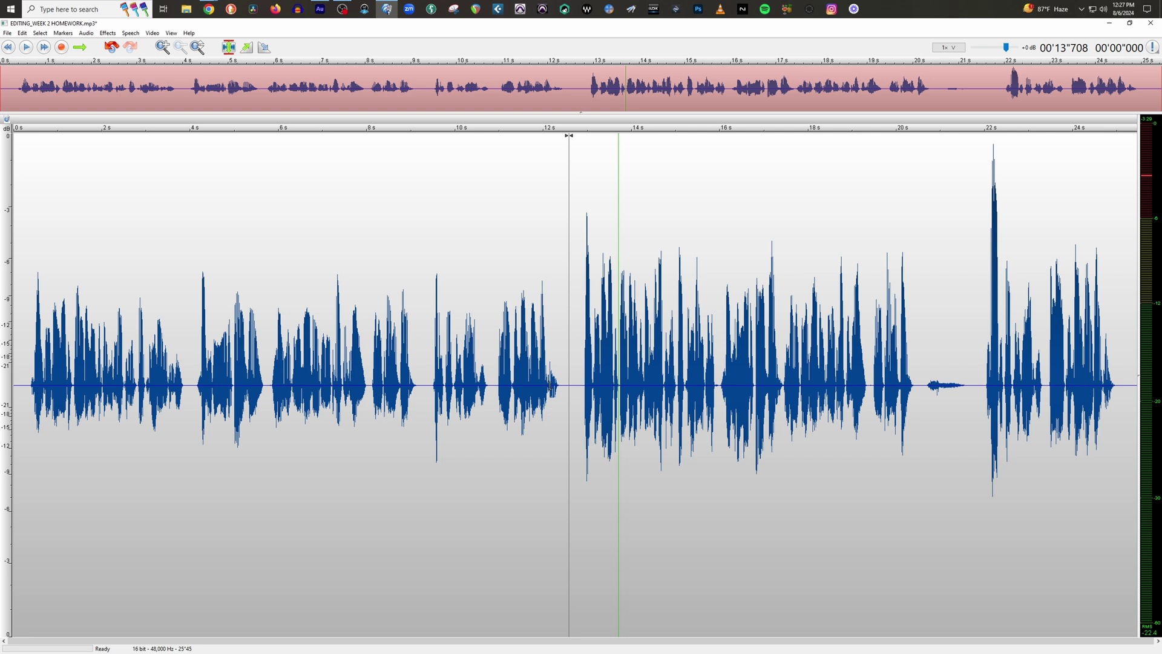
# Play the recording from about 11.6 s through the breath before the last phrase.
pyautogui.click(525, 381)
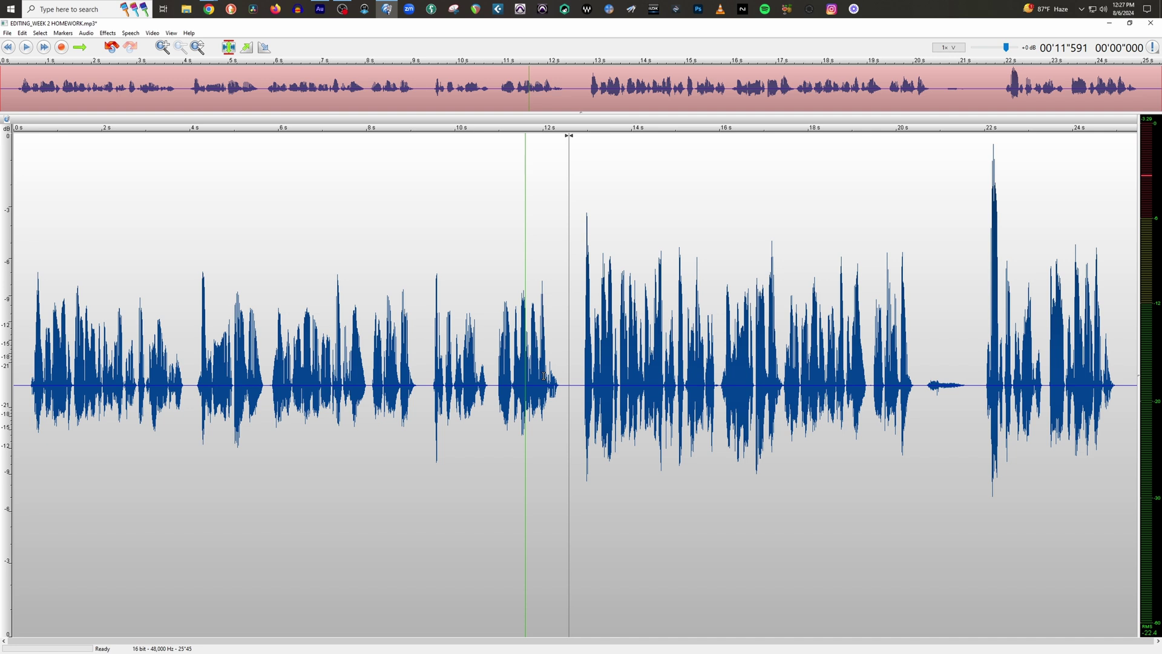
pyautogui.press('space')
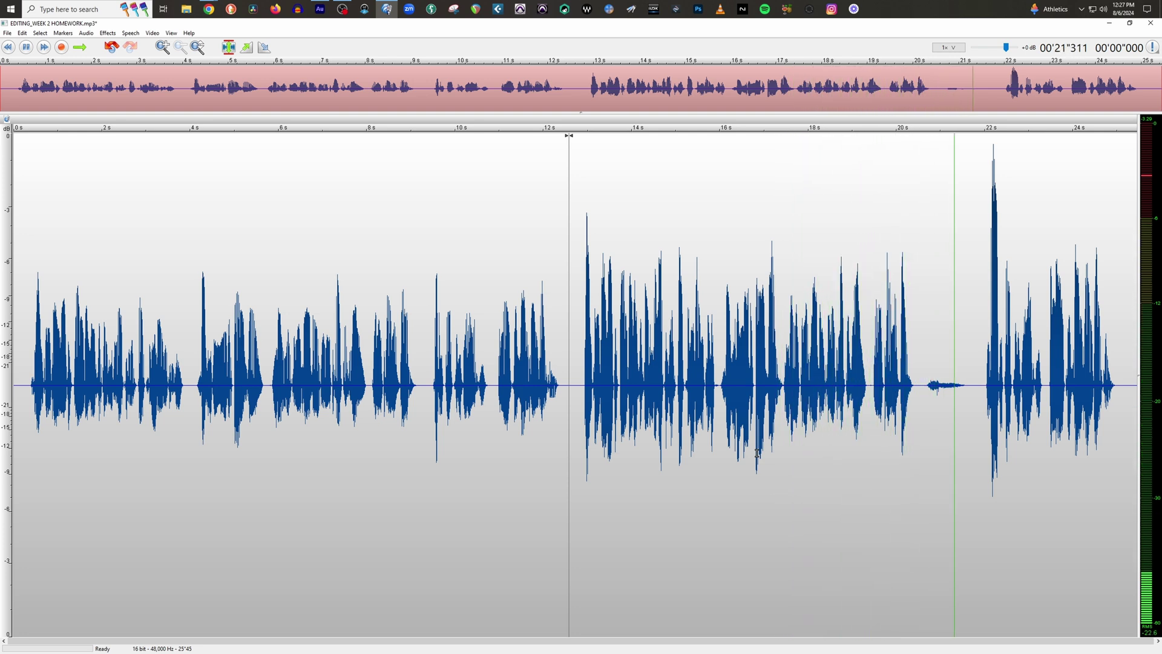
pyautogui.press('space')
# Delete the breath from about 20.6 s to 21.8 s and play back from about 19.3 s.
pyautogui.moveTo(923, 382); pyautogui.dragTo(974, 405)
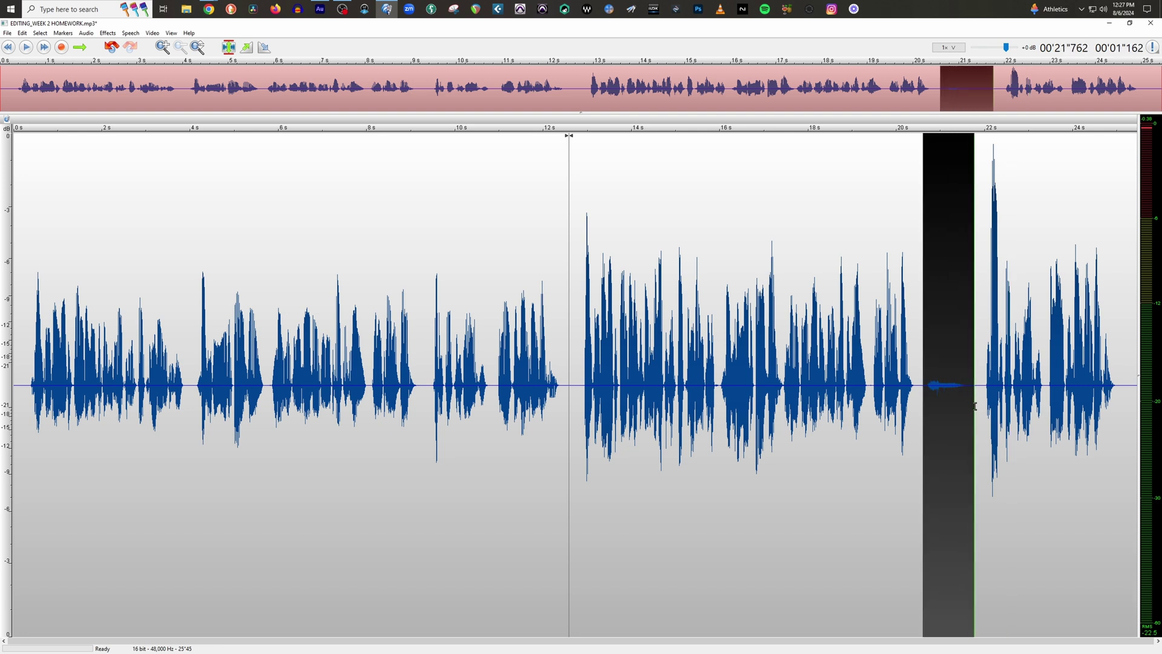
pyautogui.press('Delete')
pyautogui.click(909, 366)
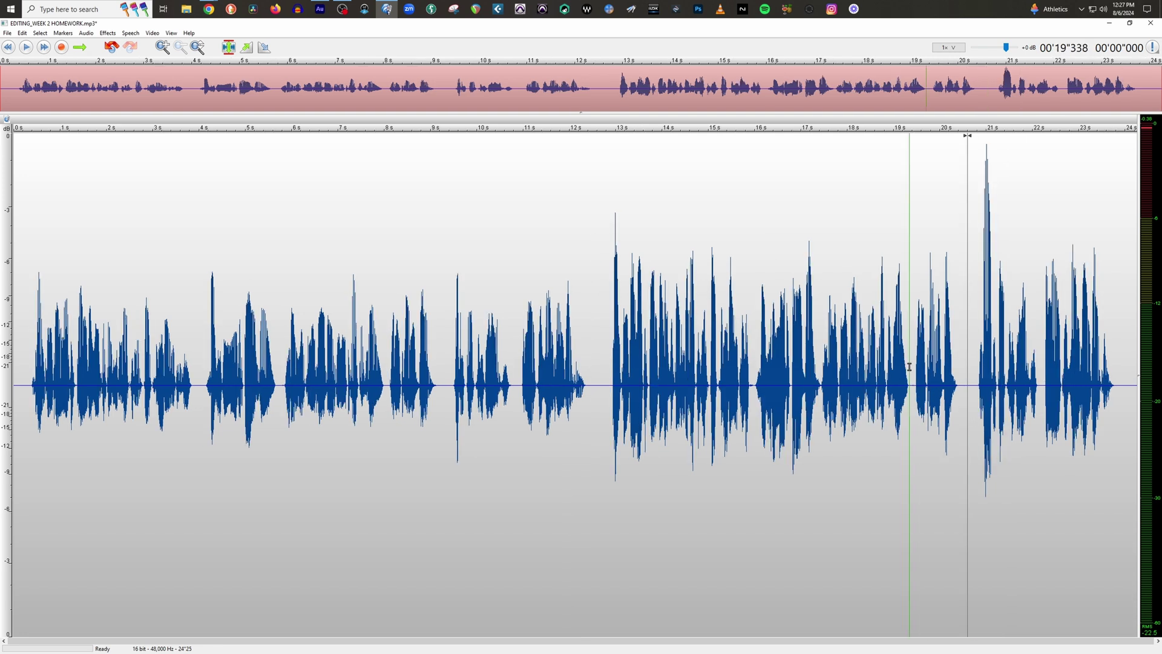
pyautogui.press('space')
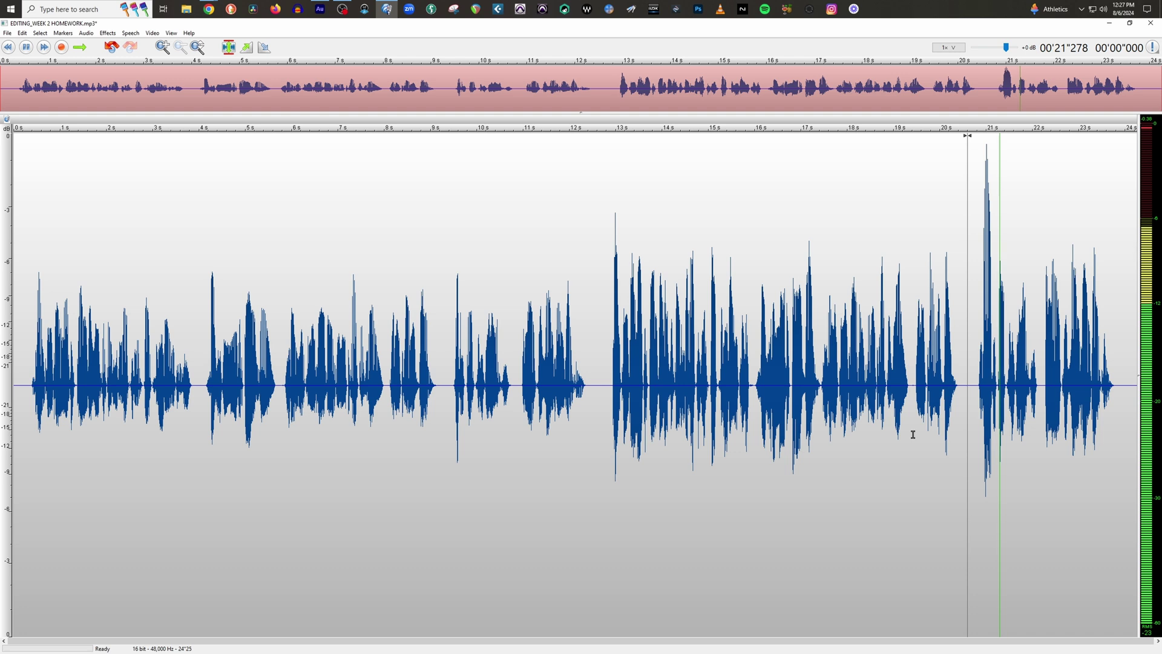
# Shorten the pause before the last phrase by deleting about 0.2 s ending at 20.7 s, and play to the end.
pyautogui.moveTo(961, 383); pyautogui.dragTo(971, 391)
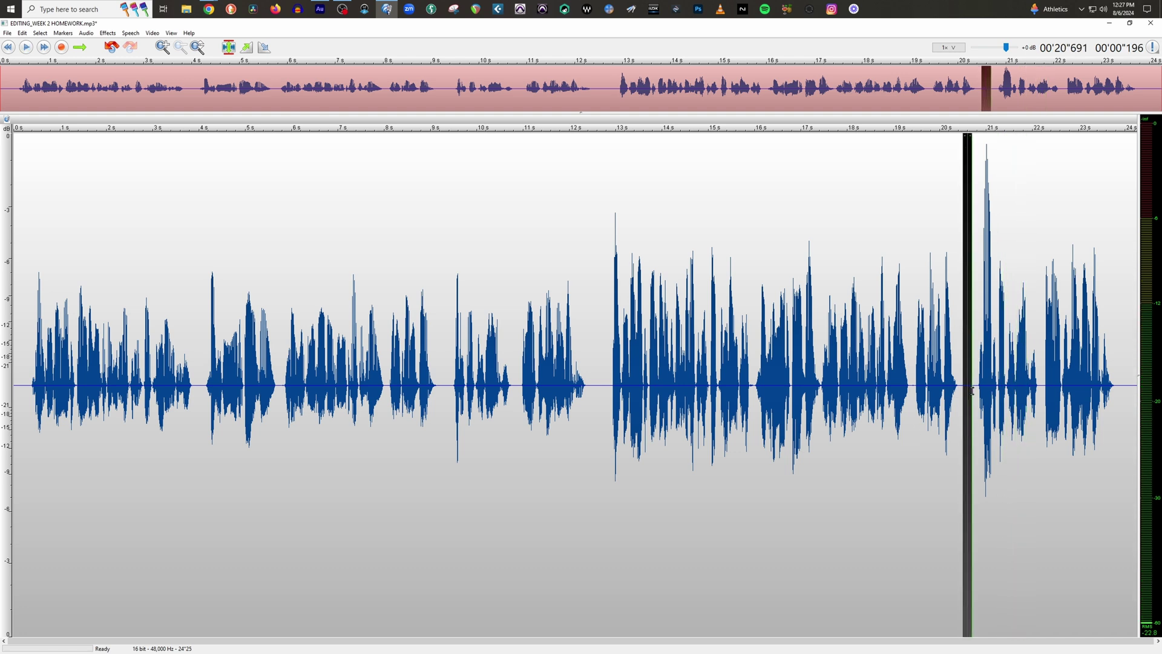
pyautogui.press('Delete')
pyautogui.press('space')
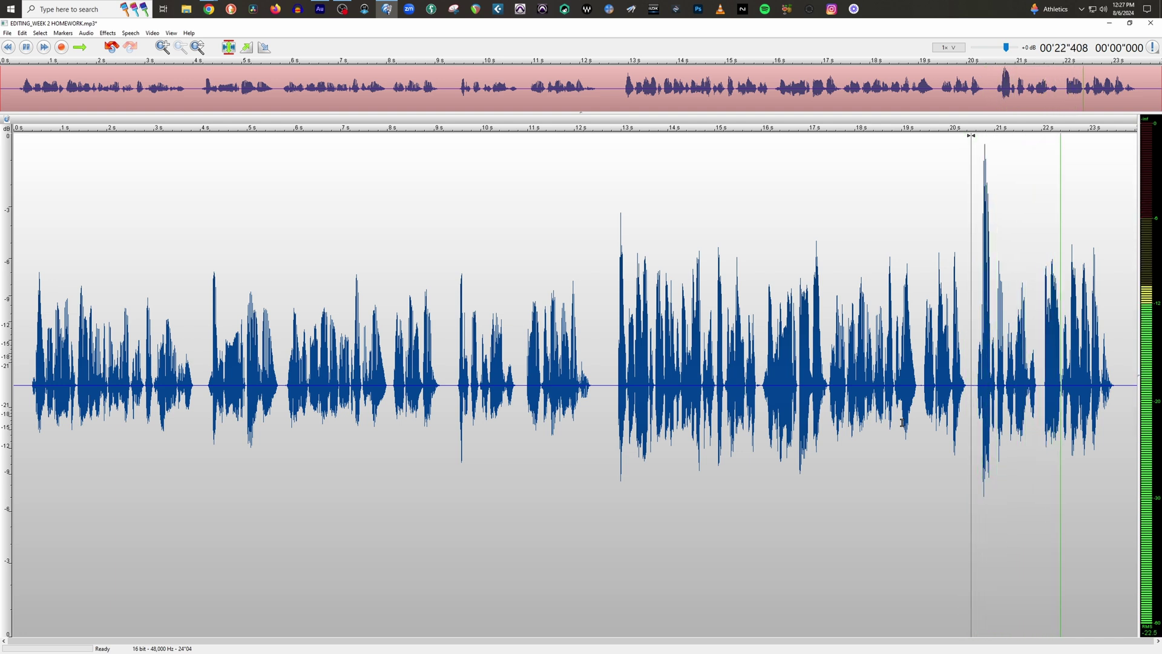
pyautogui.press('space')
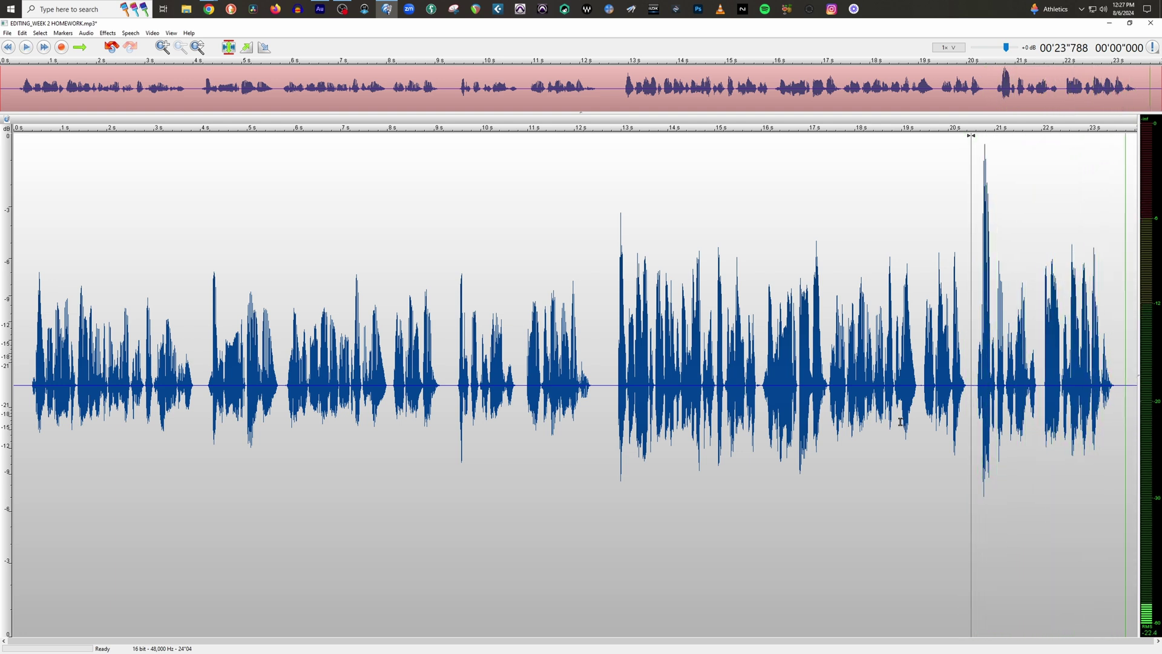